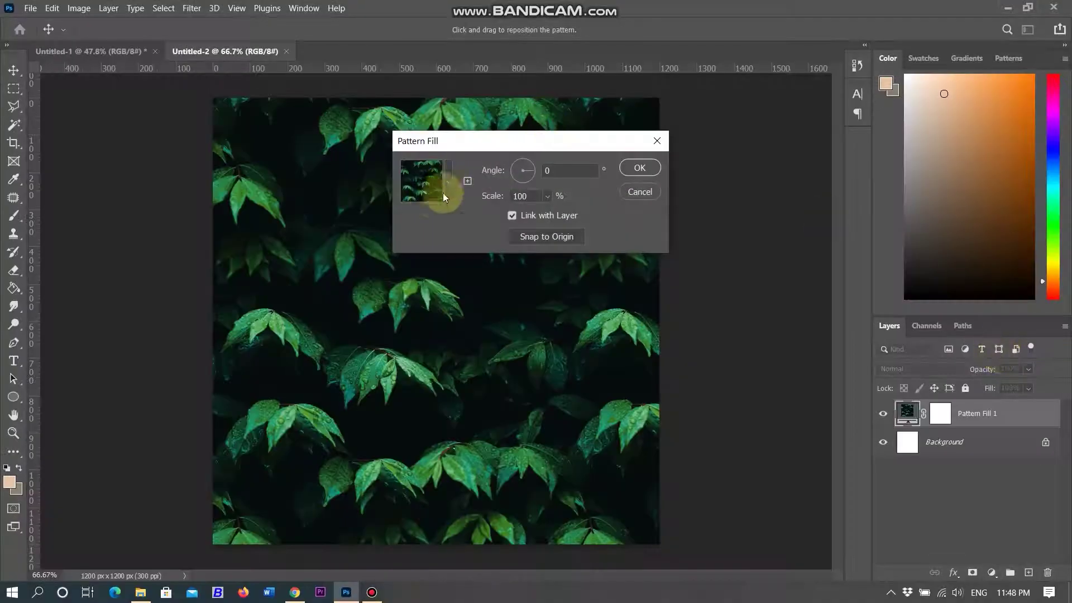
Preview the flowerpreview_3, Trees (autumn, Tree Tile) and Grass (Autumn, Safari, green) pattern presets.
left_click(447, 183)
scroll(452, 257, "down", 3)
left_click(369, 290)
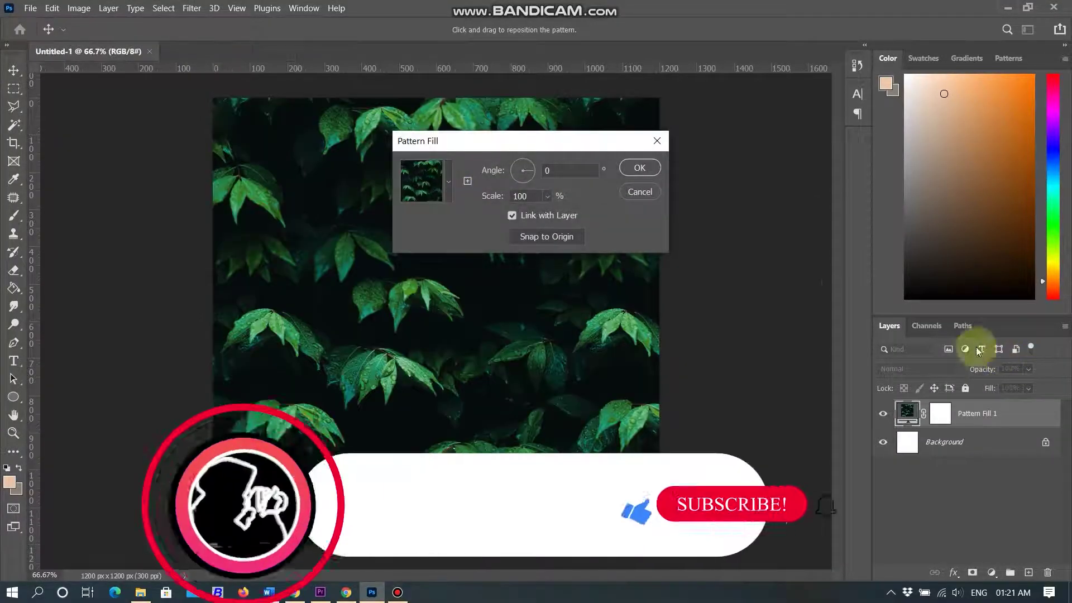
left_click(447, 183)
left_click(383, 223)
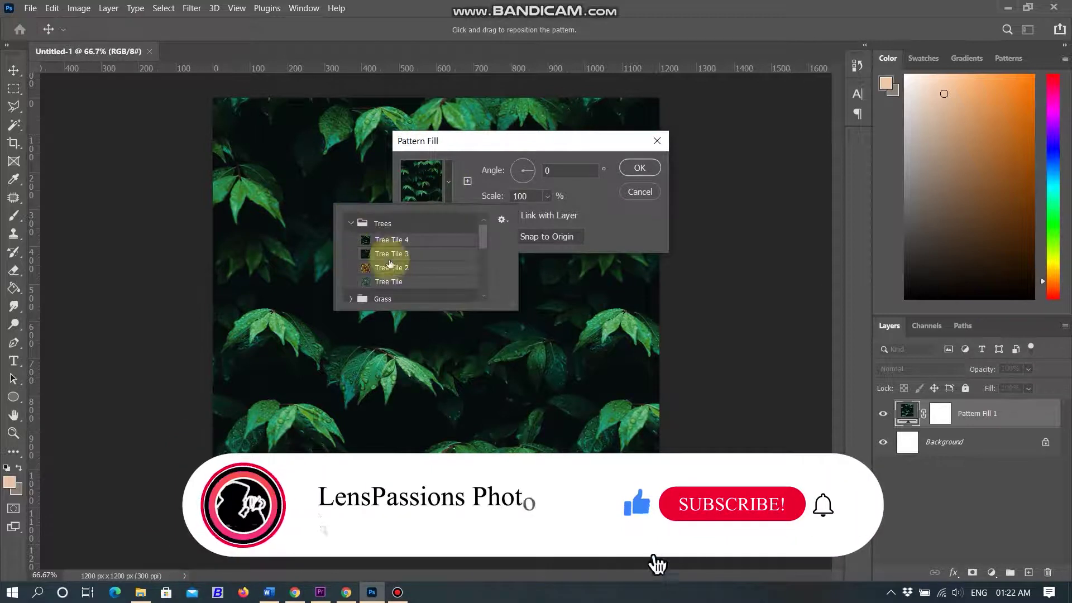
left_click(389, 268)
left_click(389, 281)
left_click(351, 298)
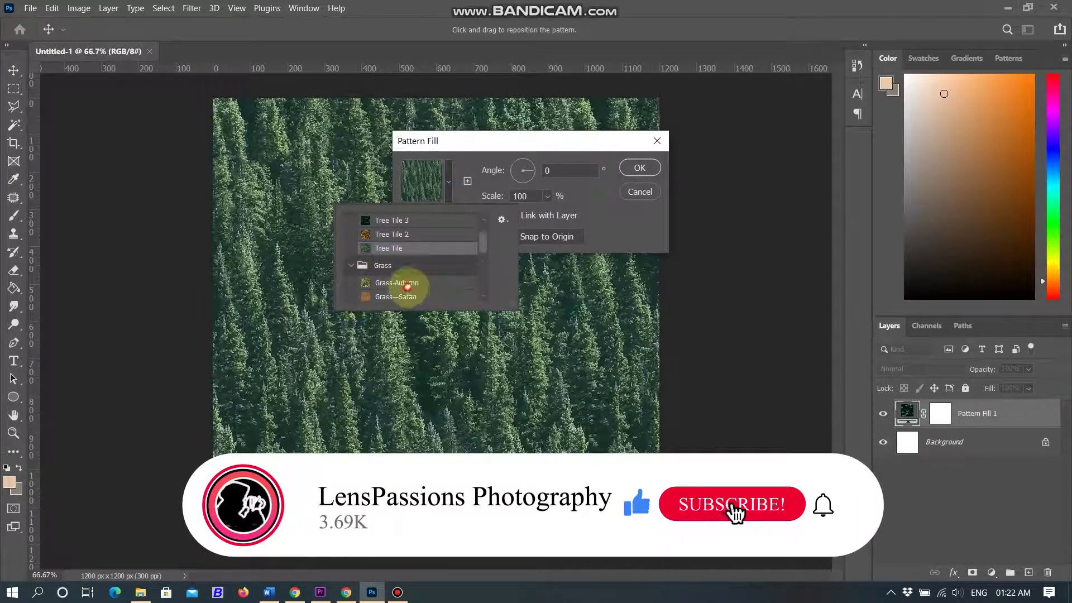
left_click(408, 283)
left_click(395, 269)
left_click(394, 268)
scroll(421, 263, "down", 2)
Preview the custom rose_flower pattern and the Water-Pool, Water-Sand and Water-Clear presets.
left_click(351, 271)
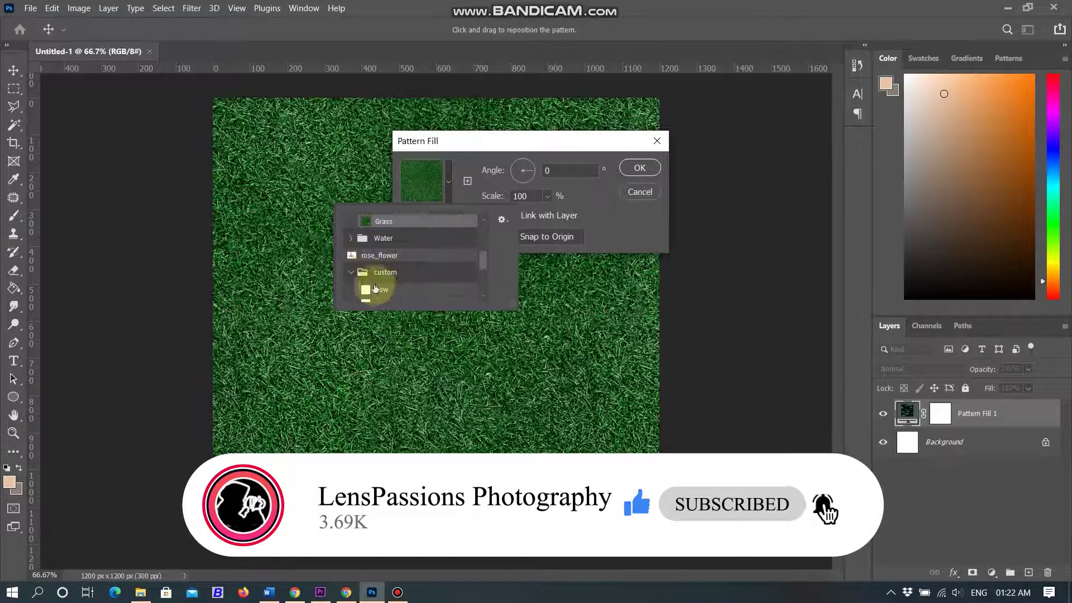
scroll(376, 279, "down", 1)
left_click(376, 234)
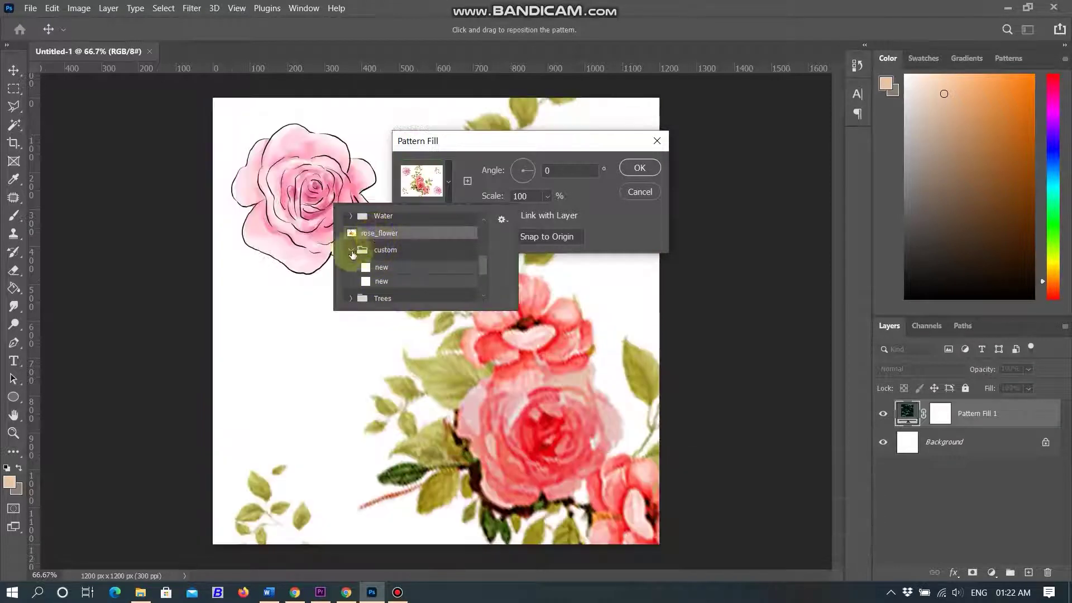
left_click(352, 254)
left_click(353, 239)
left_click(372, 256)
left_click(389, 270)
left_click(398, 284)
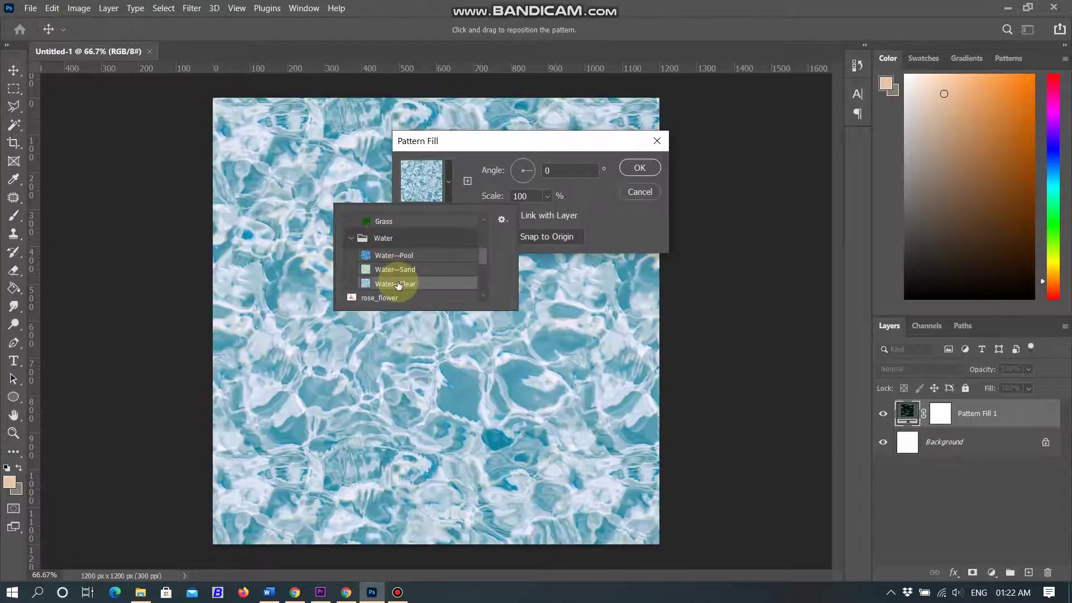
Settle on the flowers_vector floral pattern and confirm the Pattern Fill with OK.
left_click(636, 167)
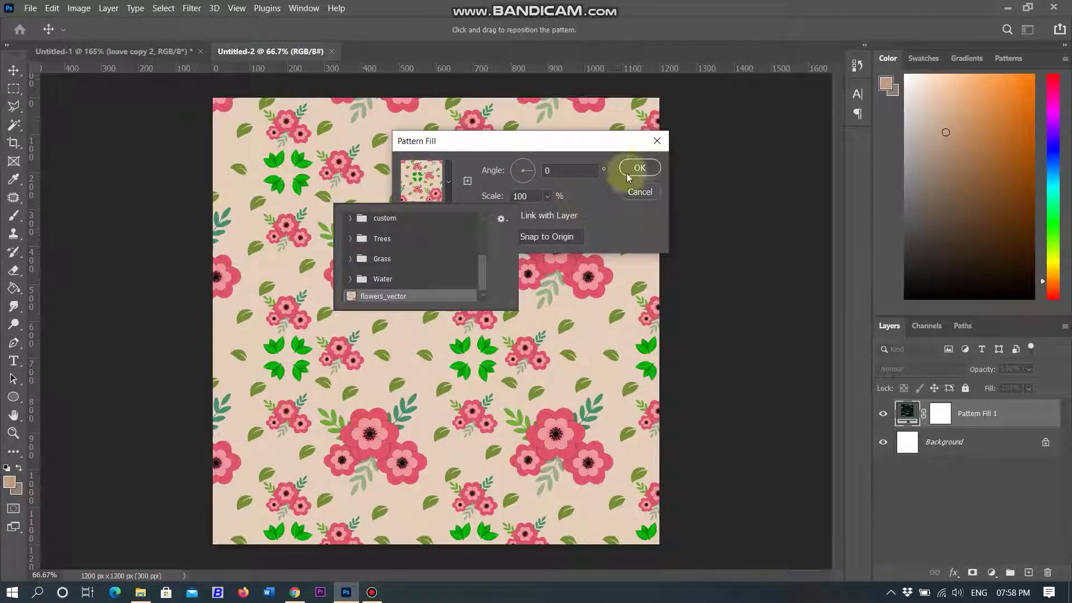
left_click(628, 172)
left_click(639, 168)
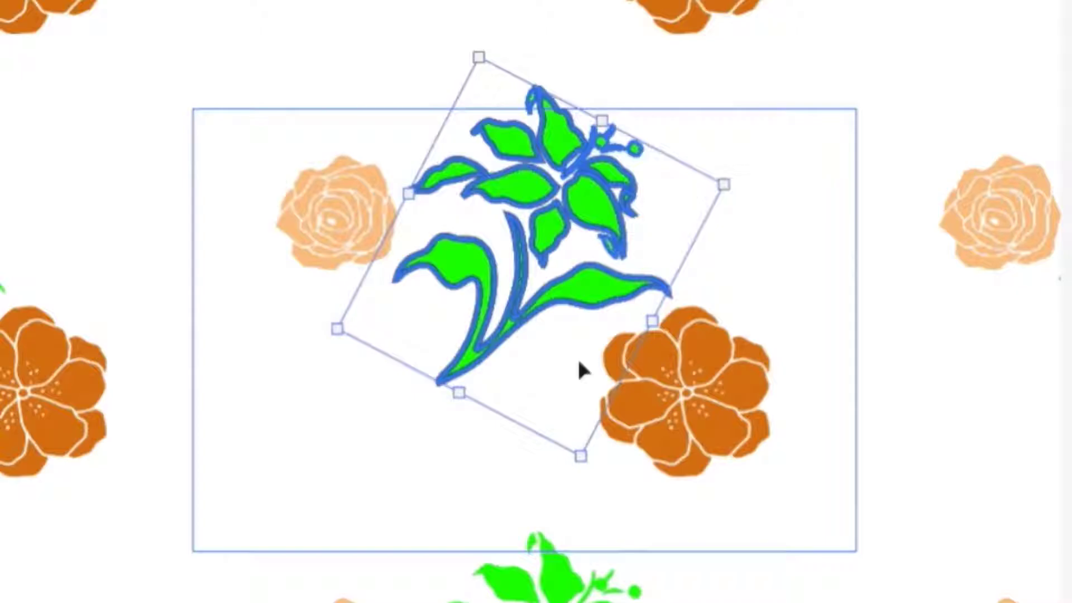
Rotate the lily about 27° then 14°, shrink it twice, and shift it up-right.
left_click_drag(578, 441, 565, 341)
left_click_drag(566, 167, 632, 126)
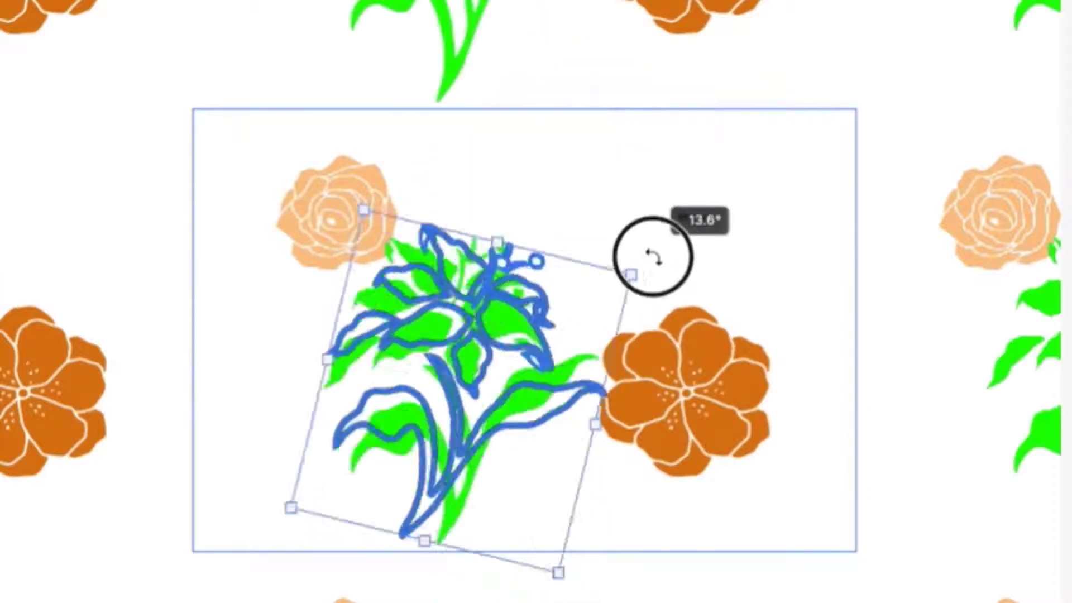
left_click_drag(654, 256, 611, 335)
left_click_drag(536, 328, 594, 211)
left_click_drag(580, 455, 566, 329)
left_click_drag(563, 158, 635, 136)
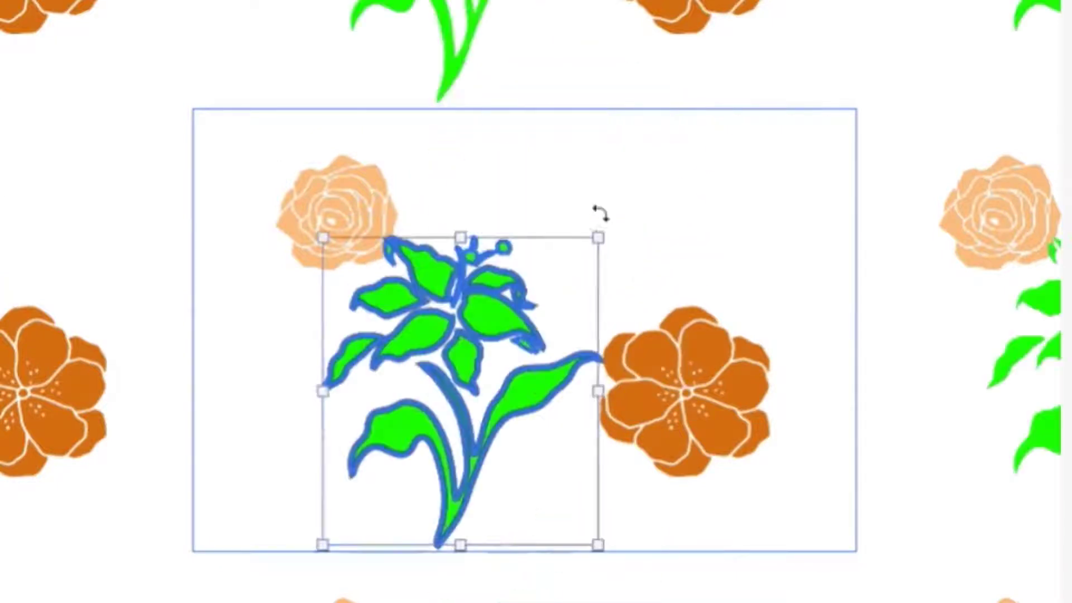
left_click_drag(598, 212, 614, 342)
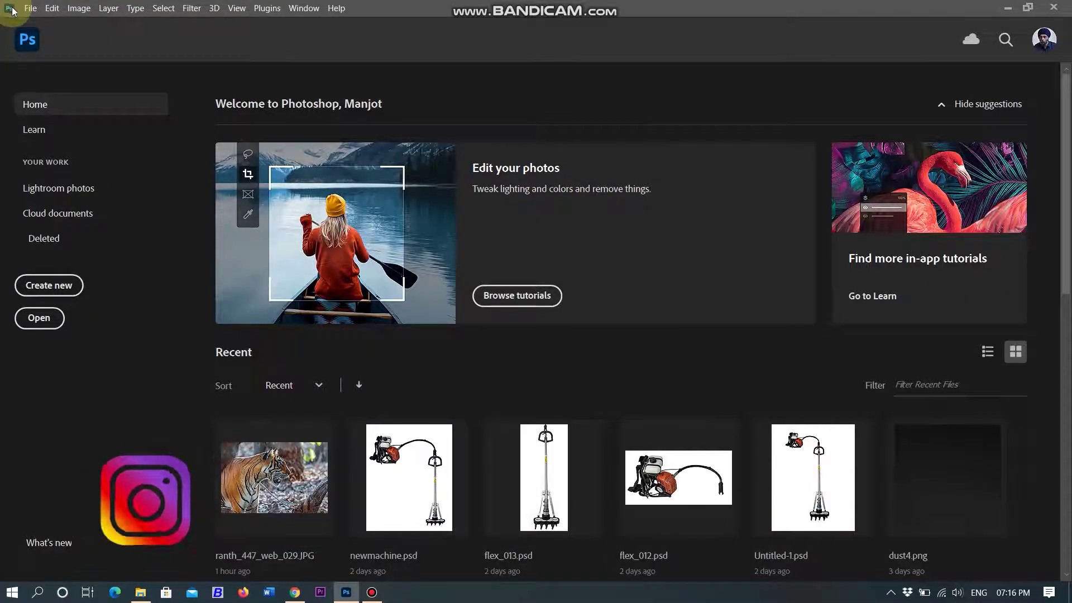
Create the Untitled-1 document at 500 × 500 pixels and 300 ppi via File > New.
left_click(31, 8)
left_click(34, 22)
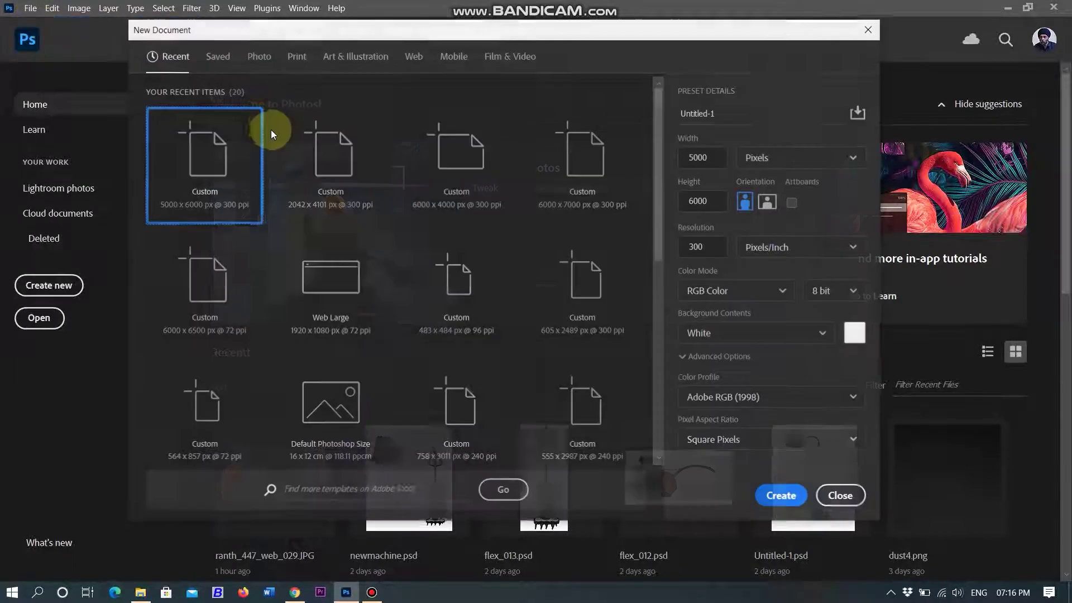
double_click(695, 157)
type("5")
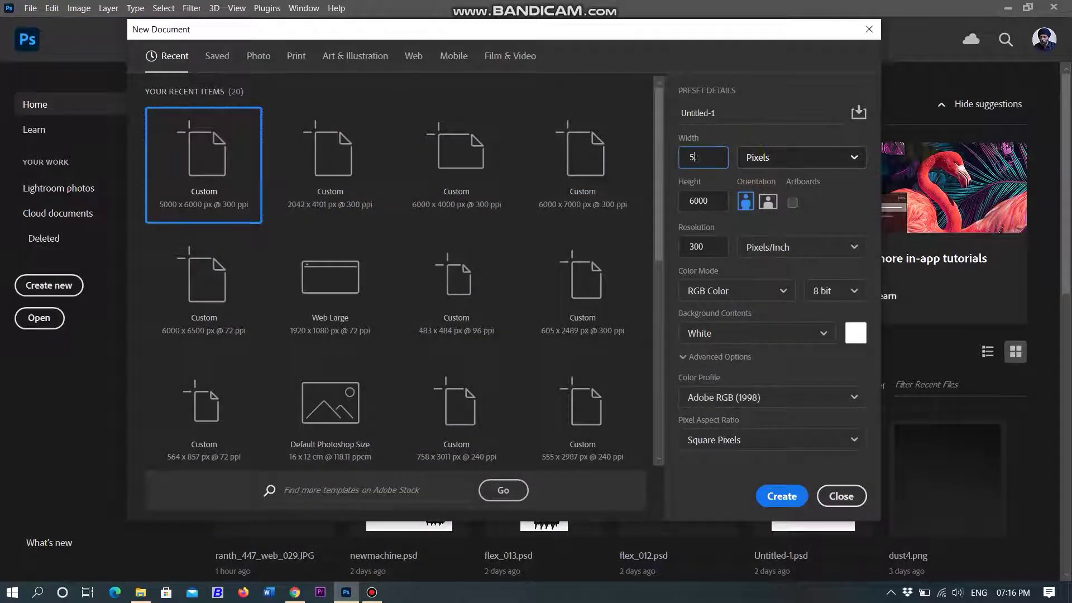
key("BackSpace")
key("Tab")
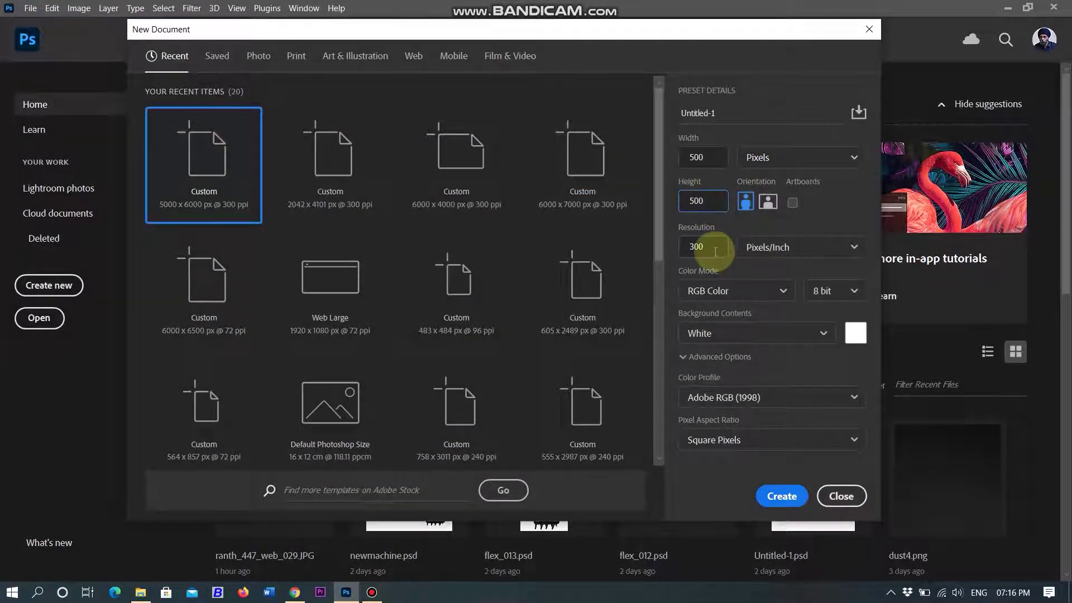
left_click(782, 492)
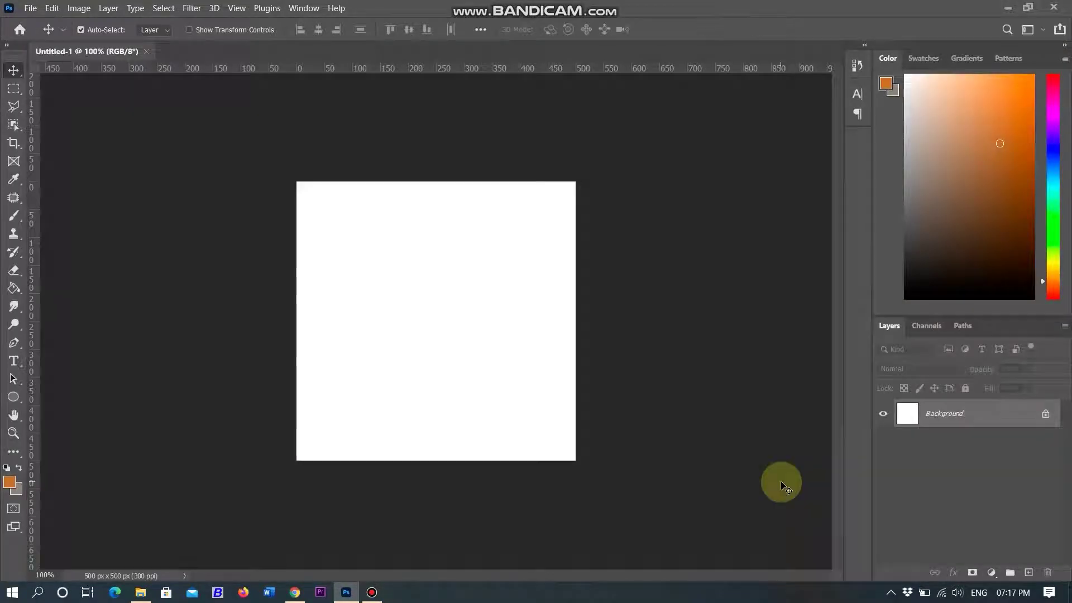
Fill Layer 0 with peach using Alt+Backspace, then pick a slightly darker peach.
scroll(431, 359, "up", 2)
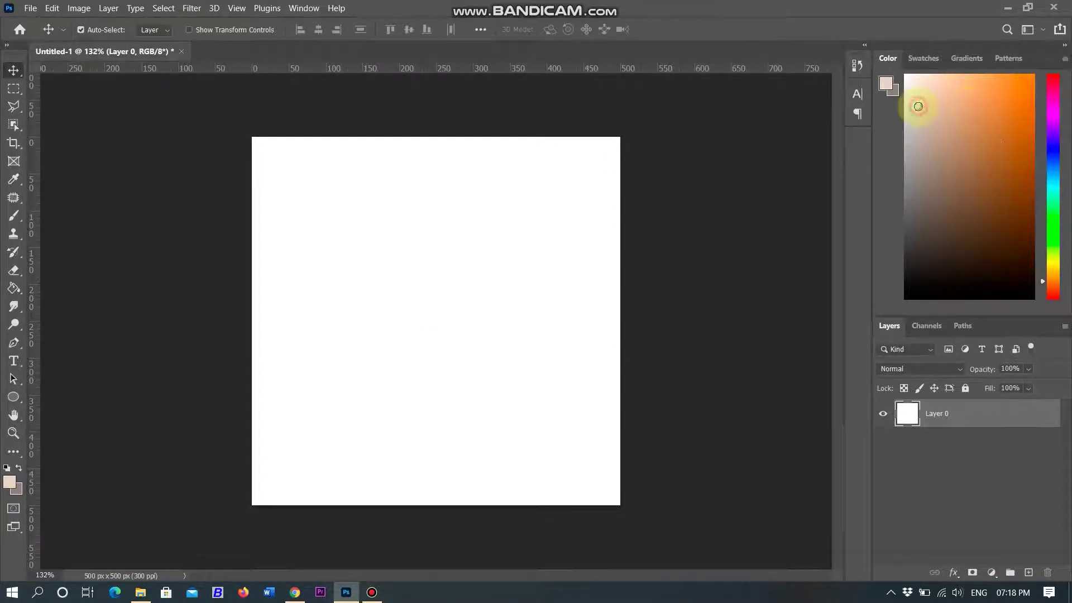
key("alt+BackSpace")
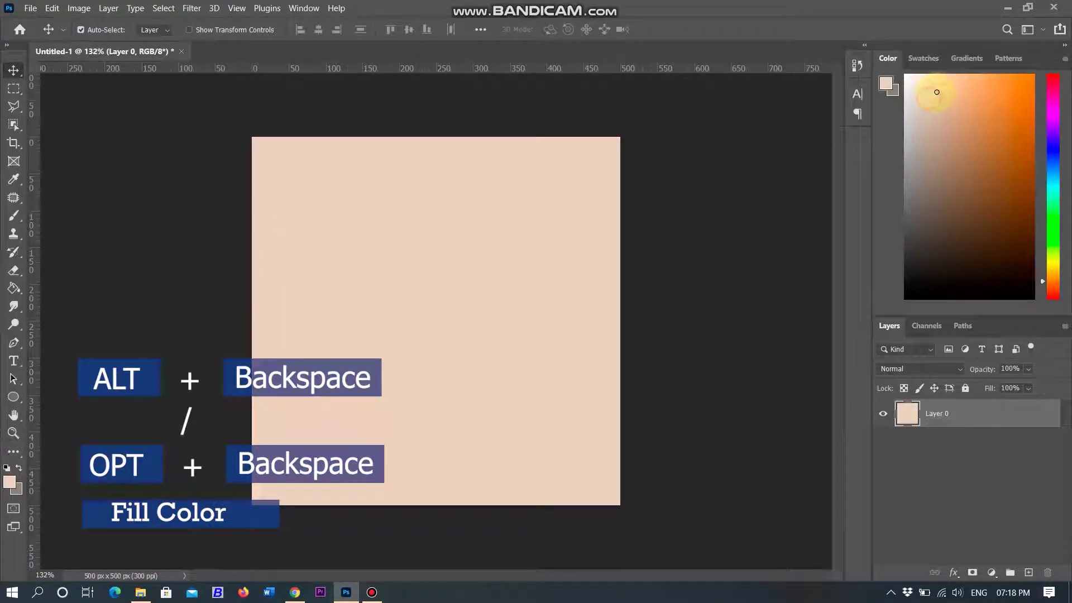
left_click_drag(936, 99, 938, 136)
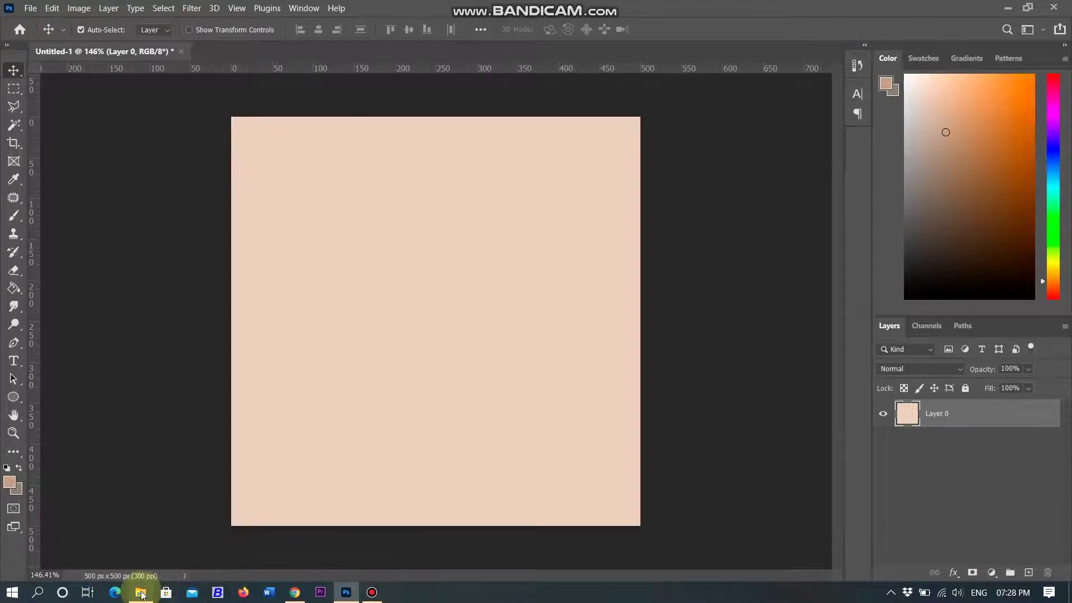
Place flower_1.png from the pattern images folder, scale it to about 71% and centre it.
left_click(146, 594)
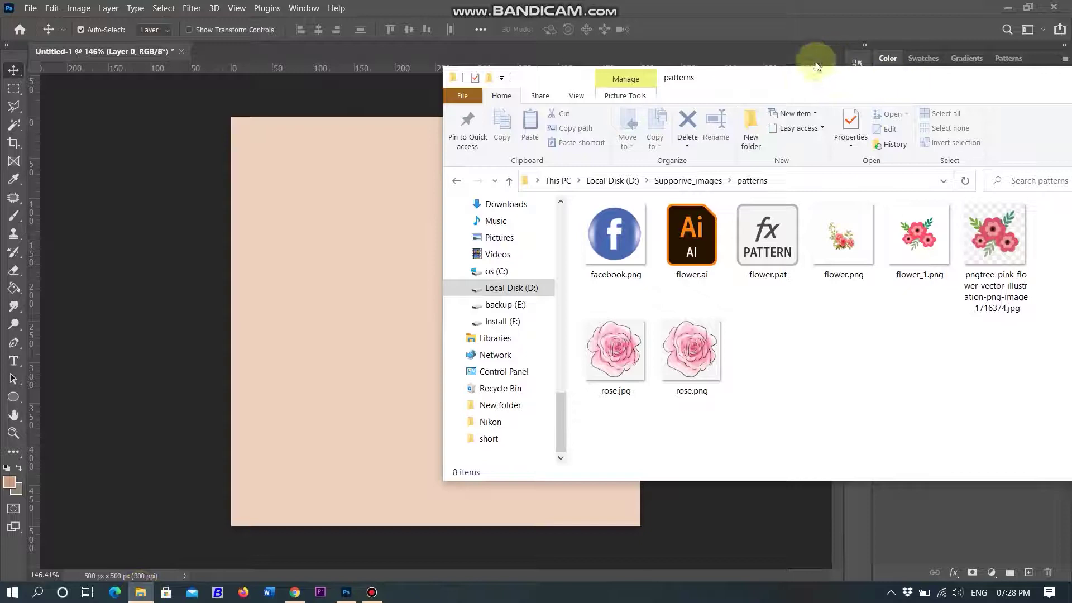
left_click_drag(918, 235, 399, 415)
left_click_drag(640, 118, 543, 251)
left_click_drag(442, 354, 459, 318)
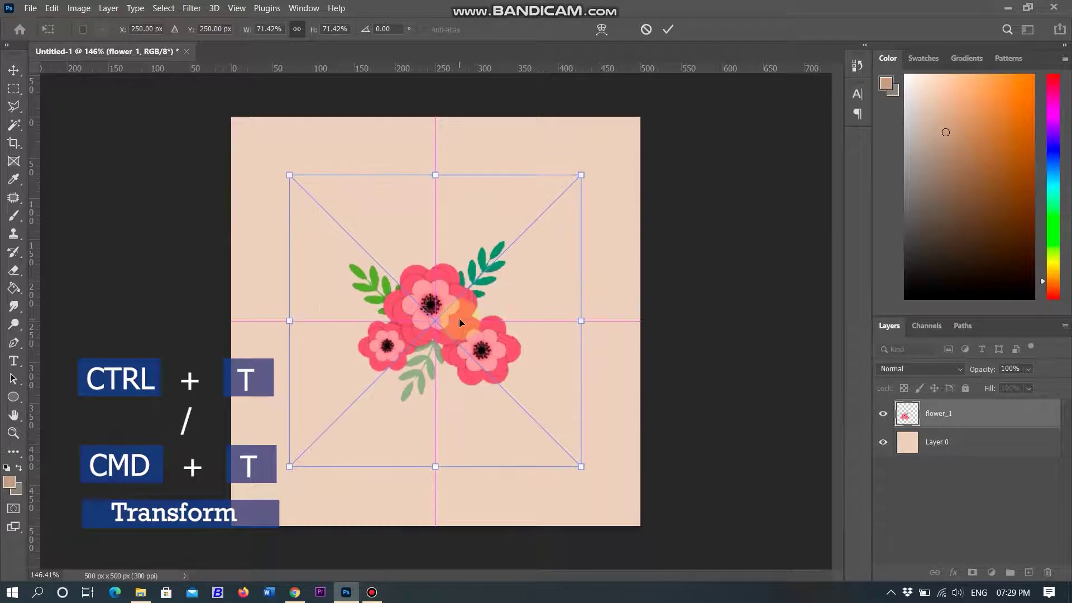
left_click(666, 30)
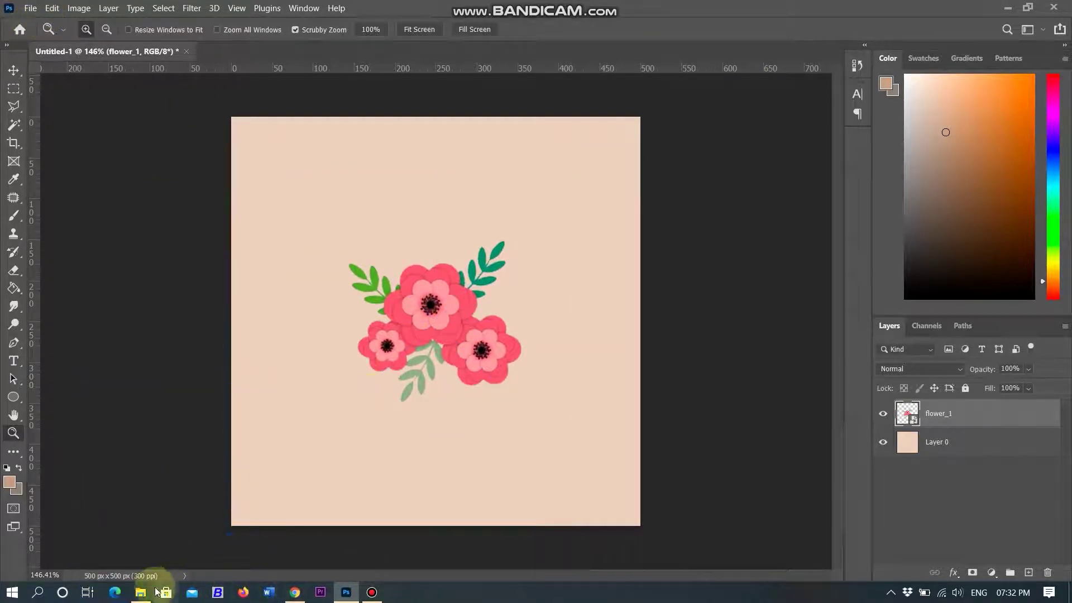
Place leave.png, shrink and rotate it, and set it below the flower cluster.
left_click(159, 587)
left_click_drag(998, 242, 426, 471)
left_click_drag(431, 315, 569, 313)
left_click_drag(813, 124, 663, 271)
left_click_drag(509, 424, 592, 357)
left_click_drag(760, 441, 603, 368)
left_click(565, 391)
left_click_drag(414, 411, 593, 435)
left_click_drag(551, 402, 523, 411)
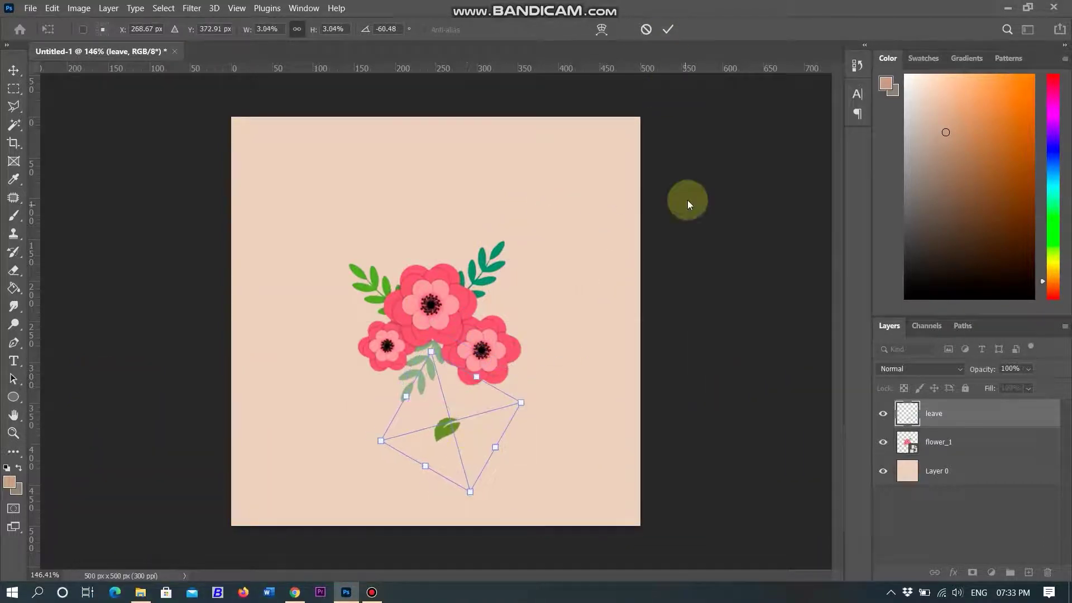
key("Return")
Duplicate the leaf with Ctrl+J and move the copy to the right.
key("ctrl+j")
key("z")
key("ctrl+t")
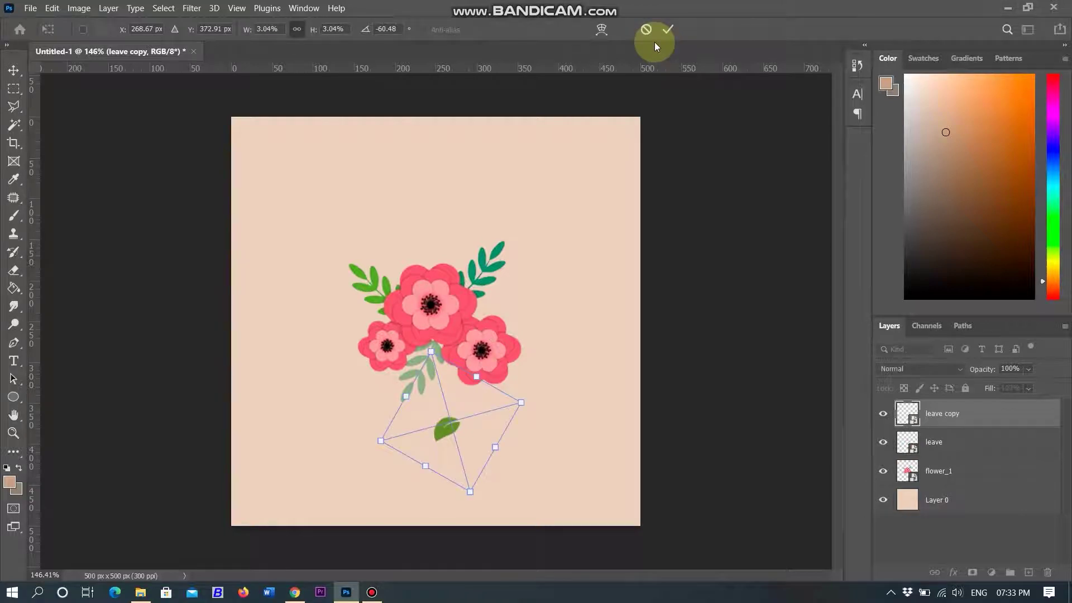
left_click_drag(456, 445, 559, 445)
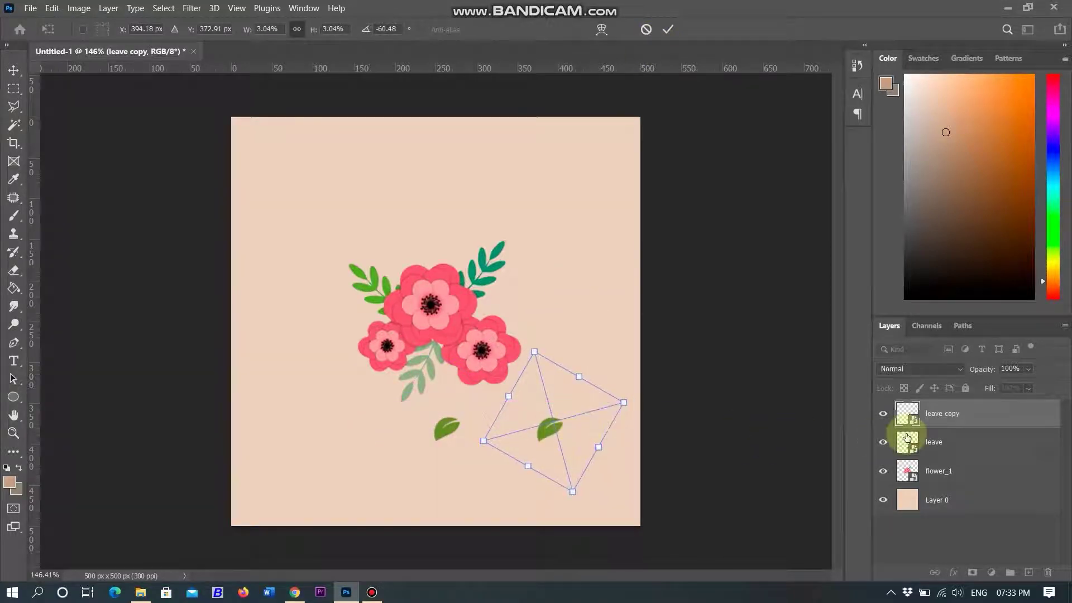
key("Return")
Make two more leaf copies, moving one up-right and one down-right.
key("ctrl+j")
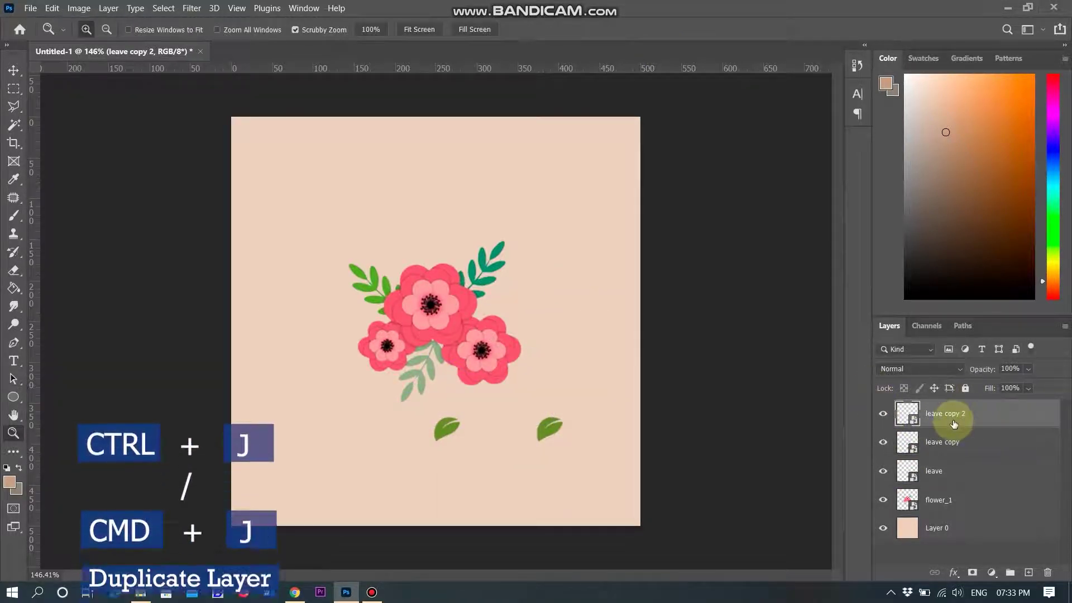
key("ctrl+t")
left_click_drag(563, 440, 583, 321)
left_click(667, 29)
key("z")
key("ctrl+j")
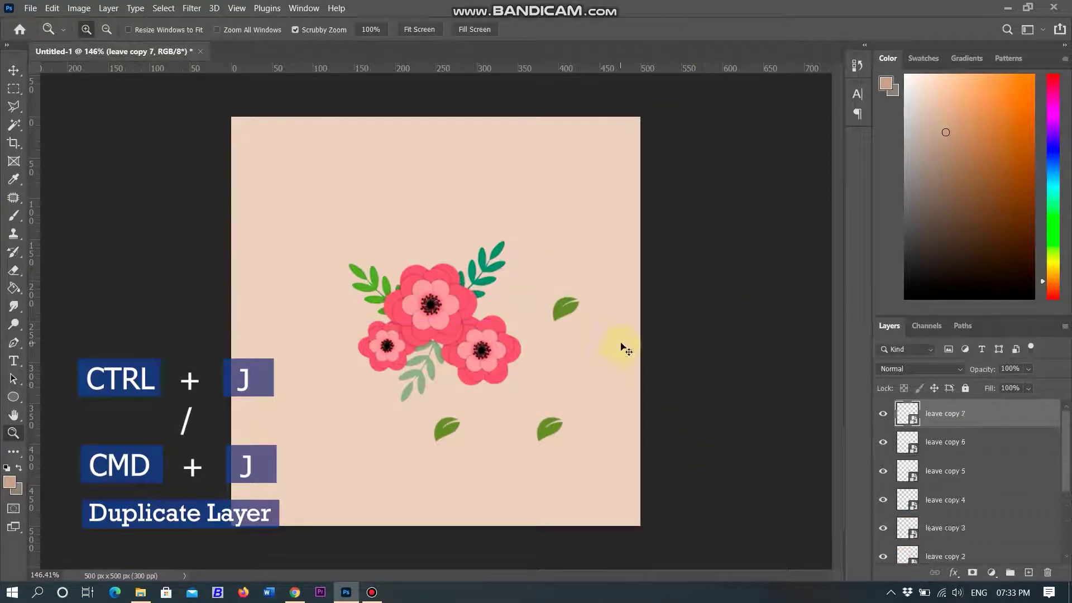
key("ctrl+t")
left_click_drag(555, 326, 592, 386)
key("Return")
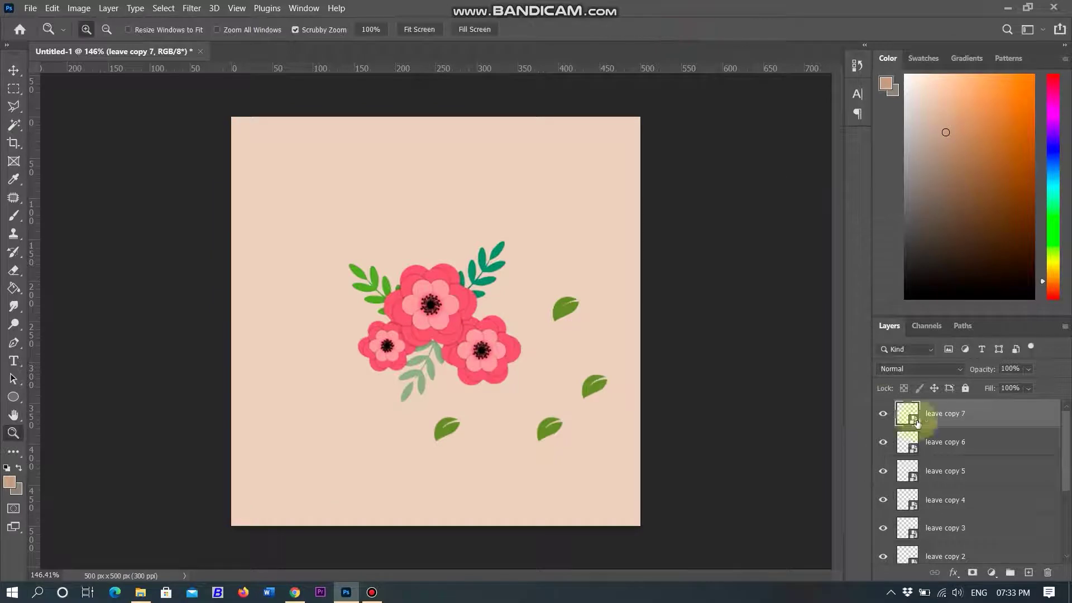
Move leave copy 6 down-left and leave copy 5 up-left around the flowers.
left_click(948, 443)
key("ctrl+t")
left_click_drag(593, 303, 383, 403)
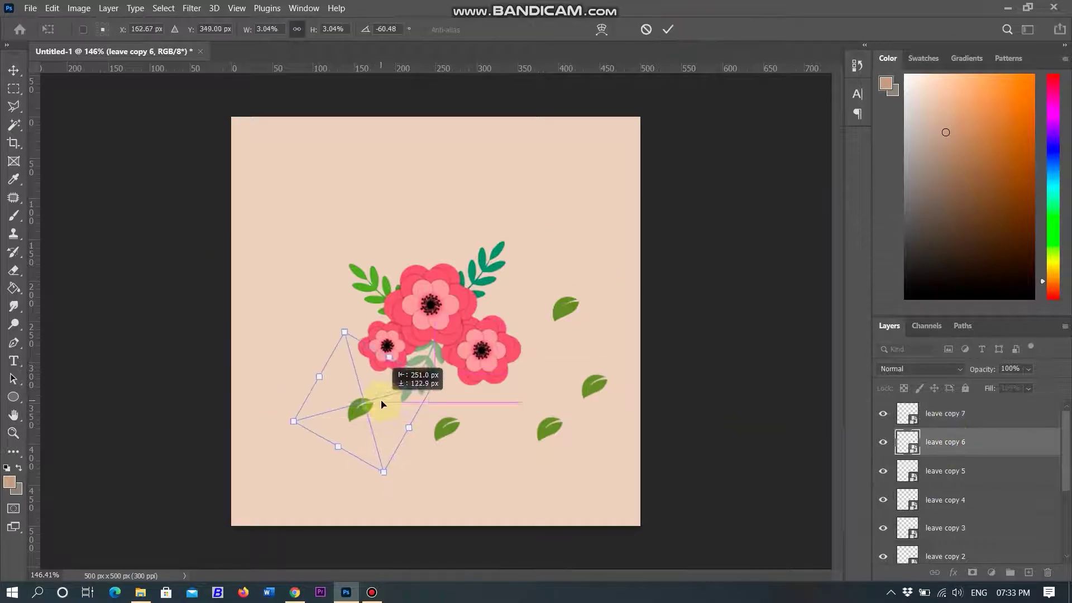
left_click(660, 32)
left_click(988, 471)
key("ctrl+t")
left_click_drag(607, 312, 466, 229)
key("Return")
Move leave copy 4 to the left of the flowers and leave copy 3 up-left.
left_click(974, 497)
key("ctrl+t")
left_click_drag(577, 305, 329, 332)
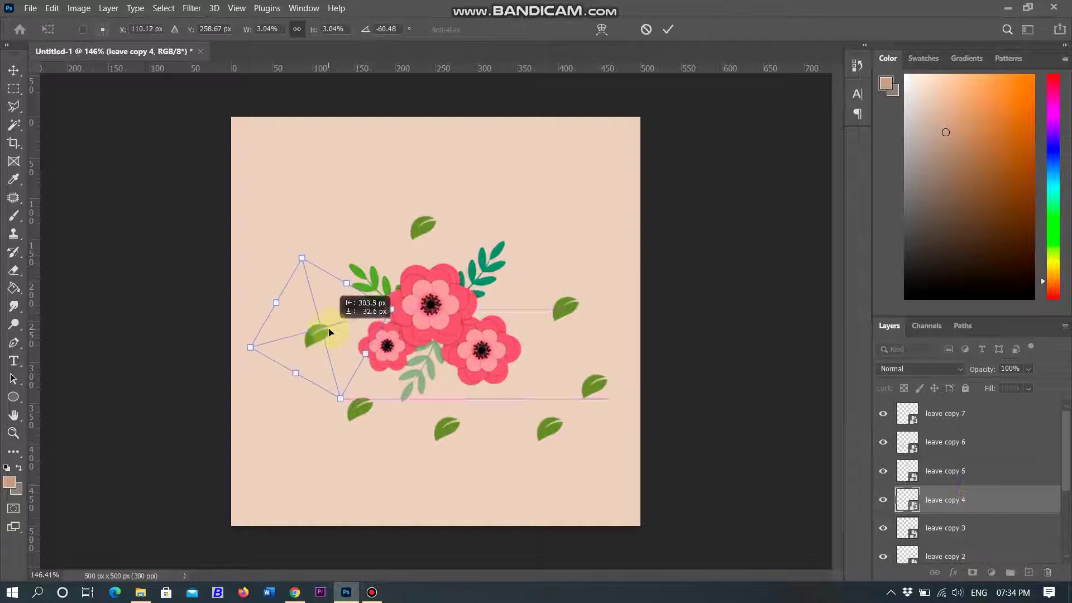
key("Return")
left_click(949, 528)
key("ctrl+t")
left_click_drag(599, 314, 581, 239)
key("Return")
Nudge leave copy 2 left and the lower-right leave copy slightly up-left.
key("z")
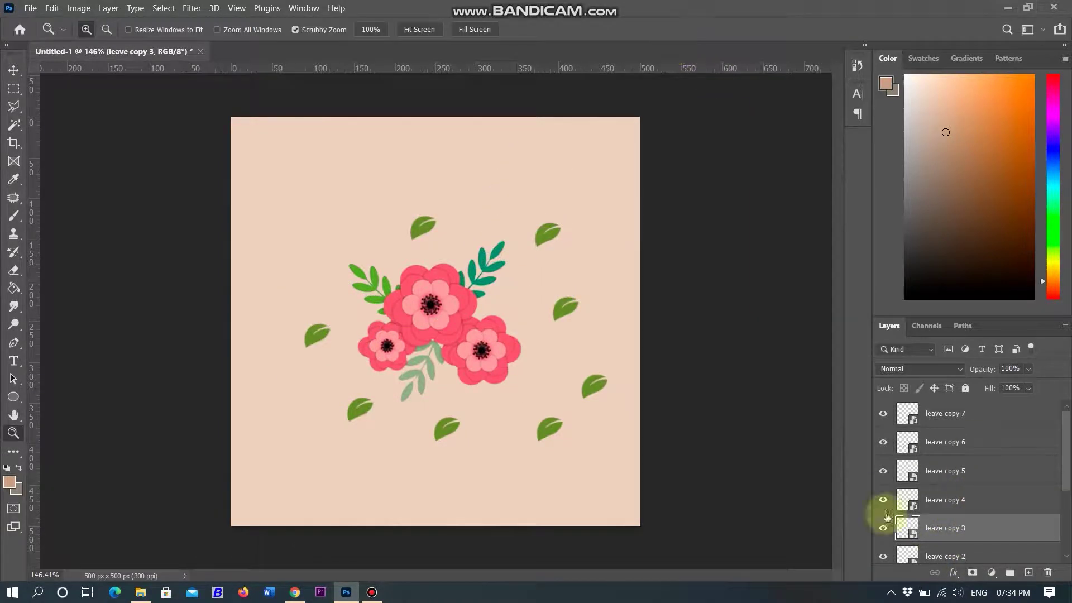
left_click(954, 556)
key("ctrl+t")
left_click_drag(574, 317, 550, 305)
scroll(1049, 463, "down", 3)
key("Return")
left_click(988, 494)
key("ctrl+t")
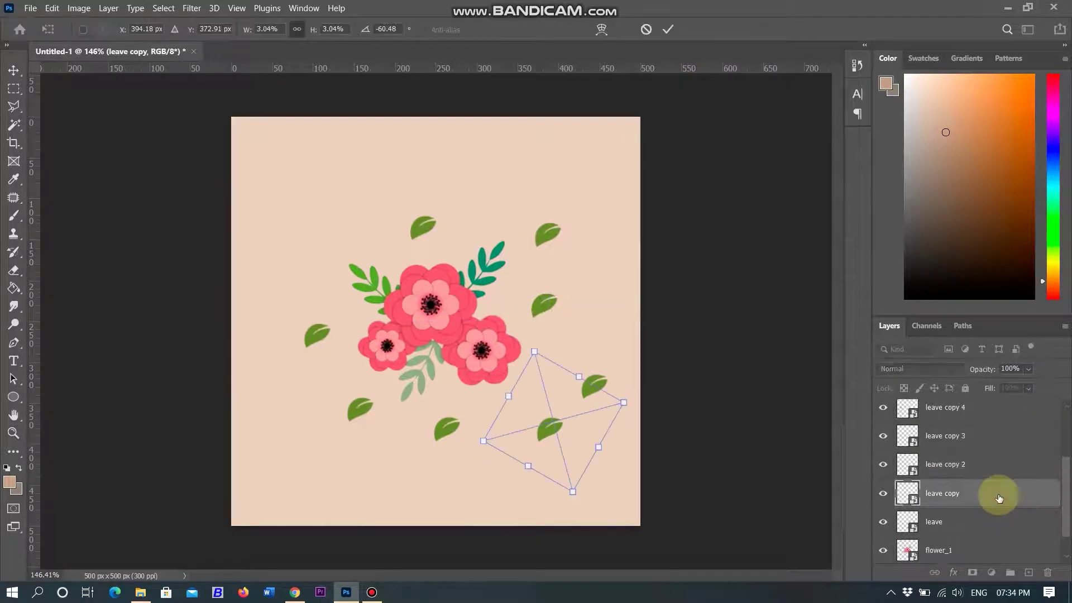
left_click_drag(550, 429, 527, 412)
key("Return")
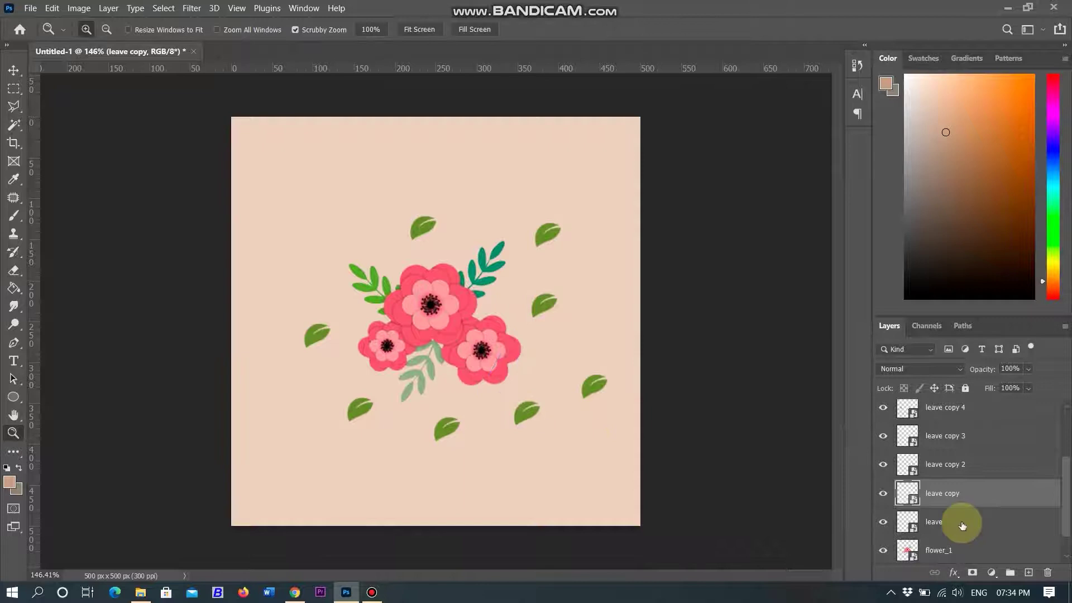
Cancel the transform on the original leave layer and move the lower-right leaf up-left.
left_click(962, 526)
key("ctrl+t")
left_click(667, 27)
scroll(984, 497, "down", 1)
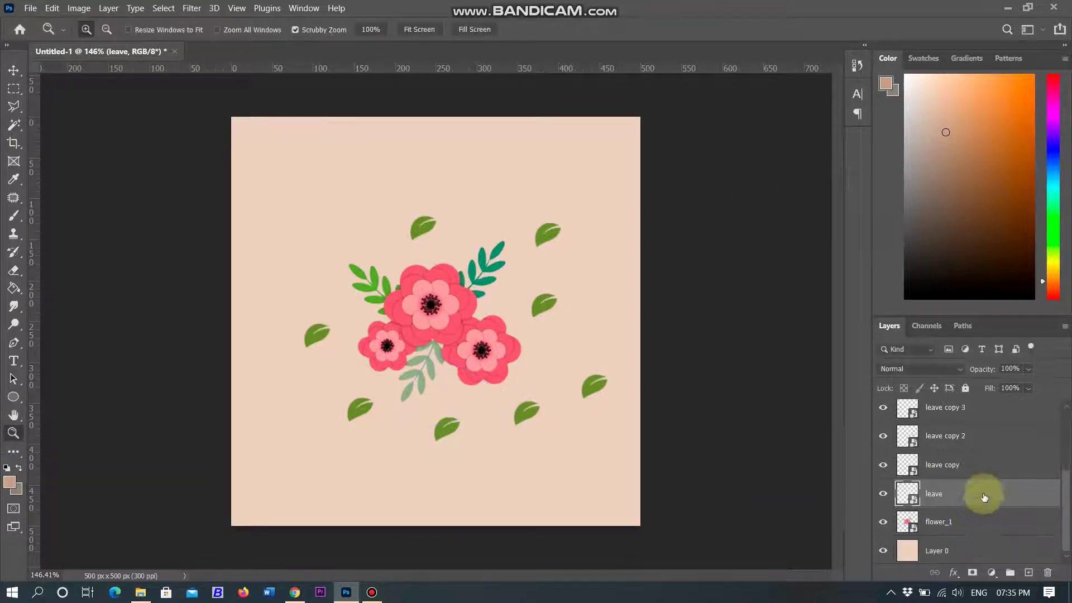
mouse_move(594, 383)
left_mouse_down()
mouse_move(610, 383)
mouse_move(576, 377)
left_mouse_up()
With the Move tool, adjust the left and top leaves and add a duplicate leaf above the flowers.
key("v")
left_click_drag(297, 334, 315, 333)
left_click_drag(421, 217, 395, 231)
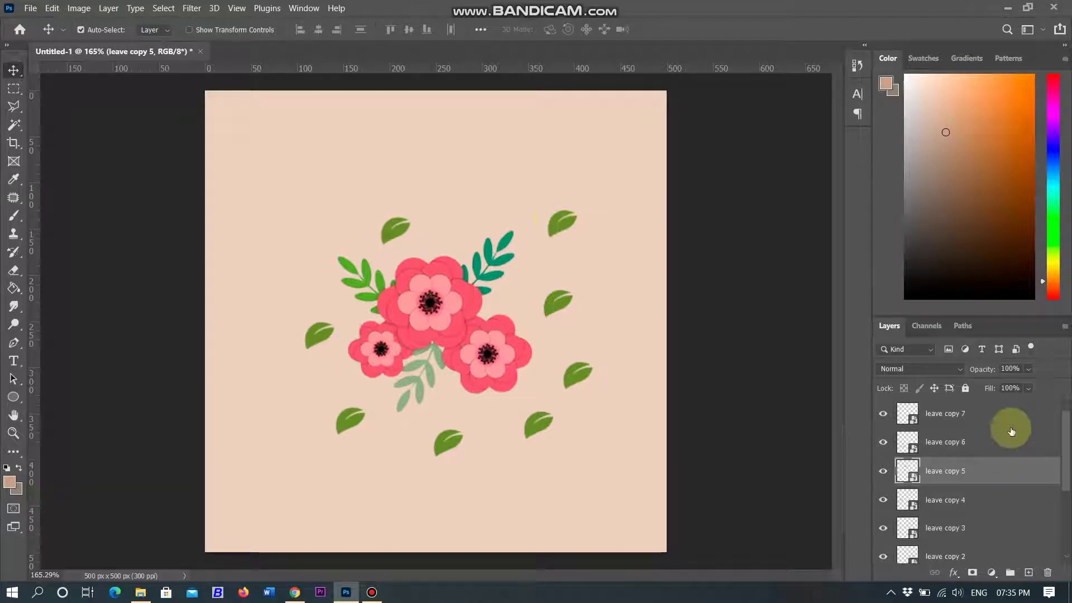
left_click(1011, 418)
left_click_drag(578, 375, 479, 213)
Copy the three-leaf image from the image search and paste it into Photoshop as Layer 1.
key("alt+Tab")
scroll(389, 174, "up", 10)
scroll(389, 174, "down", 5)
left_click(565, 369)
right_click(730, 212)
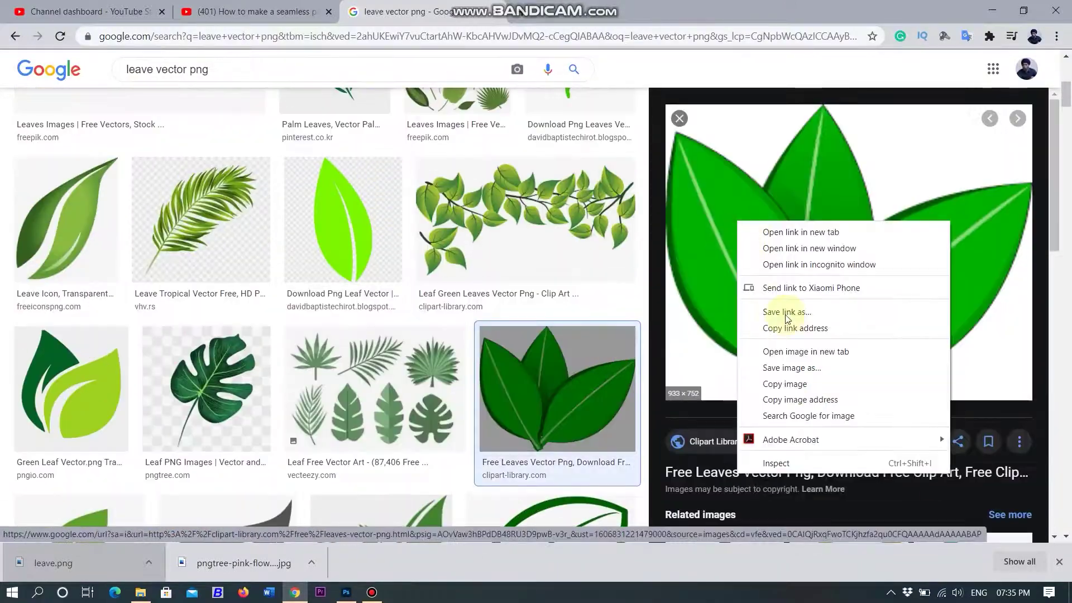
left_click(790, 378)
key("alt+Tab")
left_click(384, 496)
key("ctrl+v")
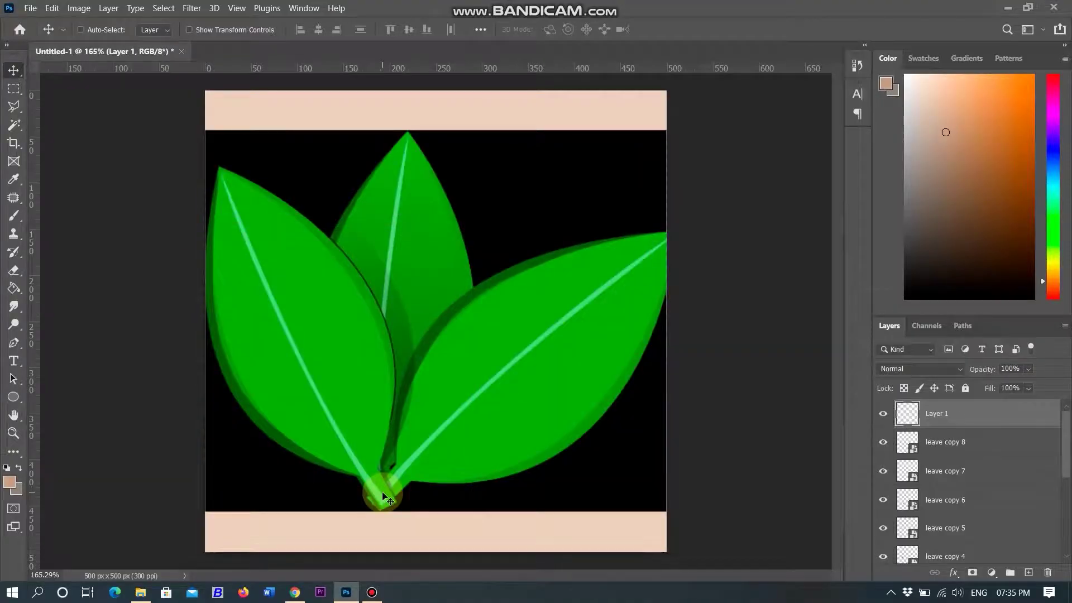
Resize the pasted leaf image and delete its black background with the Magic Wand.
left_click(13, 124)
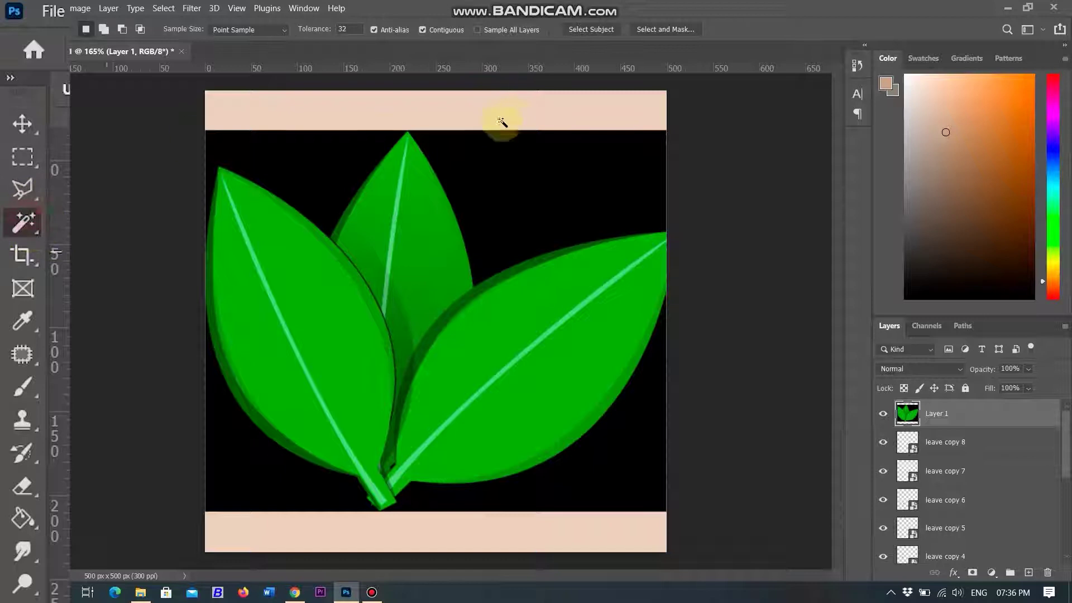
key("ctrl+t")
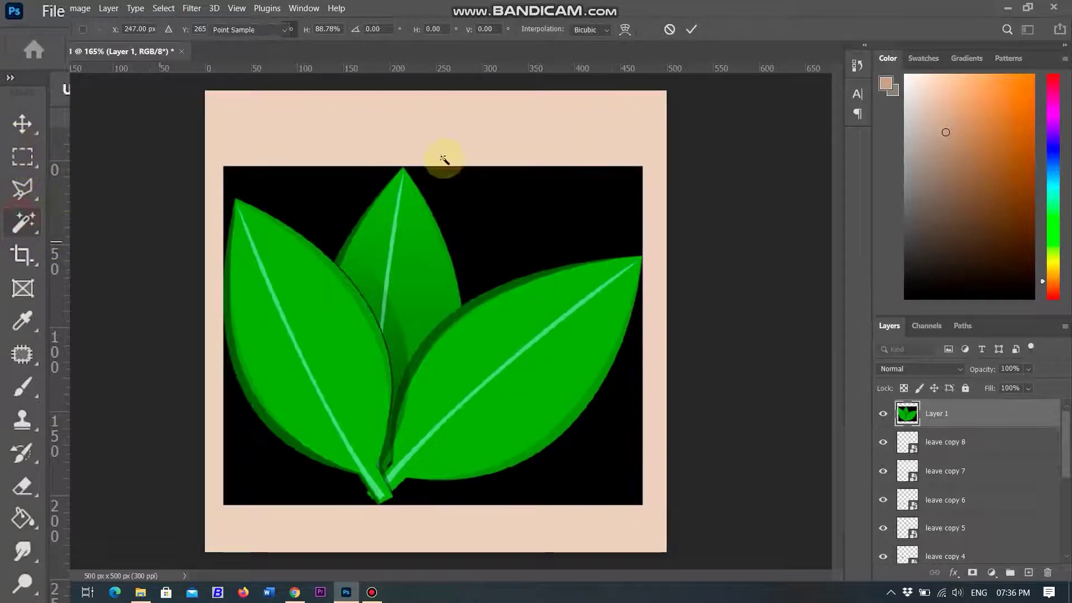
key("Return")
left_click(473, 205)
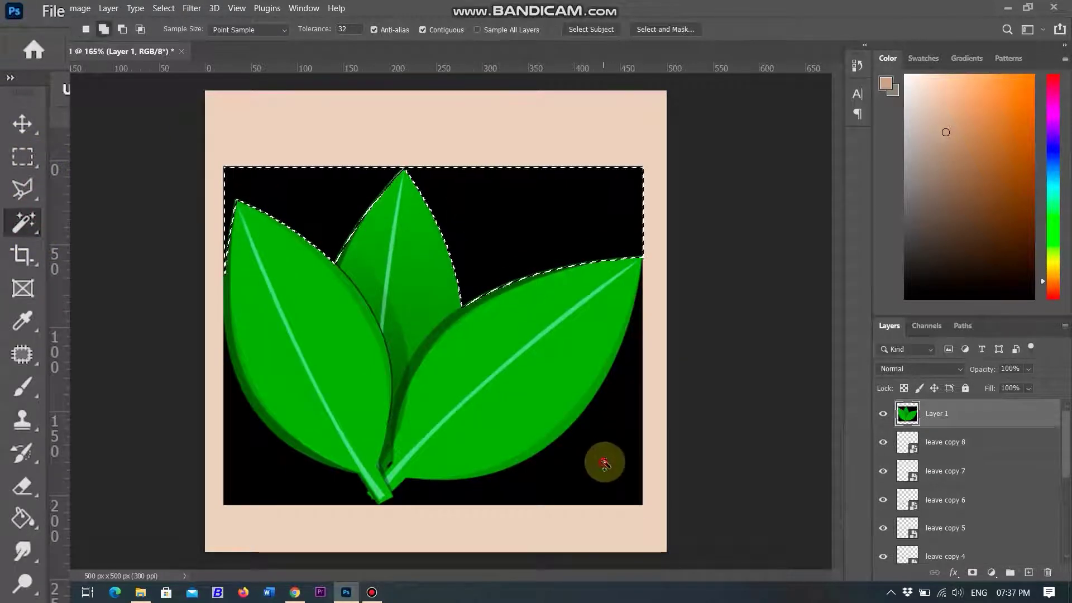
left_click(605, 461, "shift")
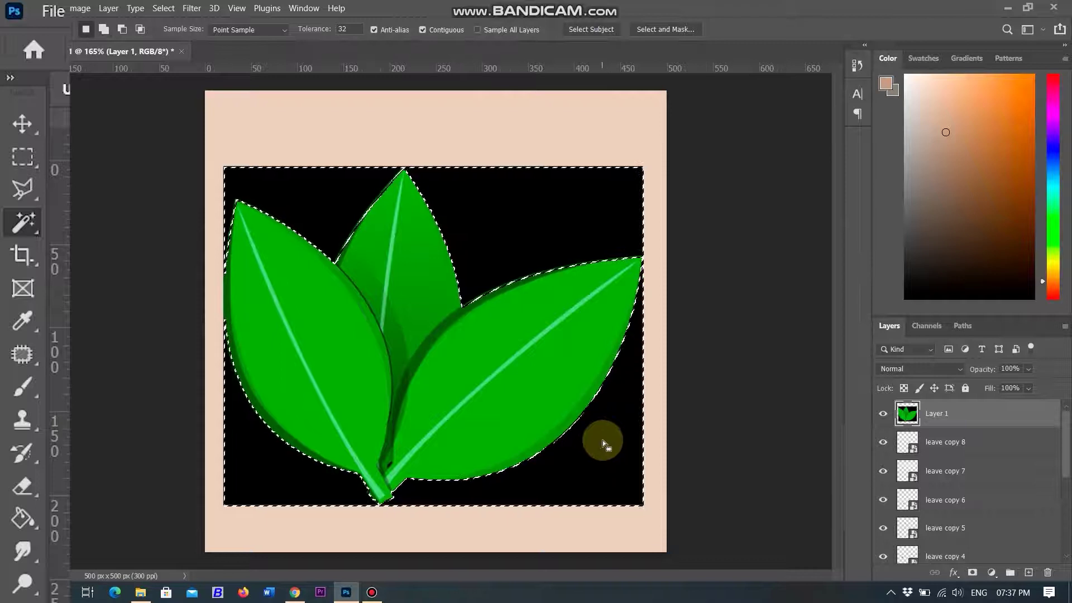
key("Delete")
key("ctrl+d")
Shrink the leaf cluster and place it in the bottom-left corner, rotated about 61°.
key("ctrl+t")
left_click_drag(226, 167, 580, 469)
key("Return")
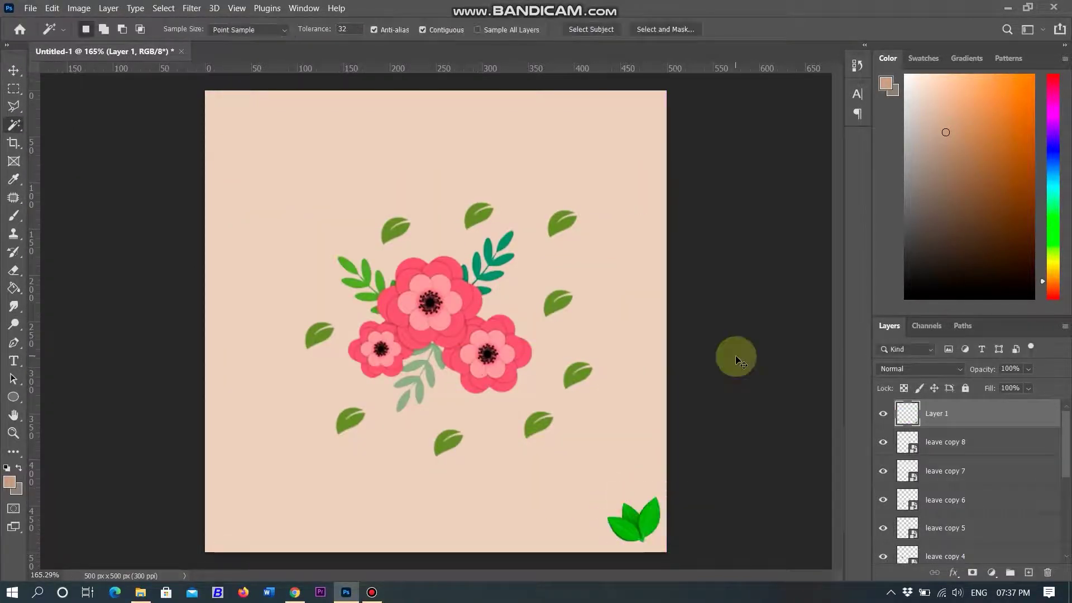
key("ctrl+t")
left_click_drag(628, 524, 245, 519)
left_click_drag(299, 543, 245, 563)
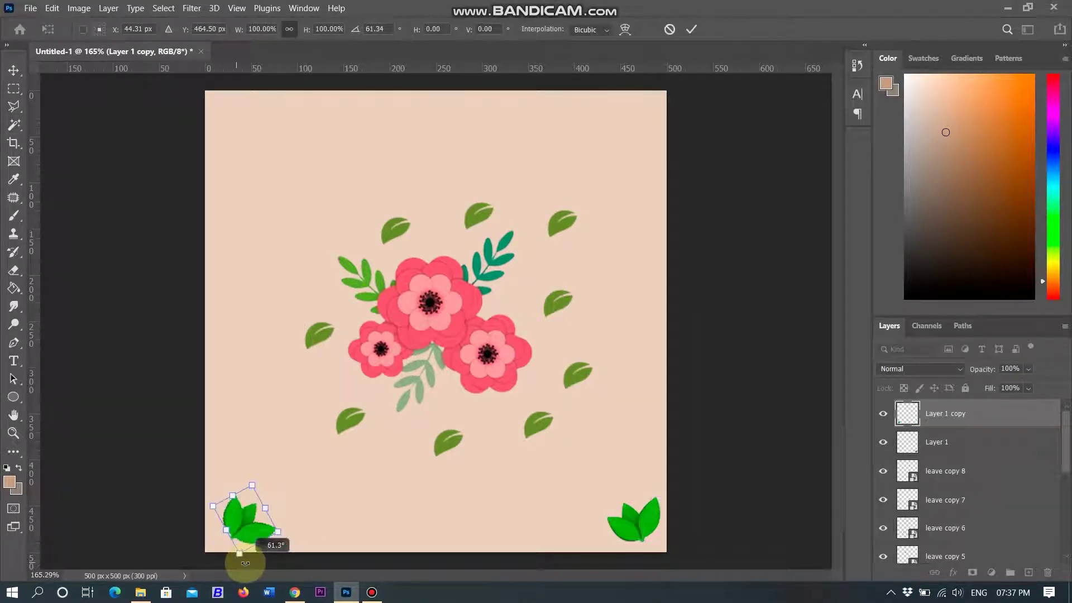
key("Return")
Duplicate the leaf cluster into the top-left corner, rotated about 59°.
key("ctrl+j")
key("ctrl+j")
key("ctrl+t")
left_click_drag(245, 519, 257, 120)
left_click_drag(299, 176, 240, 190)
left_click_drag(248, 127, 240, 119)
left_click(691, 29)
Duplicate the leaves again and place Layer 1 copy 2 top-right, turned about 179°.
key("ctrl+j")
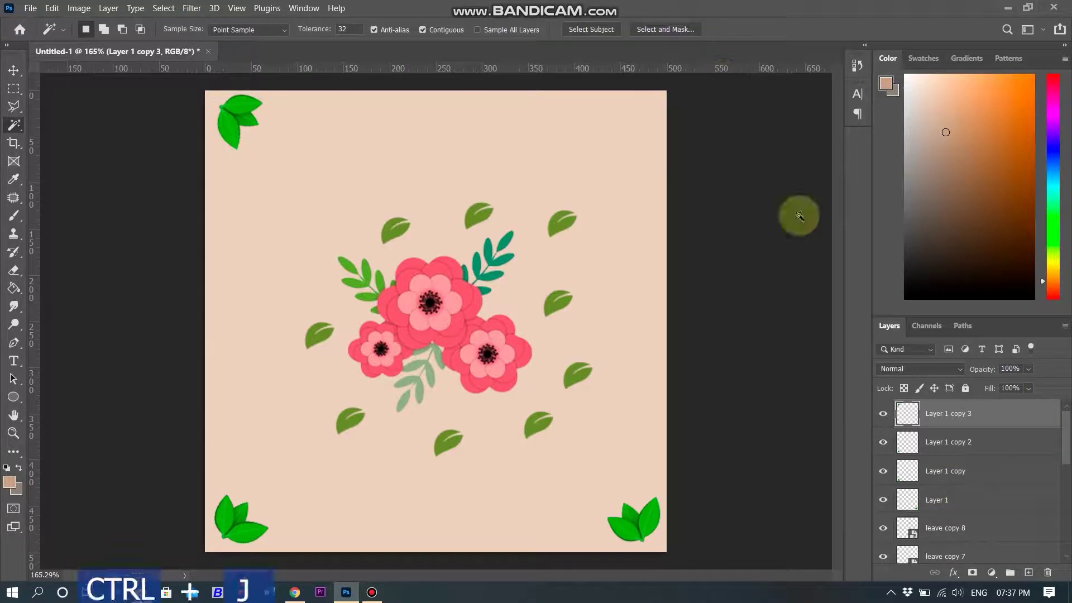
left_click(956, 441)
key("ctrl+t")
left_click_drag(283, 489, 668, 108)
left_click_drag(677, 172, 611, 92)
left_click_drag(650, 136, 642, 129)
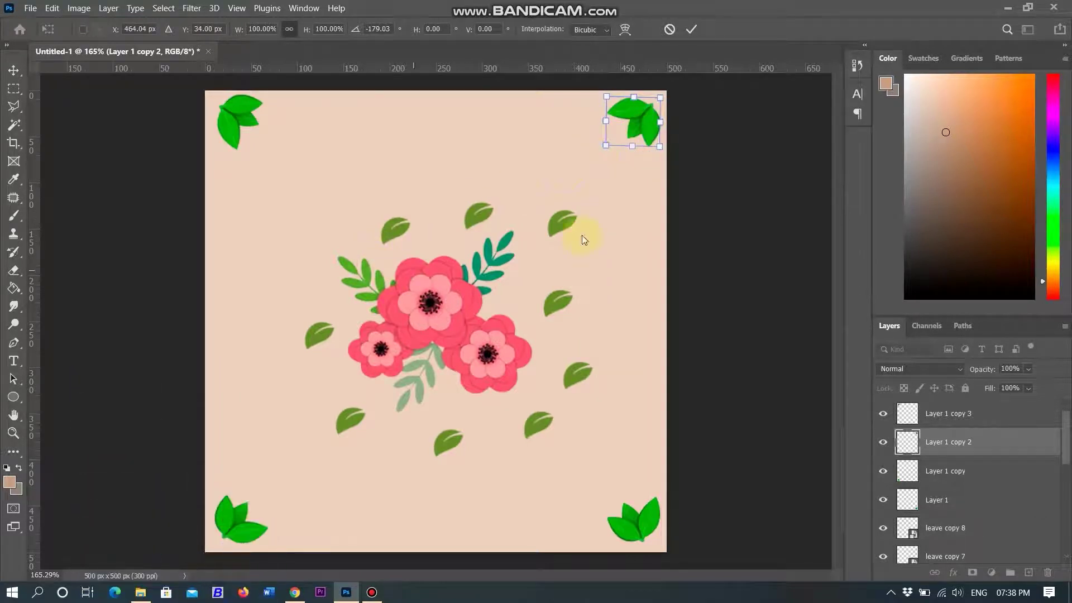
left_click(691, 35)
Enlarge the flower and leaf layers, leave copy 8 through flower_1, to about 140%, re-centred.
scroll(1064, 446, "down", 2)
left_click(1004, 479)
scroll(1067, 468, "down", 4)
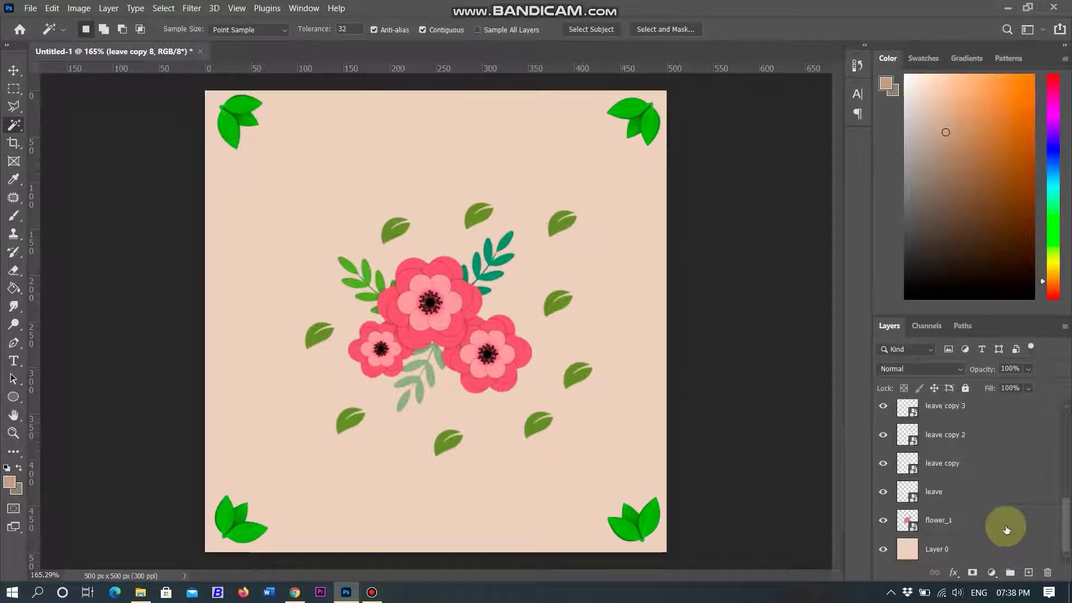
left_click(1004, 520, "shift")
key("ctrl+t")
left_click_drag(589, 453, 651, 509)
left_click_drag(285, 191, 229, 134)
left_click_drag(458, 347, 443, 330)
left_click(691, 29)
left_click_drag(985, 420, 1034, 529)
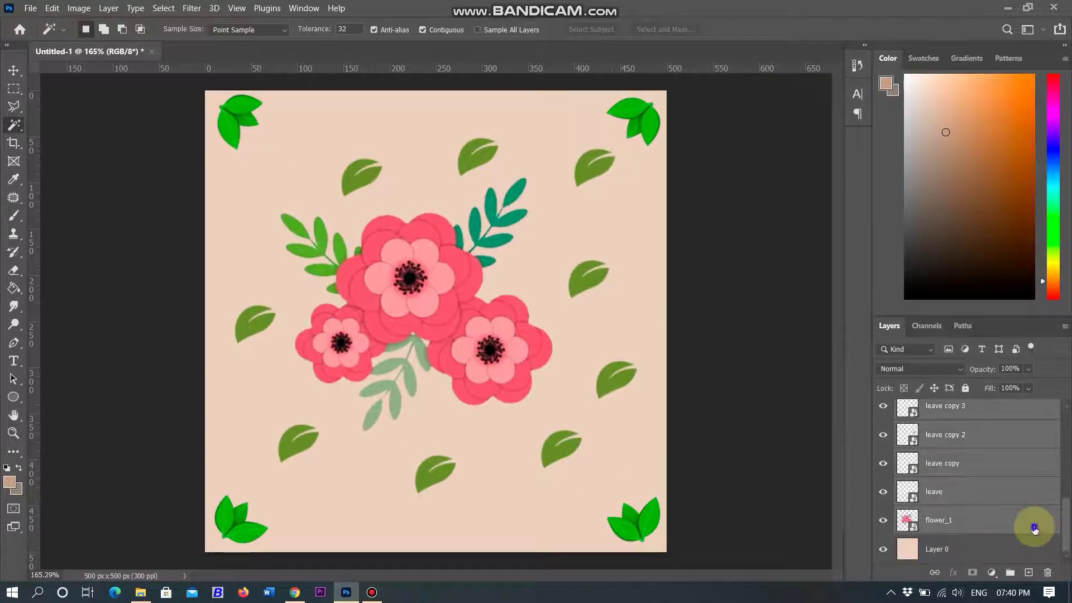
Merge the chosen layers and the corner leaf layers into one artwork layer.
right_click(1034, 527)
left_click(948, 427)
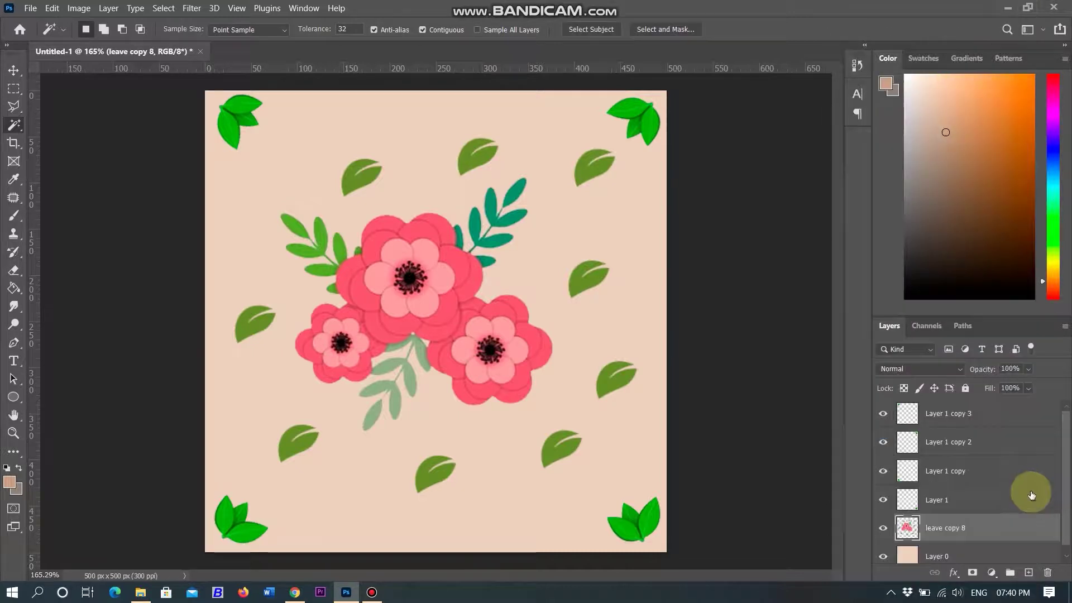
left_click(986, 414, "shift")
right_click(987, 418)
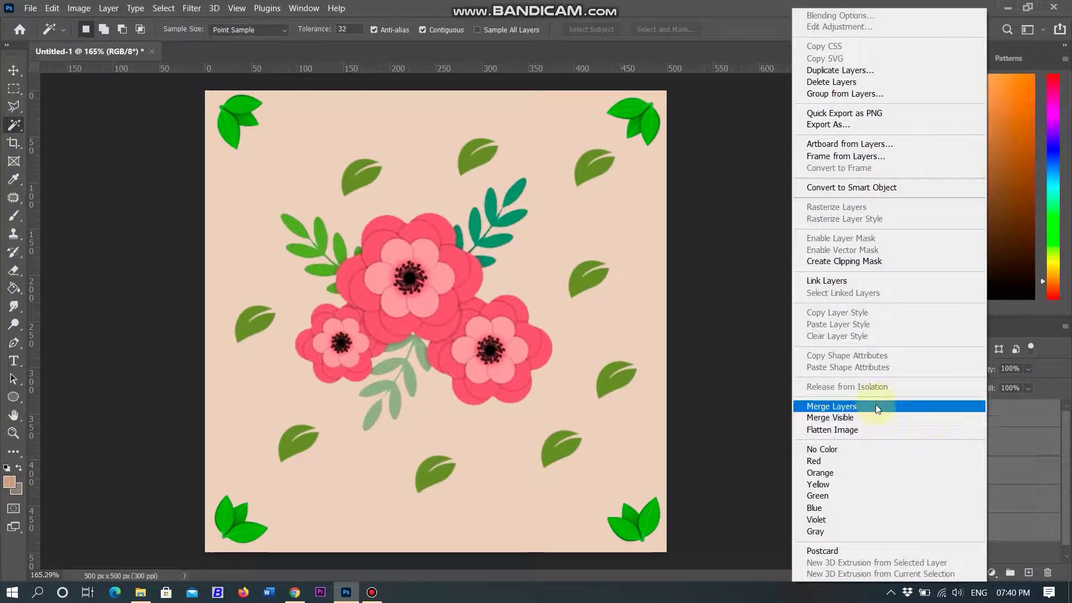
left_click(875, 405)
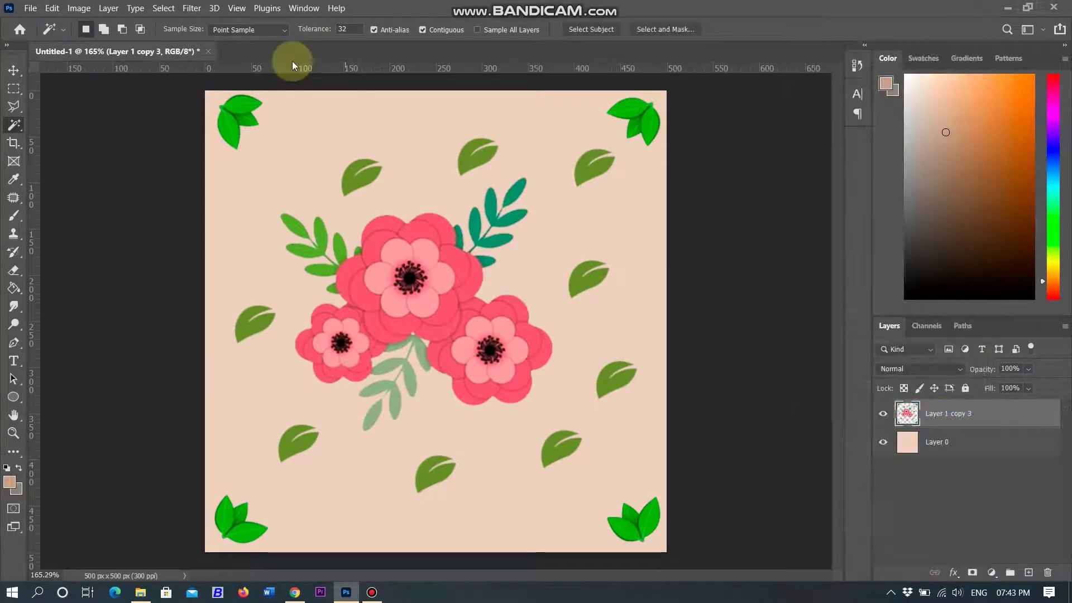
Apply the Offset filter at +200 px horizontal and vertical with Wrap Around.
left_click(192, 7)
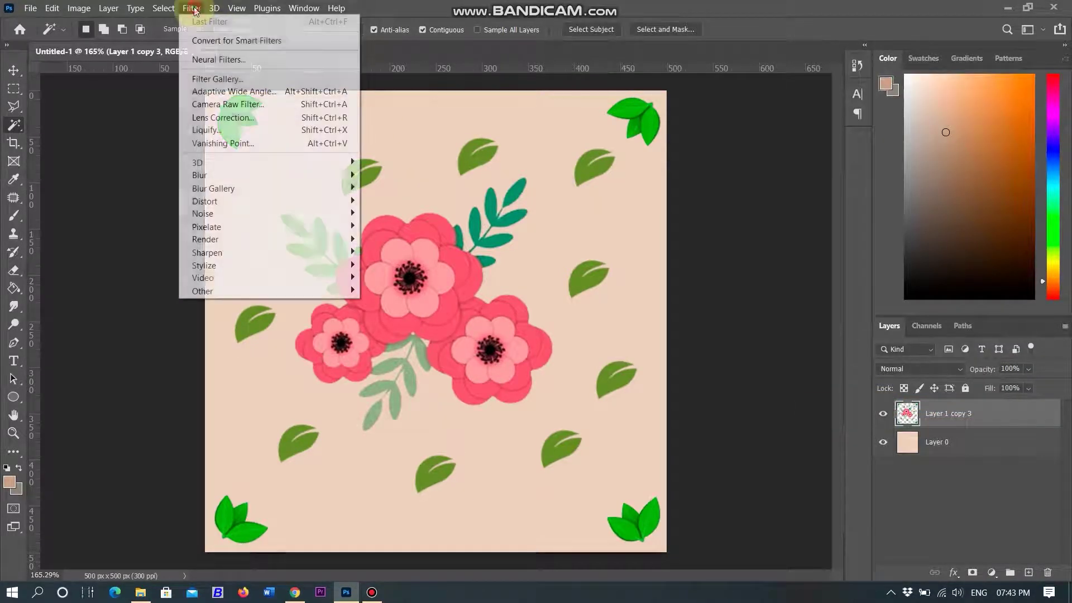
mouse_move(266, 294)
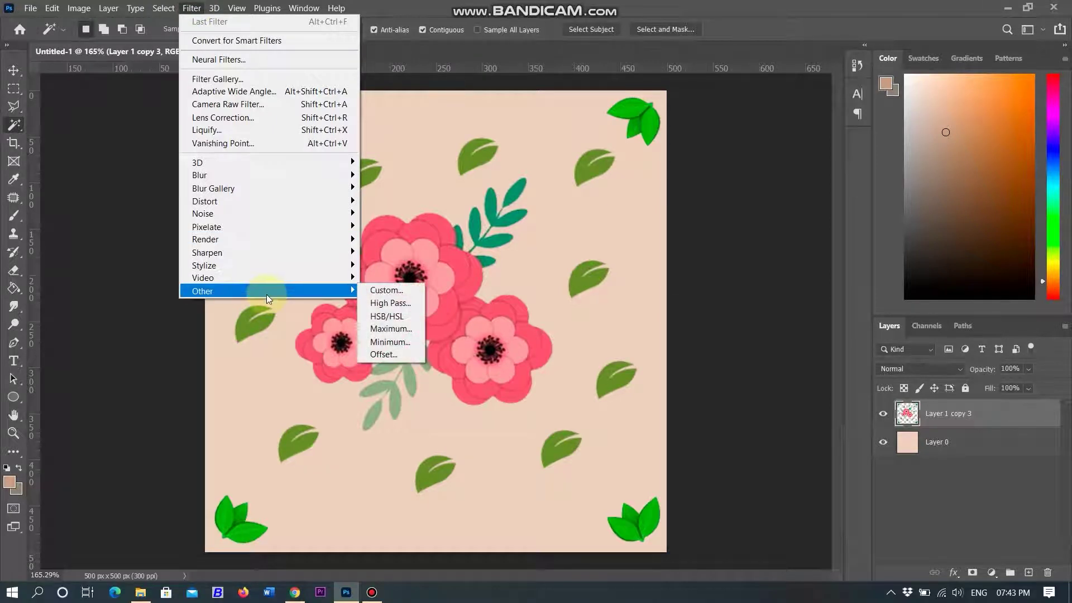
left_click(390, 355)
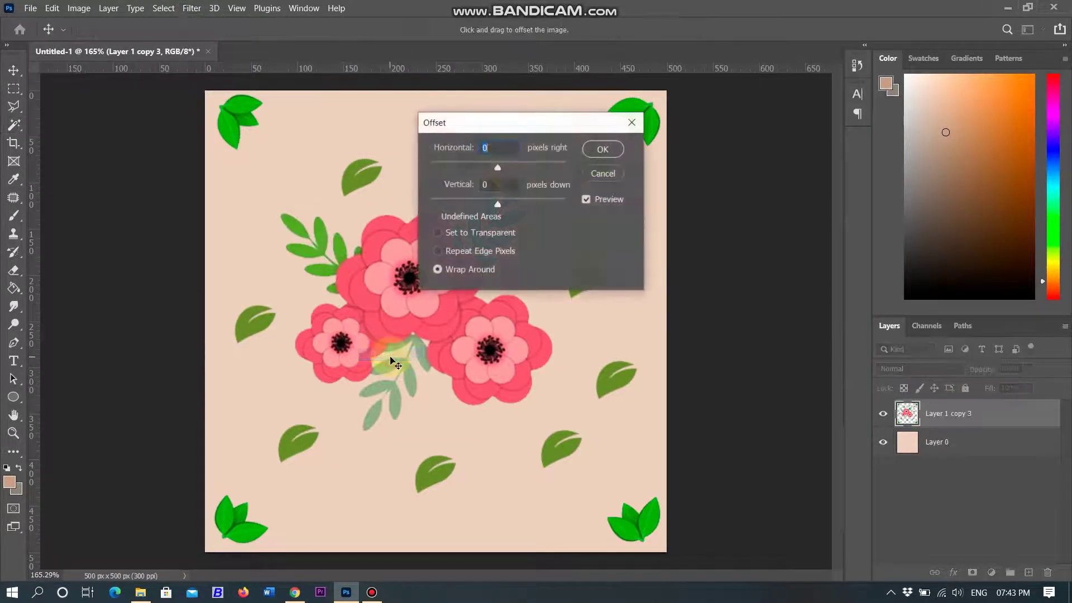
left_click(488, 166)
left_click_drag(488, 166, 480, 166)
left_click_drag(491, 206, 480, 207)
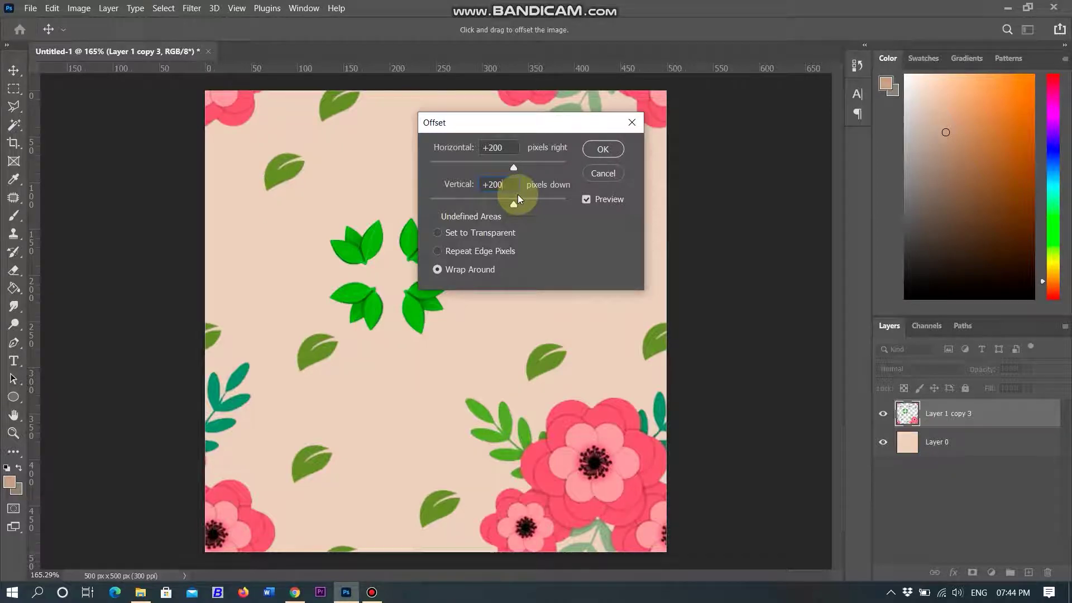
left_click(606, 150)
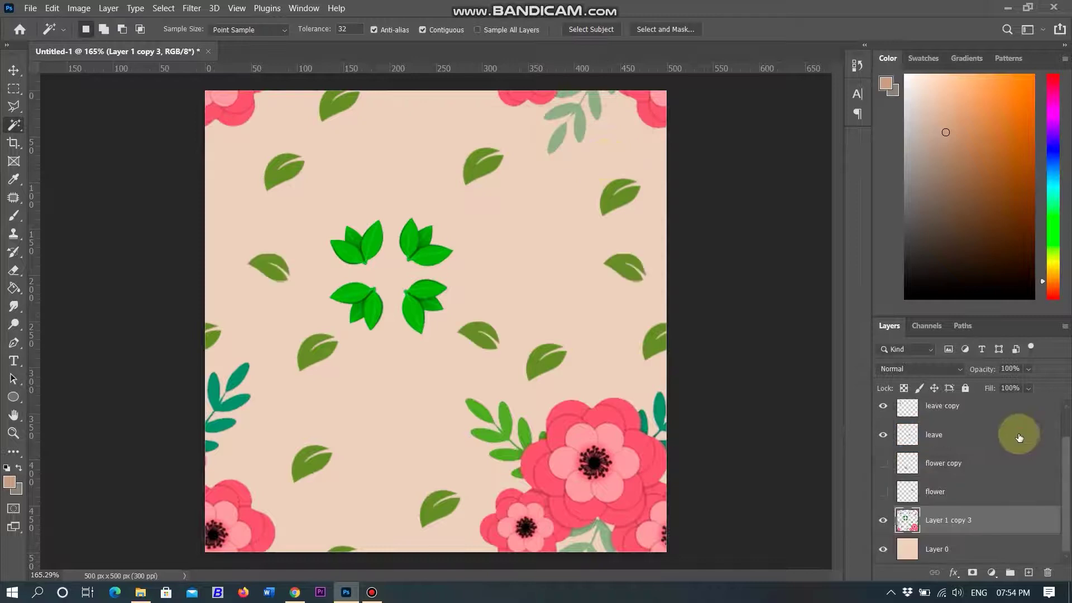
Place flower_1.png into the tile, scaled to about 47%, right of centre.
left_click(1017, 433)
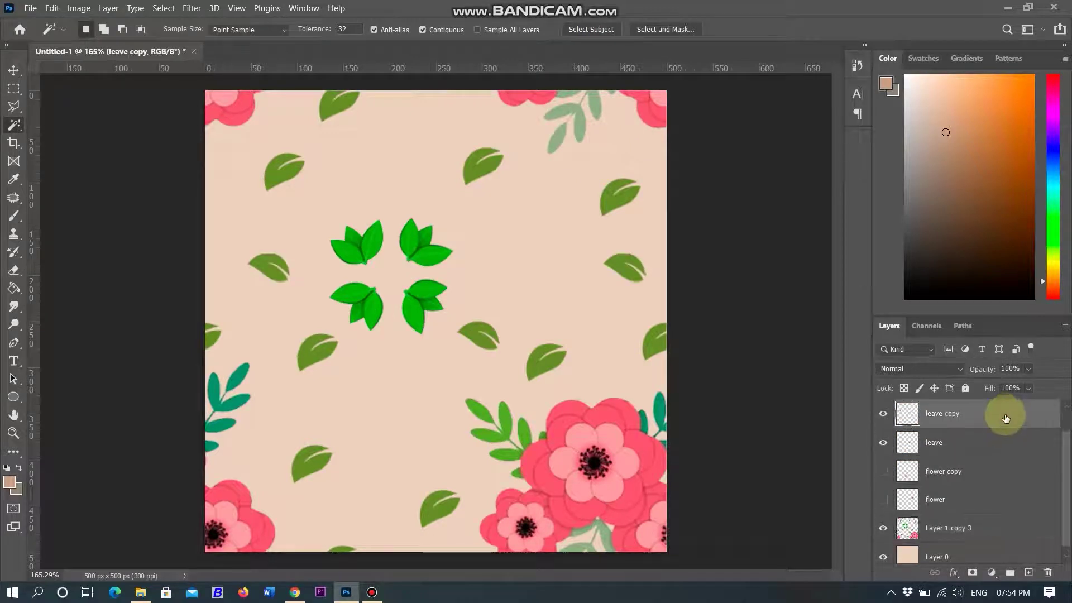
left_click(140, 592)
left_click_drag(913, 239, 473, 498)
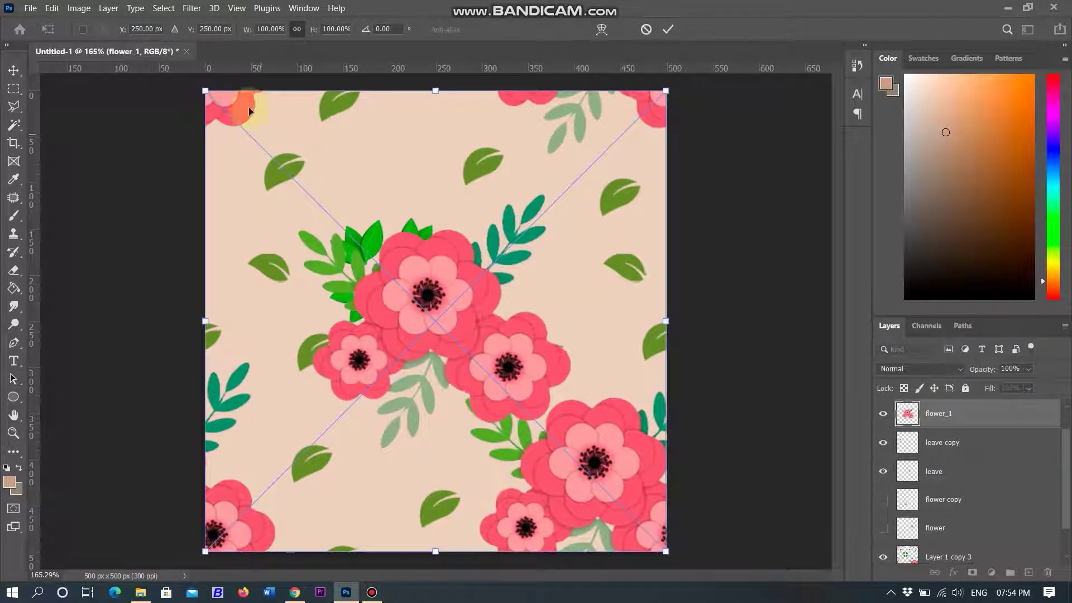
left_click_drag(197, 89, 419, 307)
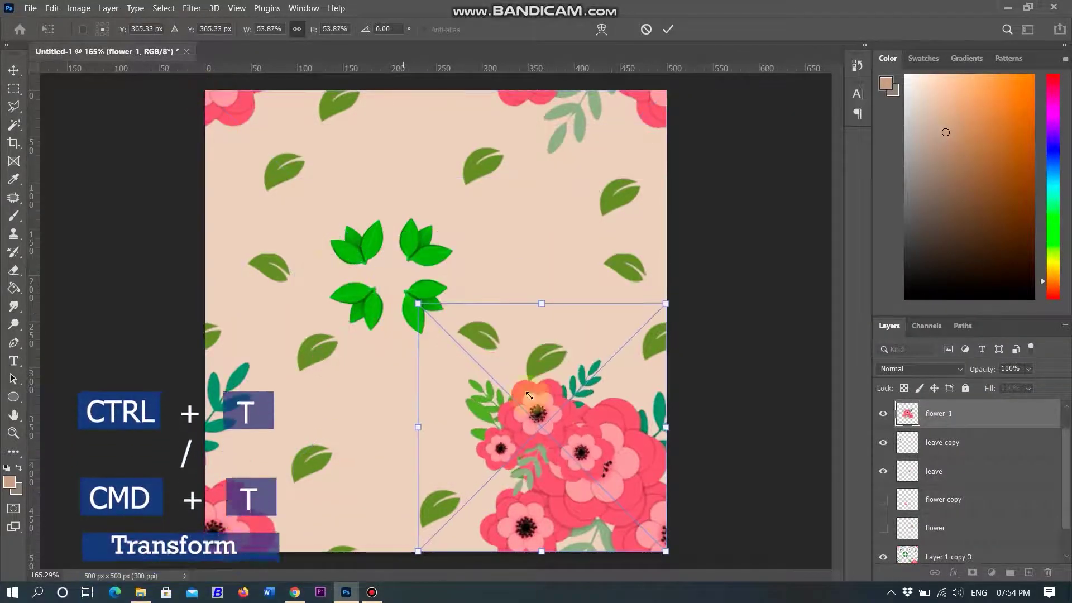
left_click_drag(536, 301, 535, 259)
left_click_drag(397, 130, 429, 161)
left_click_drag(534, 287, 519, 271)
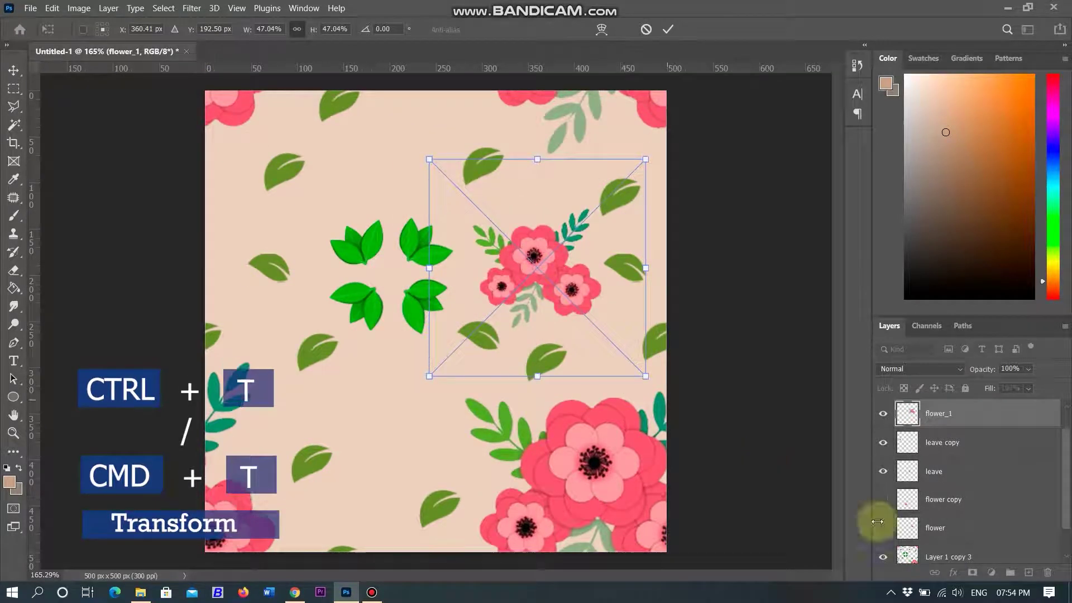
key("Return")
Duplicate the flower cluster, moving copies to the lower left and the top edge.
key("ctrl+j")
key("w")
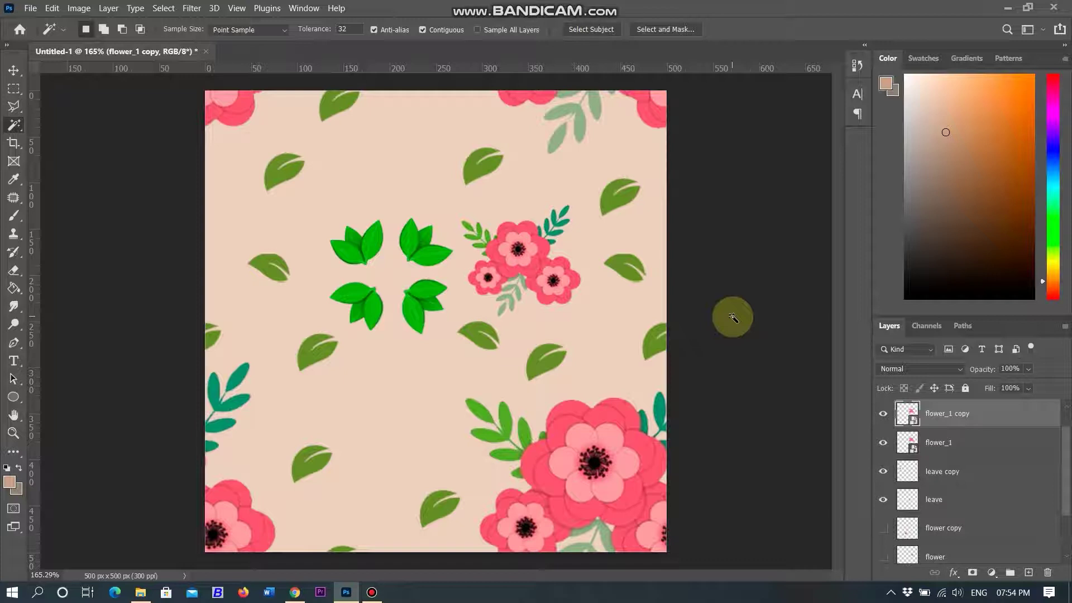
key("ctrl+t")
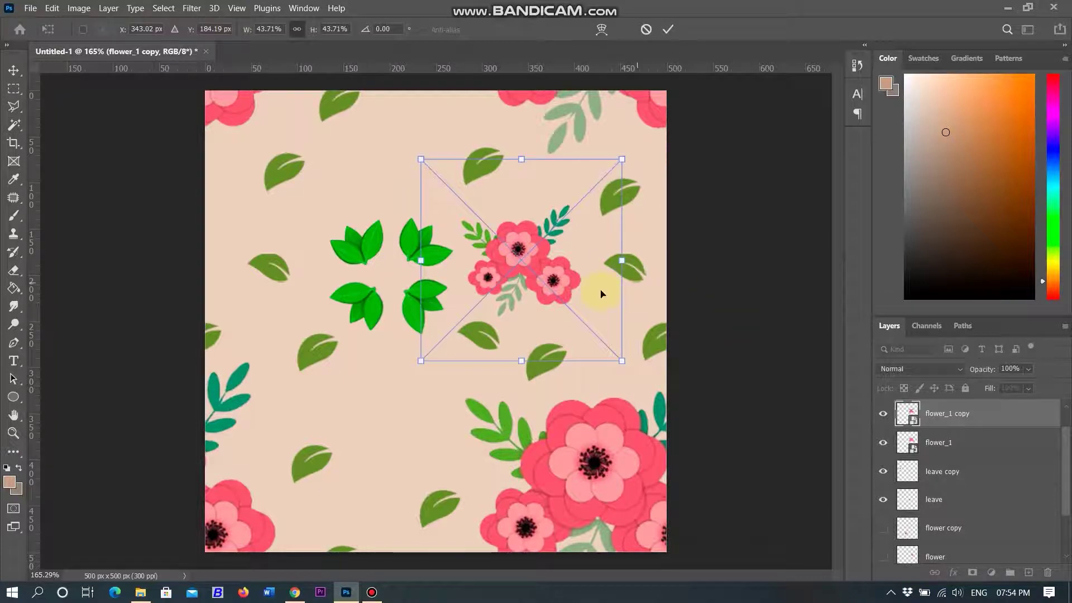
left_click_drag(544, 271, 412, 426)
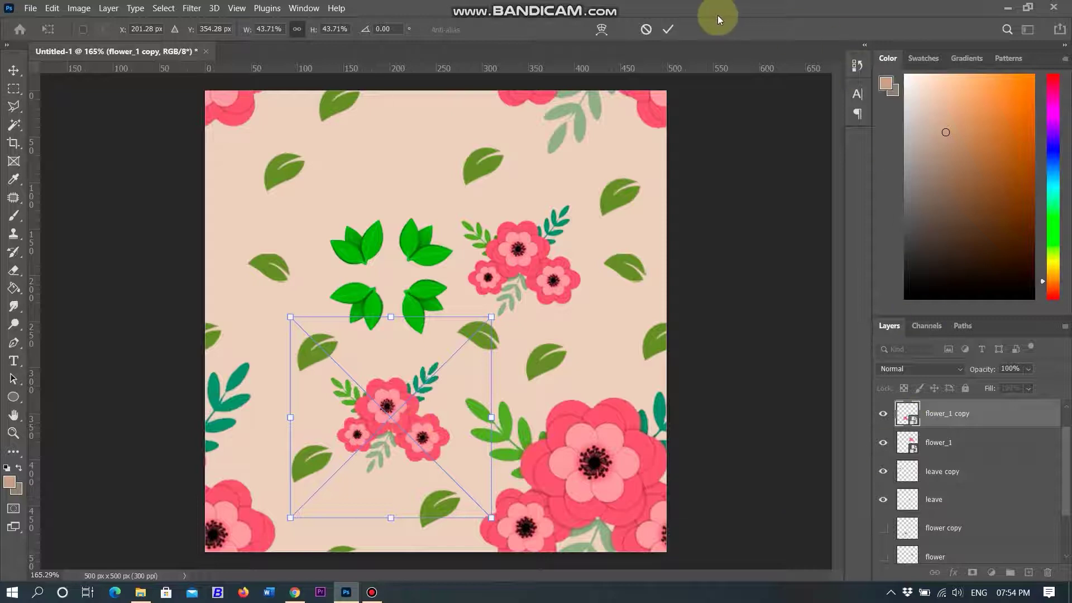
left_click(668, 29)
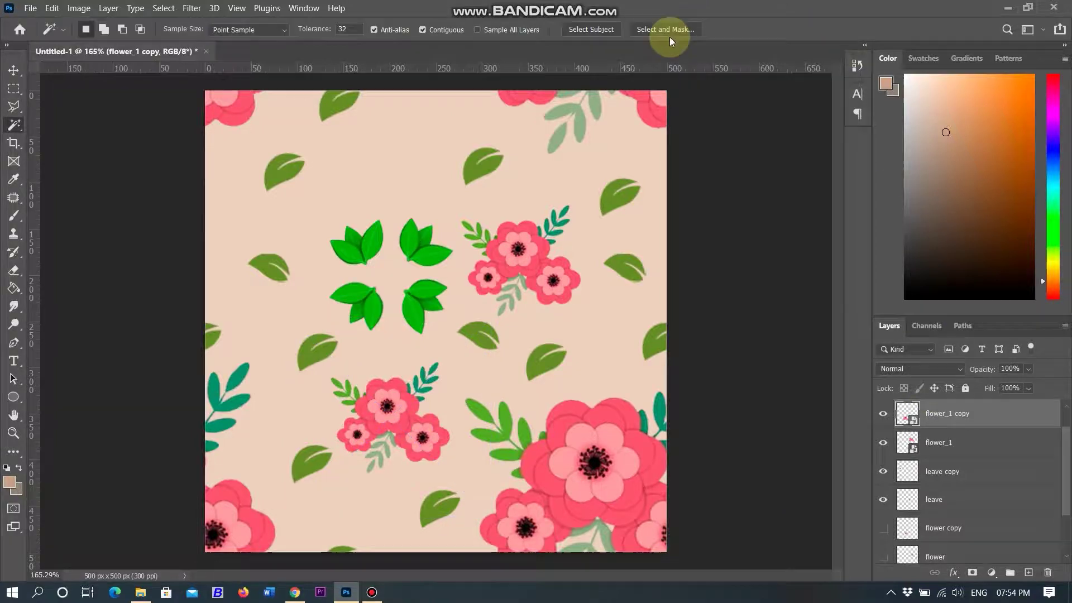
key("ctrl+t")
left_click_drag(417, 380, 407, 156)
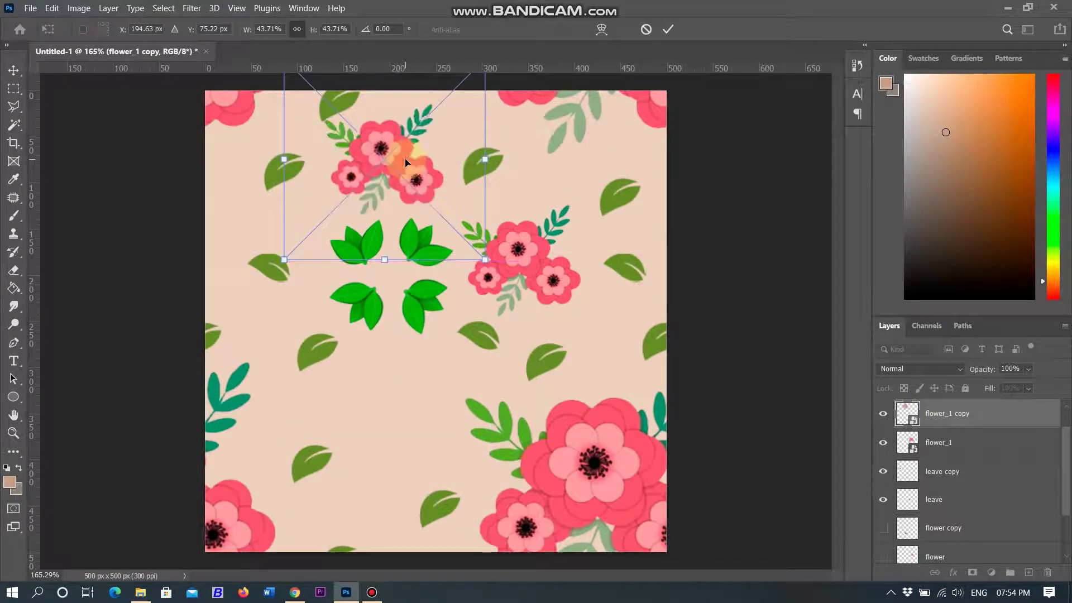
key("Return")
key("w")
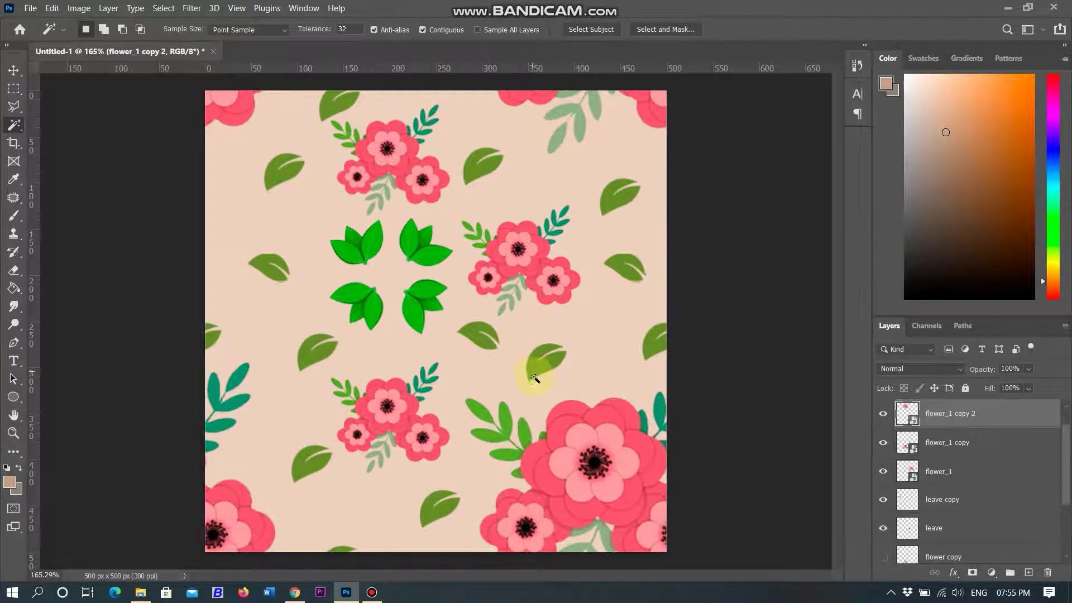
Merge the remaining artwork layers, including flower_1 copy 2, into one layer.
scroll(1064, 511, "down", 2)
left_click(983, 445, "shift")
scroll(1026, 544, "down", 1)
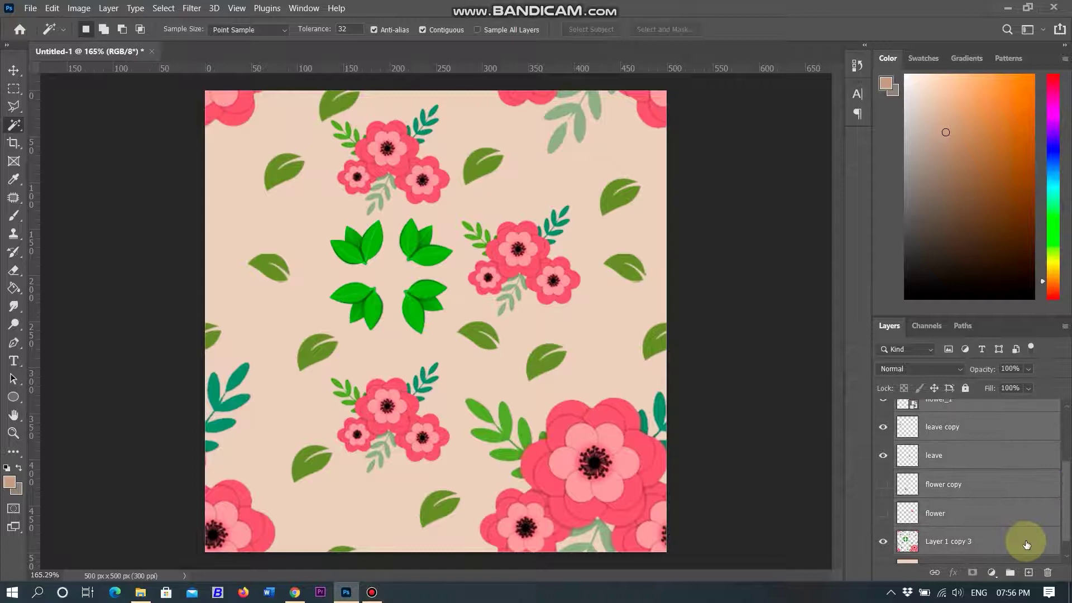
right_click(1026, 544)
left_click(849, 410)
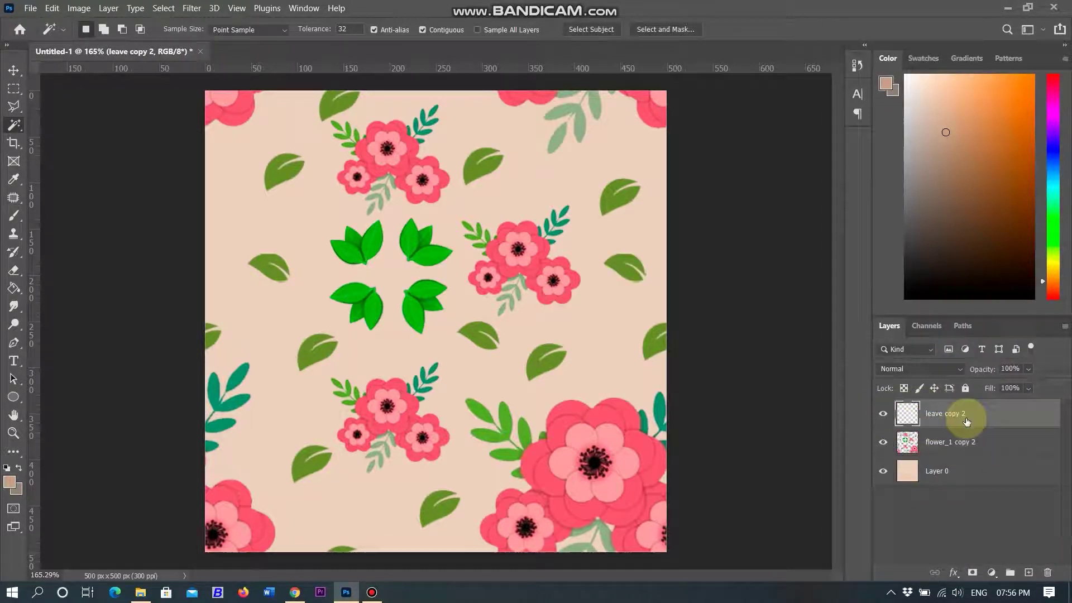
left_click(970, 443, "shift")
right_click(970, 443)
left_click(826, 407)
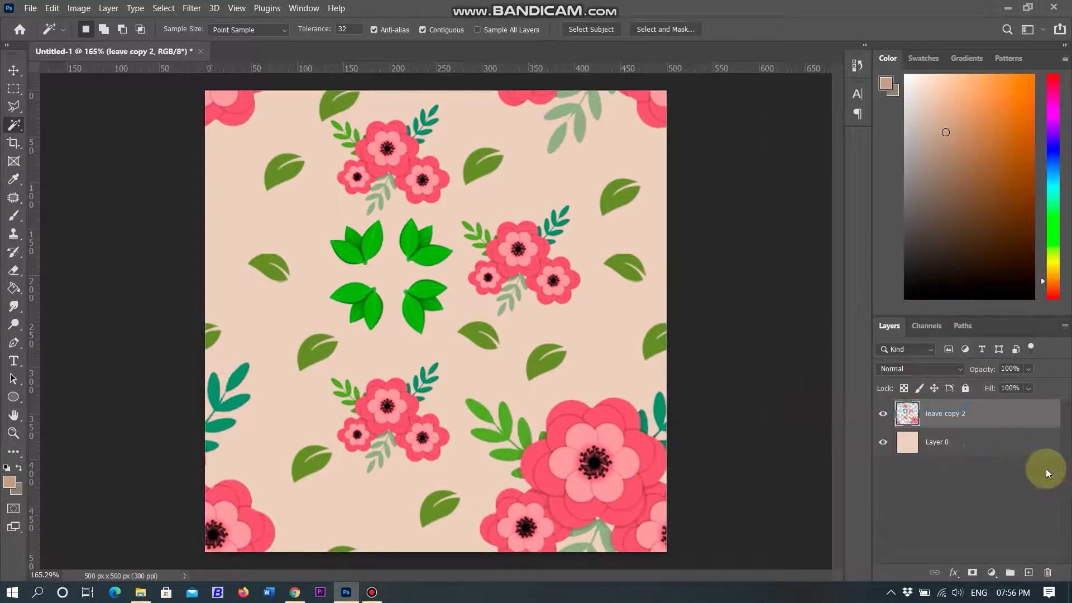
Define the merged tile as a pattern named flowers_vector.
left_click(53, 6)
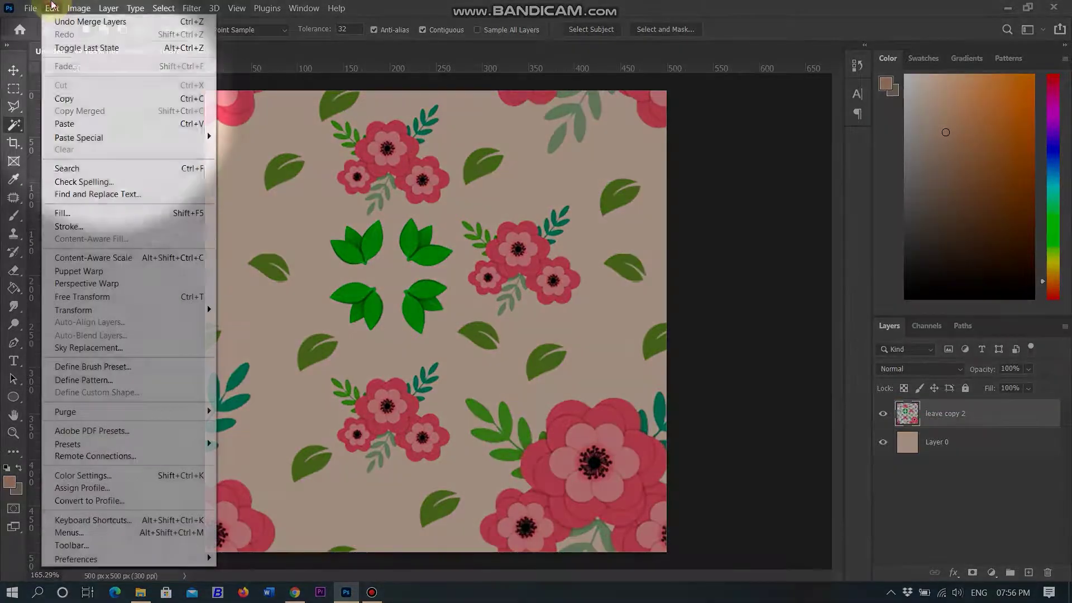
left_click(146, 379)
type("flowers_vector")
key("Return")
Start a new document and set its width to 1200 px.
left_click(30, 8)
left_click(34, 18)
type("51")
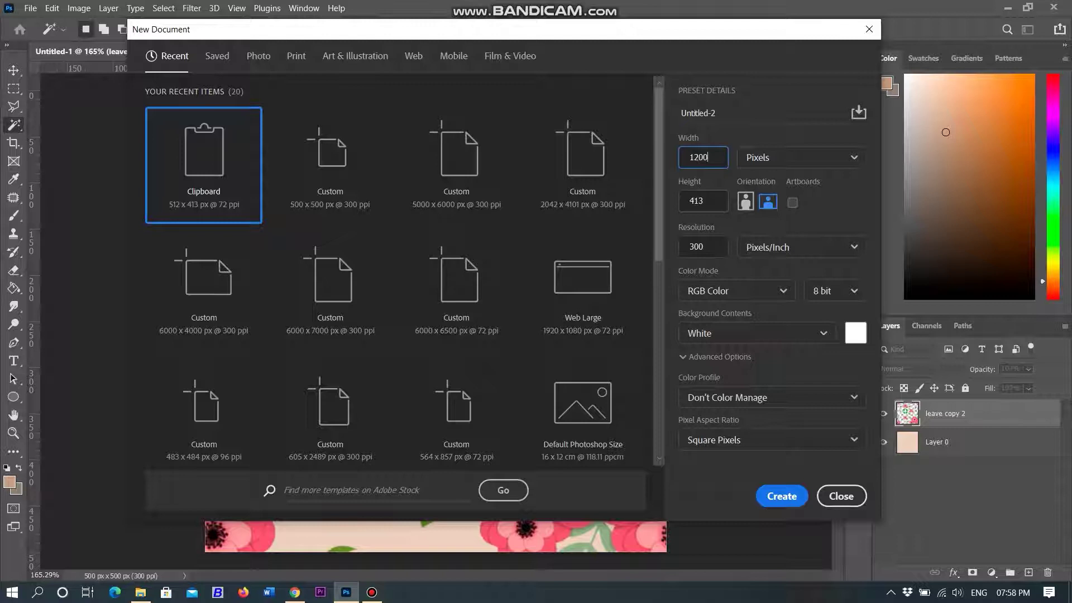
Set the new document's height to 1200 px and create it.
left_click(720, 202)
type("1200")
key("Return")
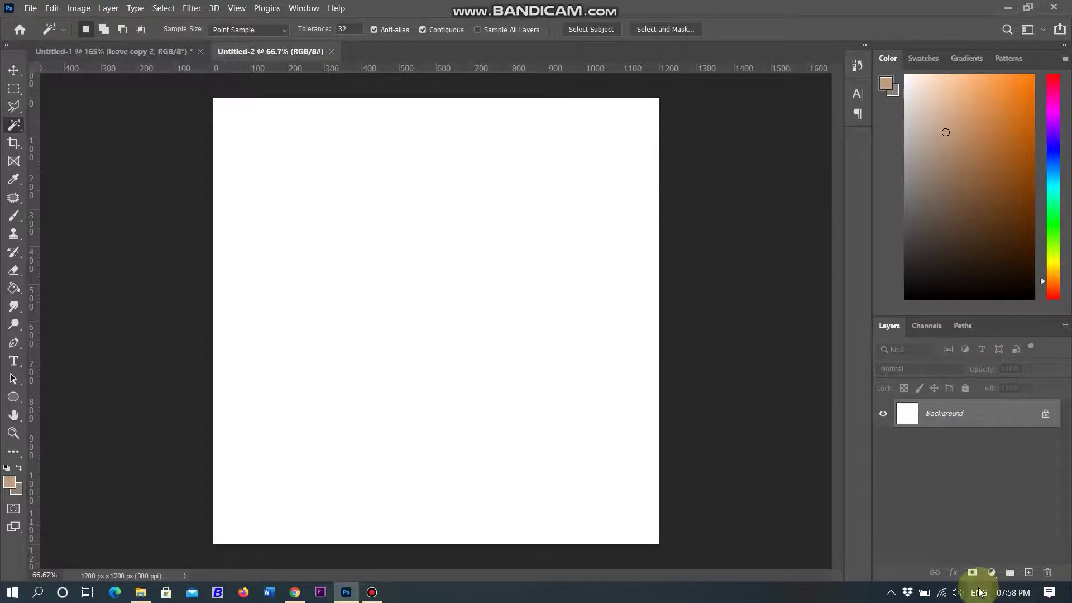
Add a Pattern Fill layer using the flowers_vector pattern.
left_click(992, 573)
left_click(996, 360)
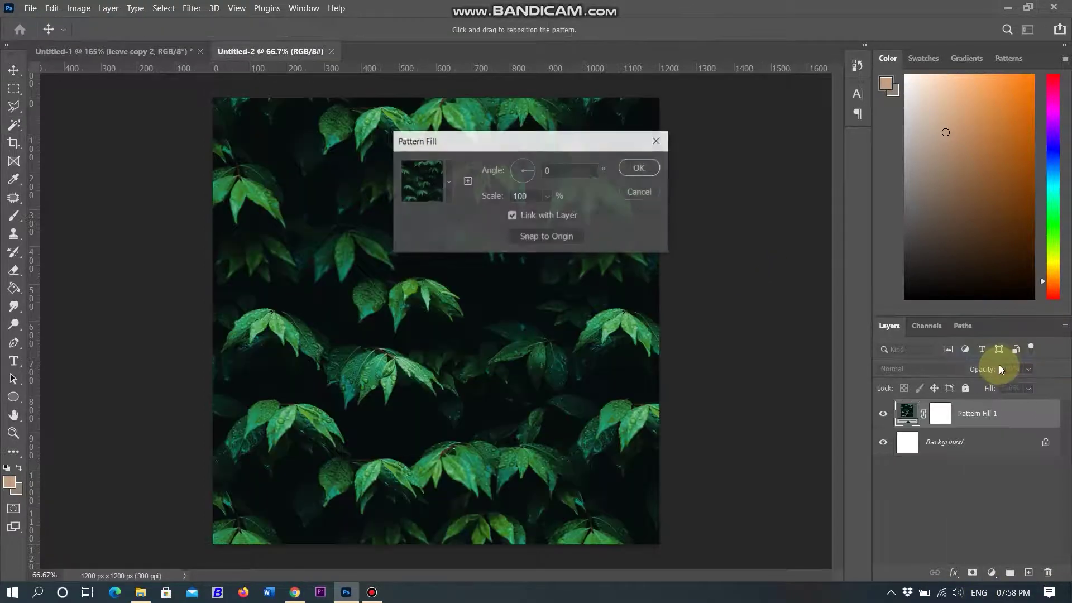
left_click(451, 180)
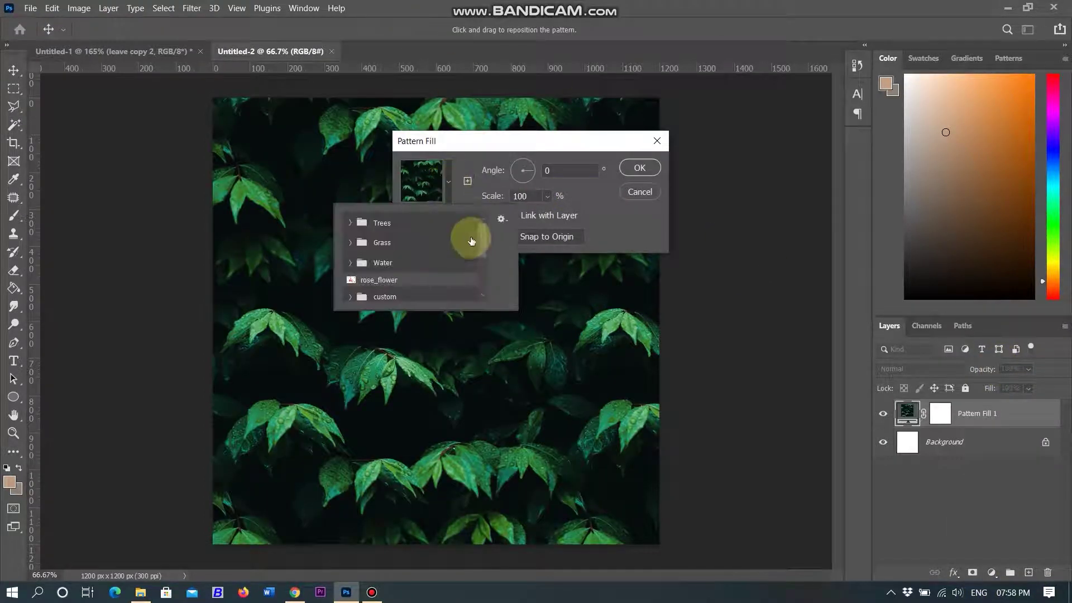
scroll(481, 243, "down", 1)
left_click(404, 295)
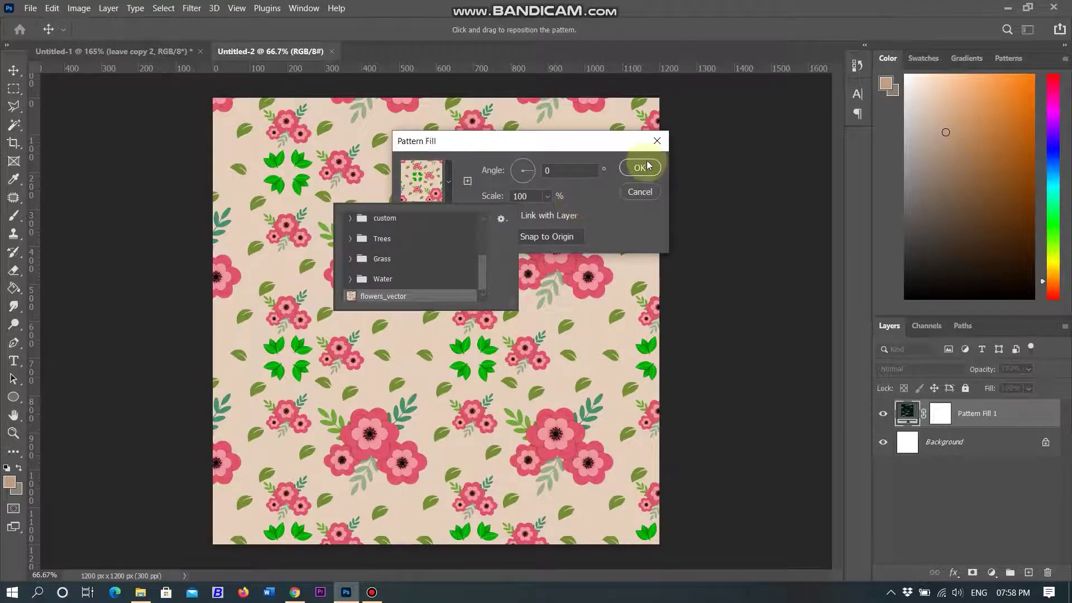
left_click(586, 268)
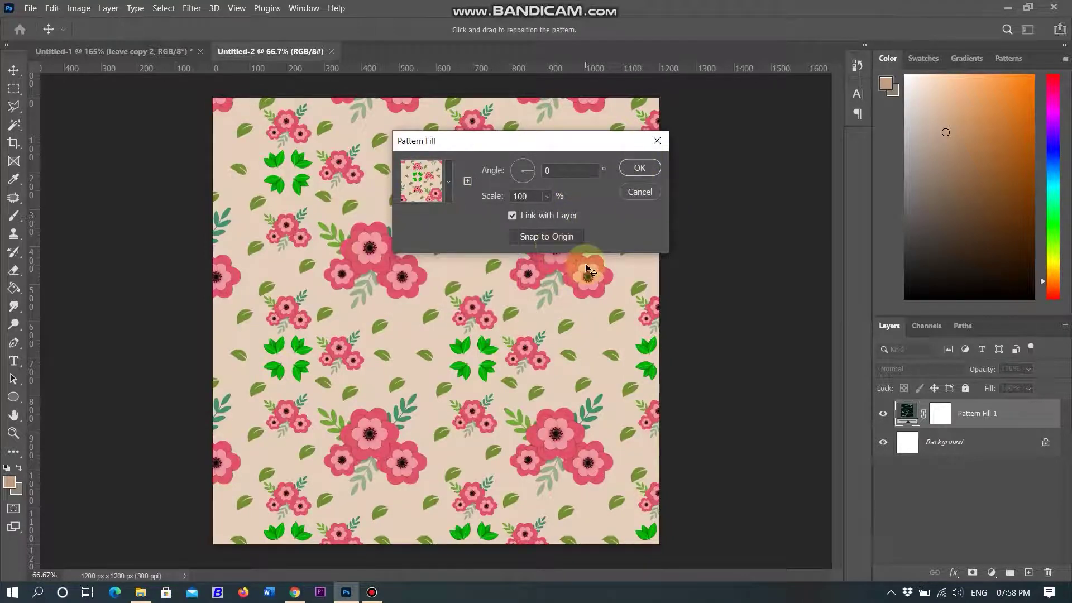
left_click(640, 169)
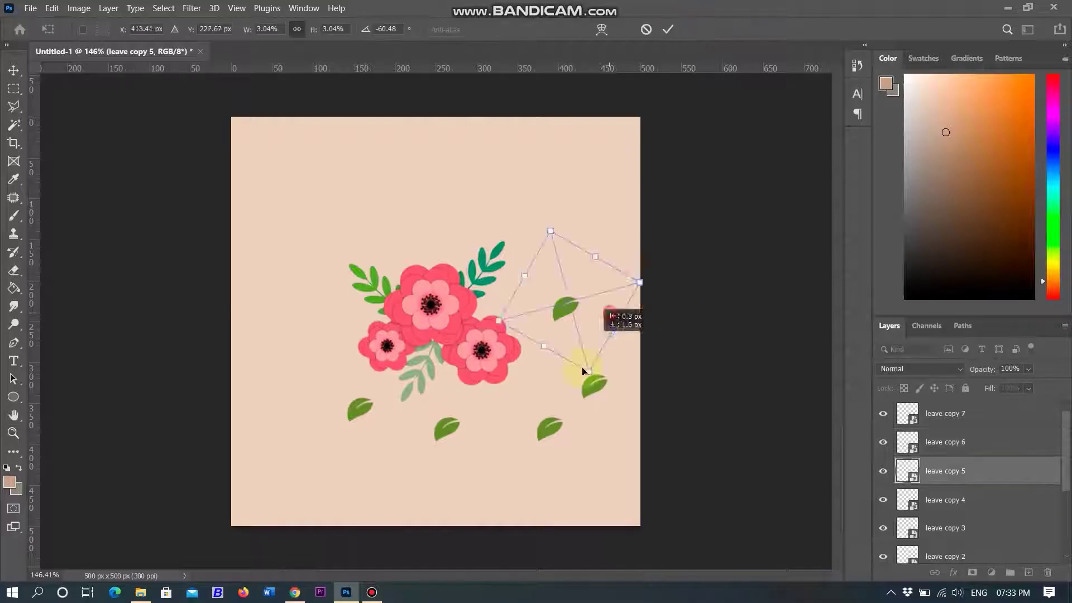
Reposition leaves on the tile, moving leave copy 3 into place.
left_click_drag(581, 364, 423, 228)
left_click_drag(335, 346, 318, 357)
left_click(948, 528)
left_click_drag(359, 409, 555, 227)
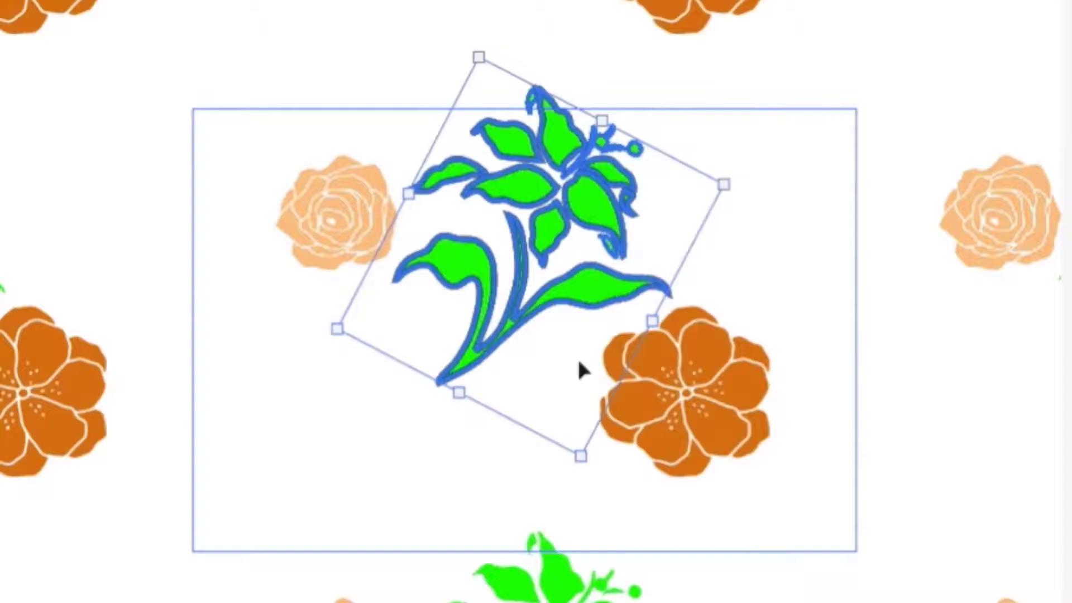
Shrink and rotate the flower, shifting it toward the tile's upper right.
left_click_drag(577, 366, 567, 334)
left_click_drag(567, 162, 632, 126)
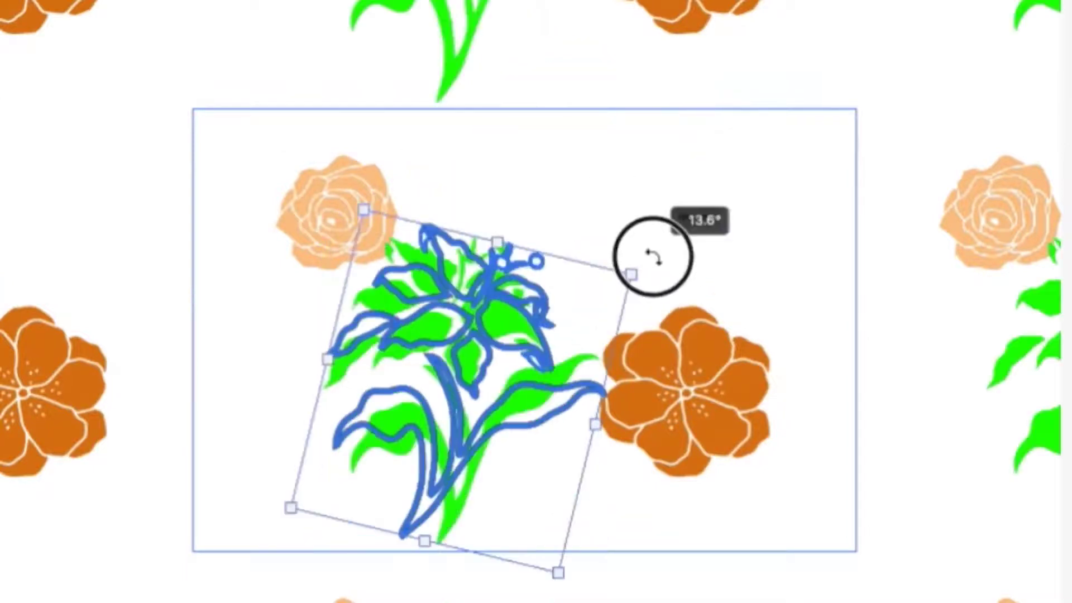
left_click_drag(653, 249, 586, 203)
left_click_drag(581, 456, 567, 335)
left_click_drag(567, 163, 637, 137)
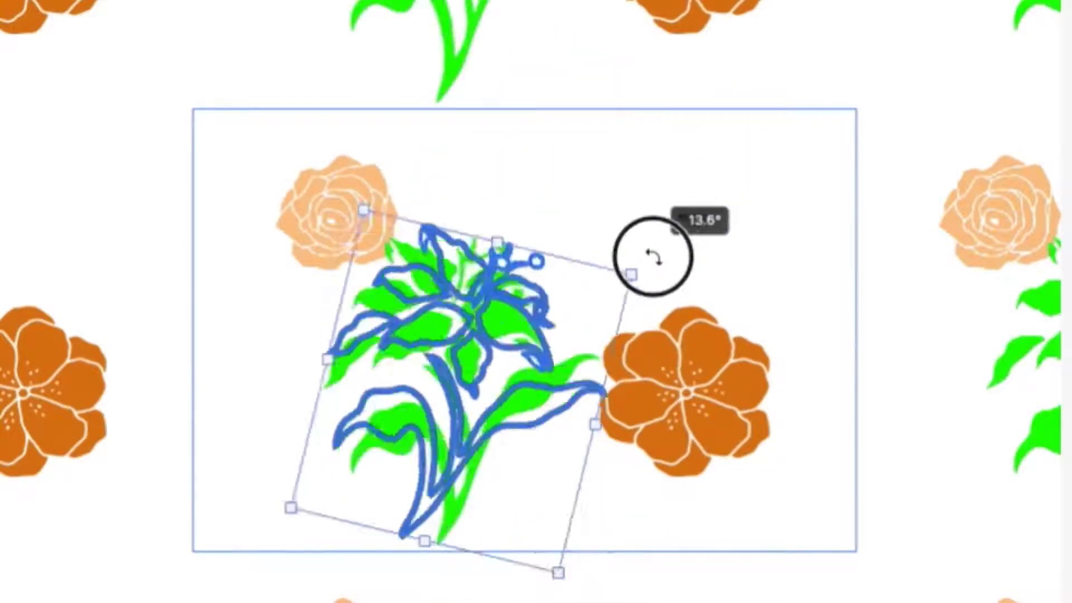
left_click_drag(651, 251, 613, 343)
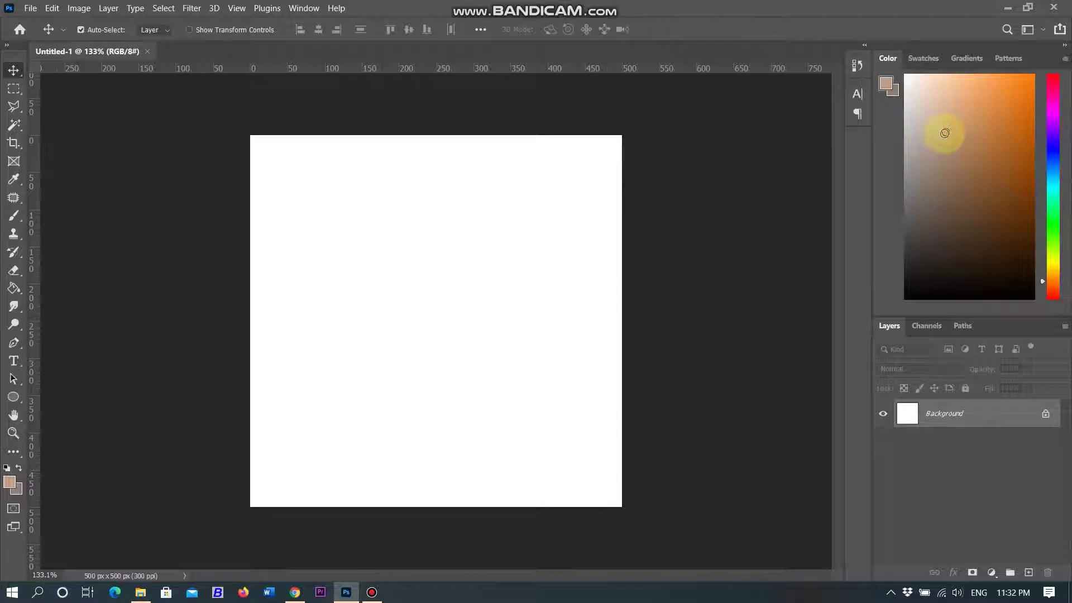
Fill the canvas with a light tan peach foreground colour.
left_click(944, 117)
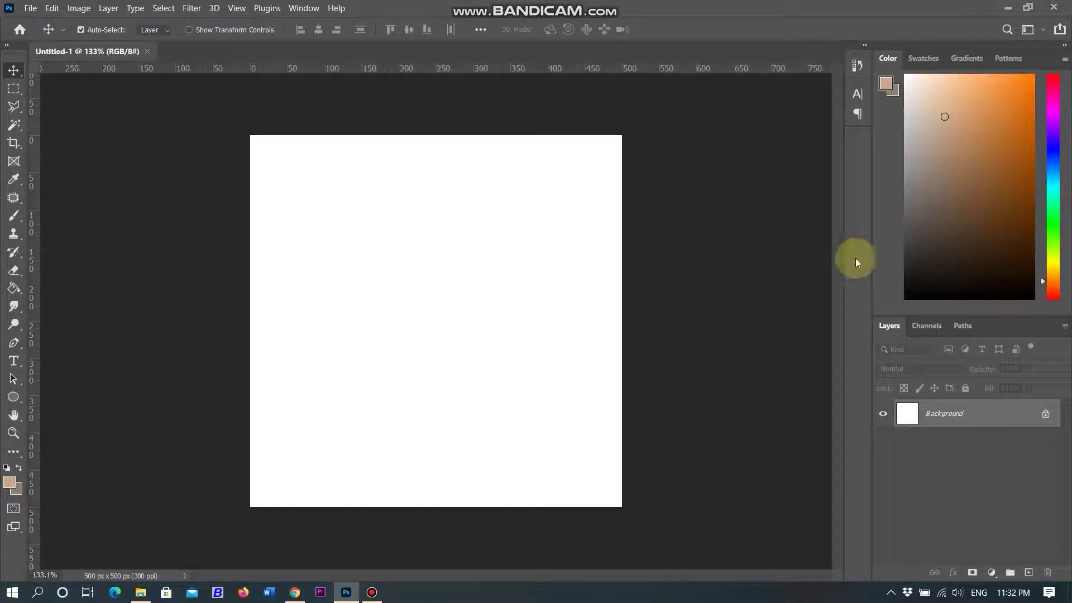
left_click(9, 483)
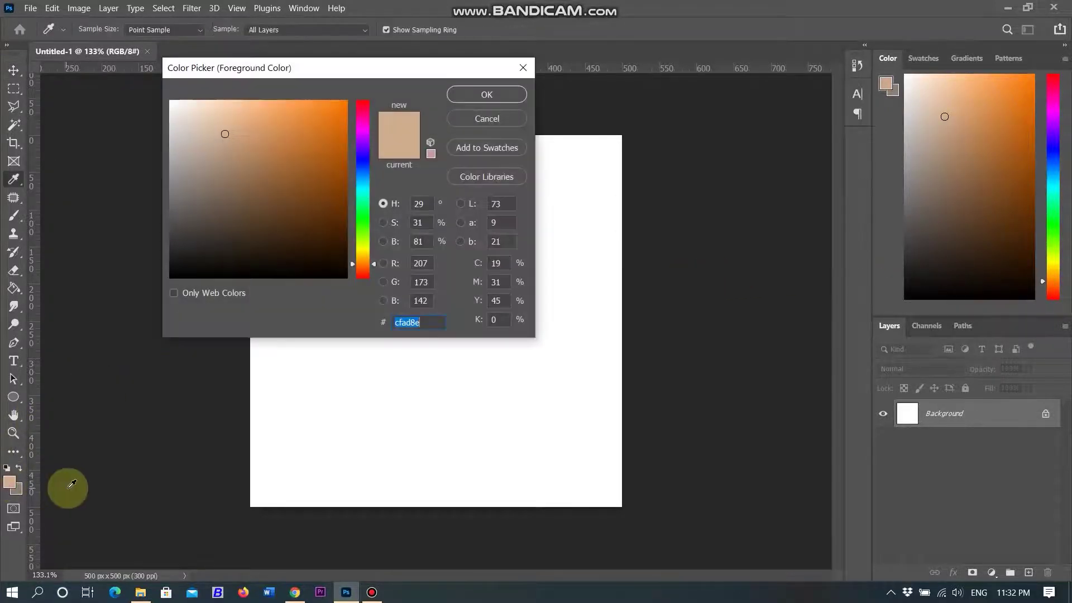
left_click(502, 97)
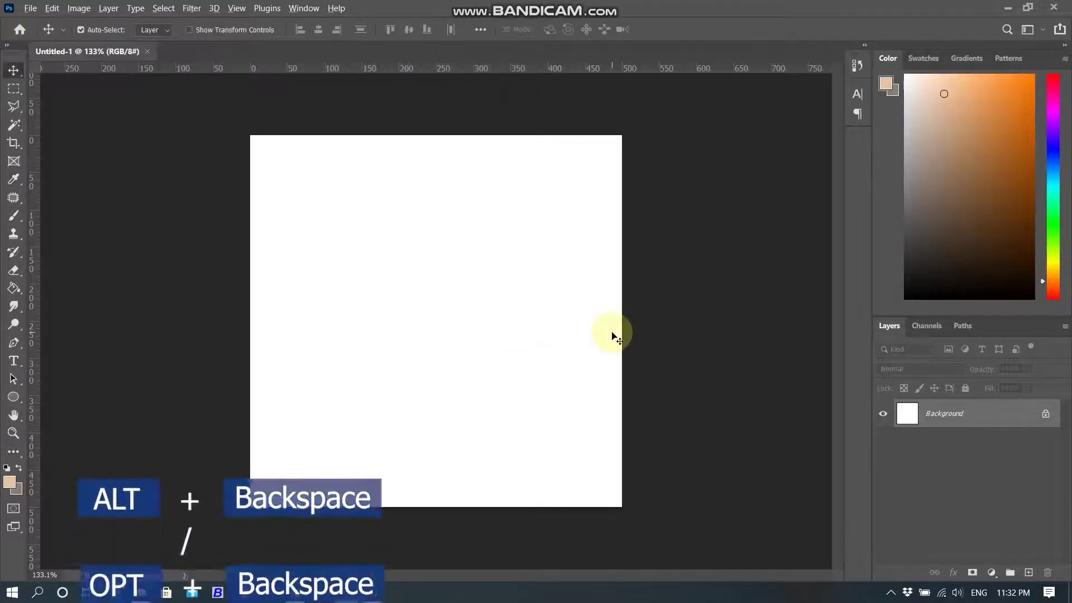
key("alt+BackSpace")
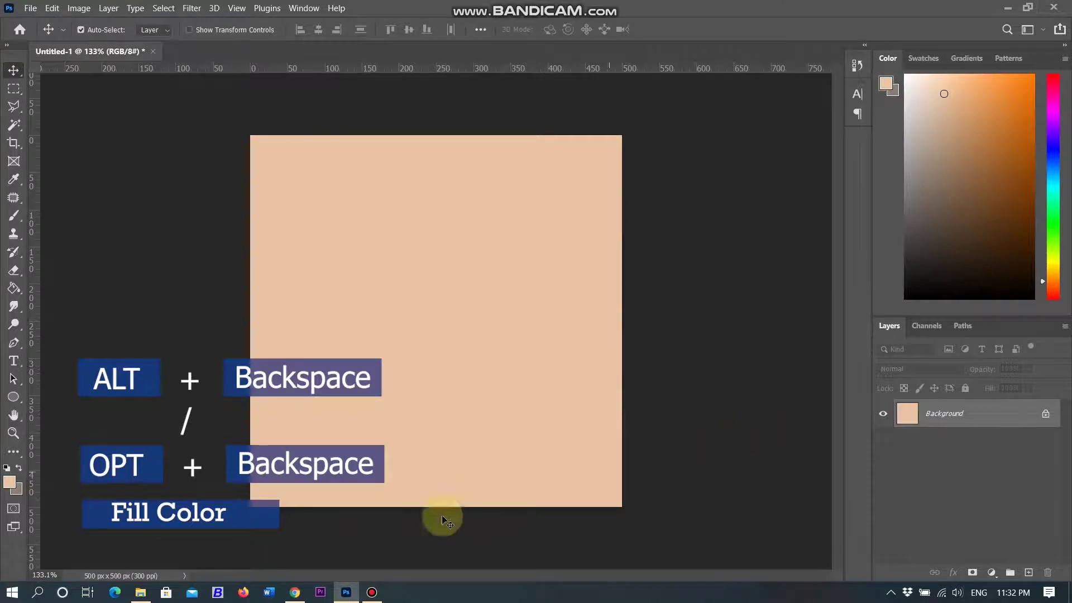
Place flower_1.png on the canvas, shrunk and moved toward the centre.
key("alt+Tab")
left_click_drag(440, 329, 406, 393)
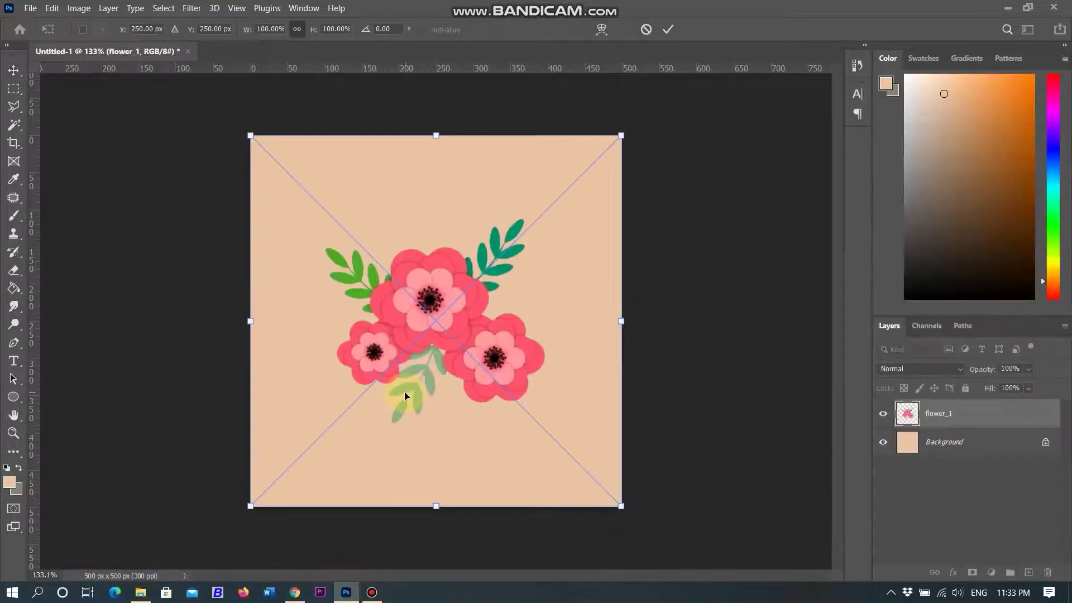
left_click_drag(620, 506, 531, 423)
left_click_drag(352, 257, 400, 301)
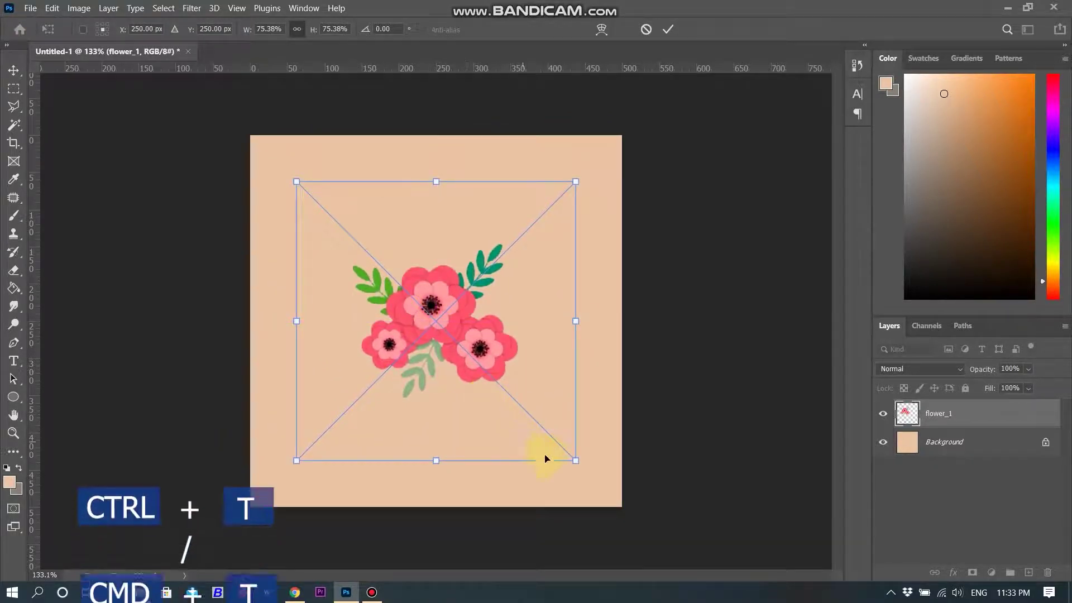
Shrink and centre the flower cluster, then drag leave.png from the patterns folder onto the tile.
left_click_drag(575, 461, 560, 446)
left_click_drag(378, 270, 398, 291)
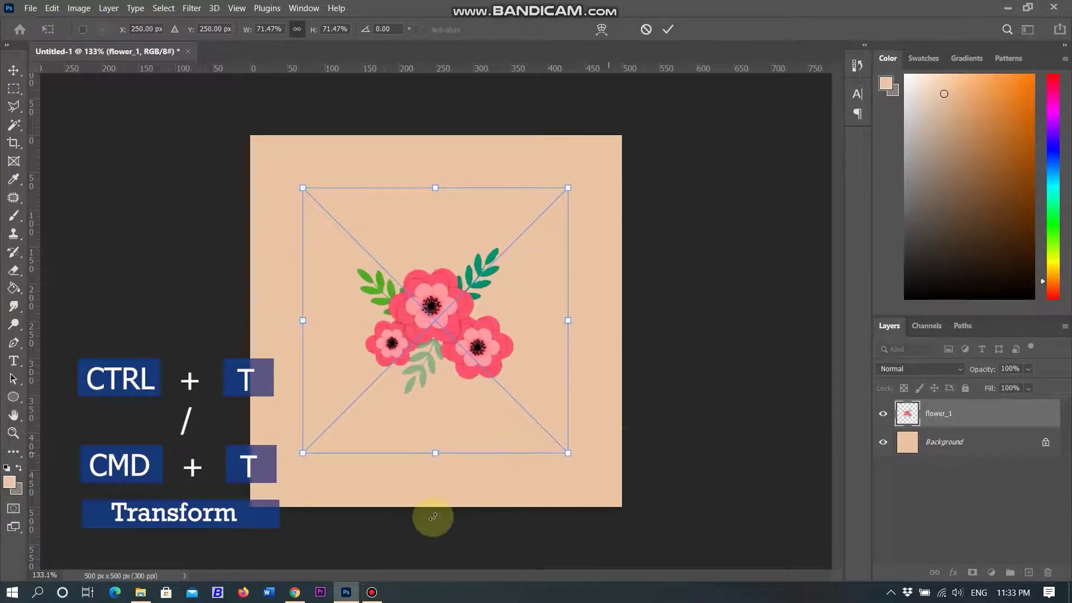
mouse_move(297, 596)
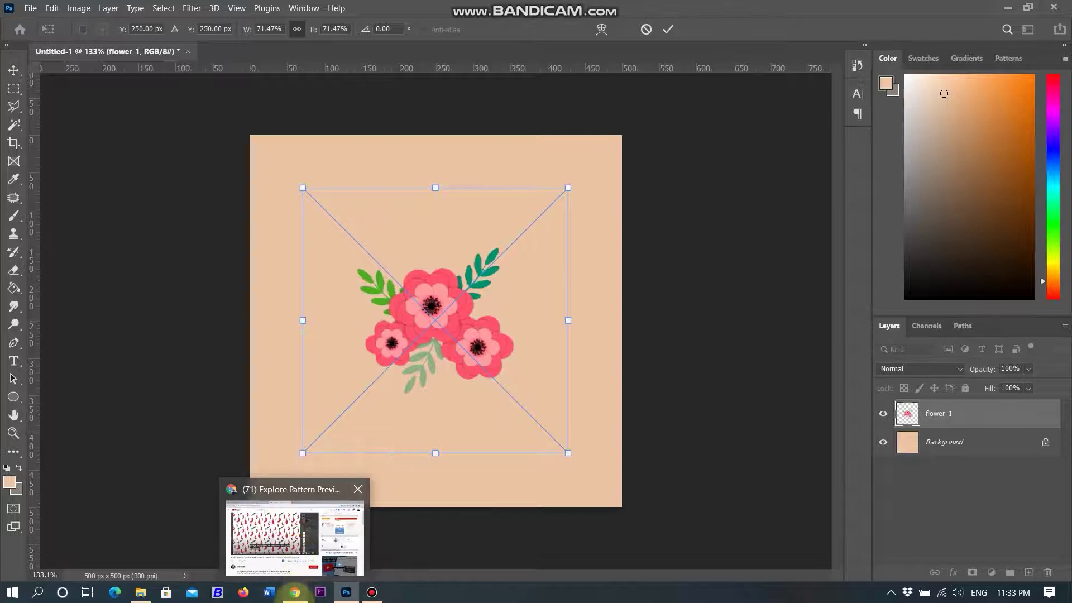
left_click(140, 591)
left_click_drag(933, 481, 525, 216)
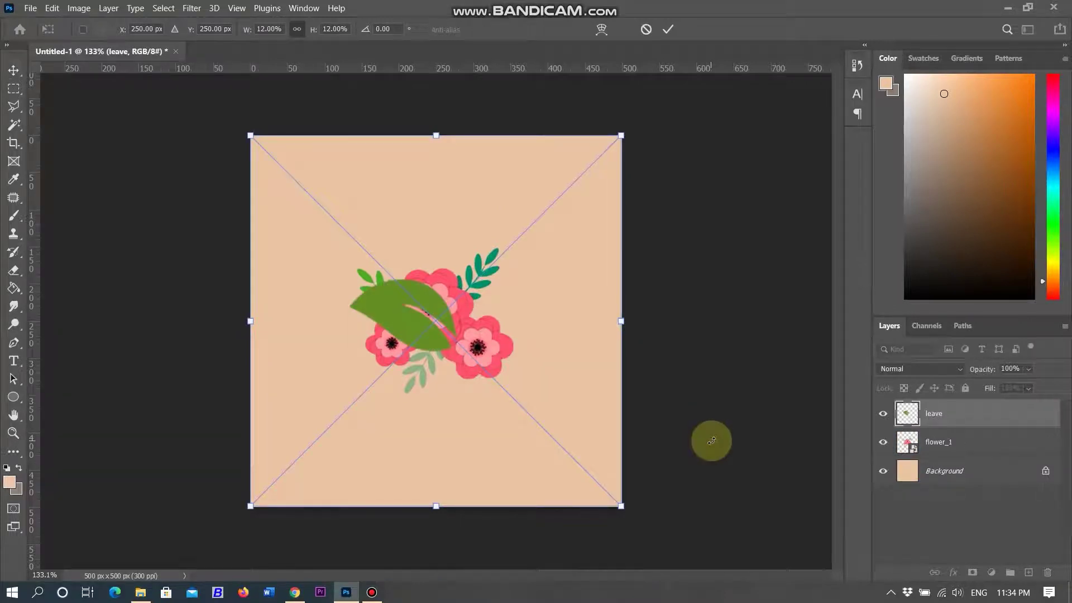
Commit leave.png, duplicate it several times, and shrink the top copy to a small leaf.
left_click(669, 31)
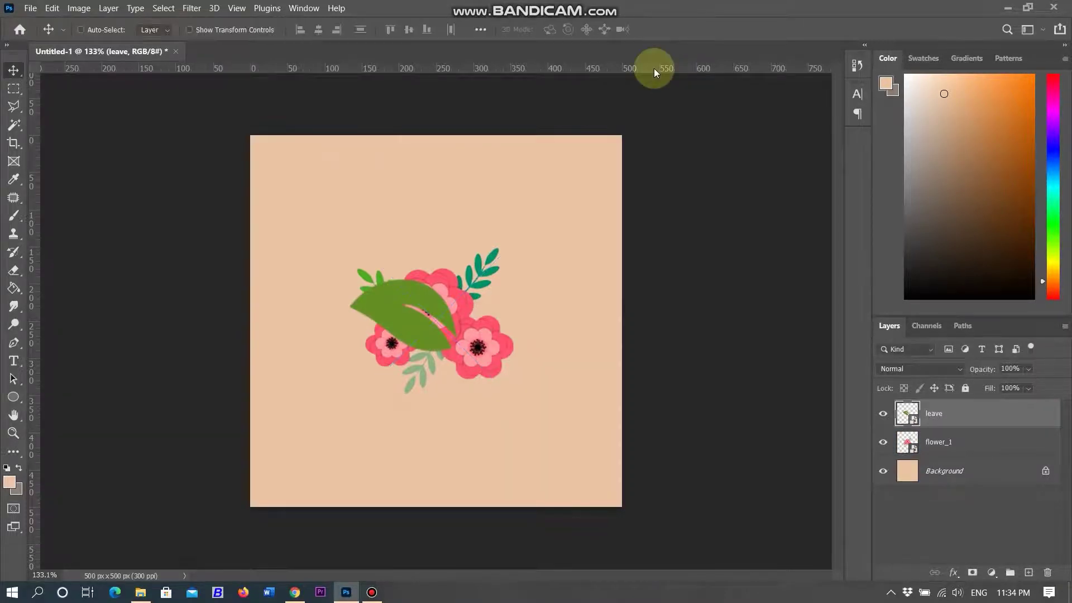
key("ctrl+j")
key("ctrl+j")
key("ctrl+j")
key("ctrl+j")
key("ctrl+j")
key("ctrl+t")
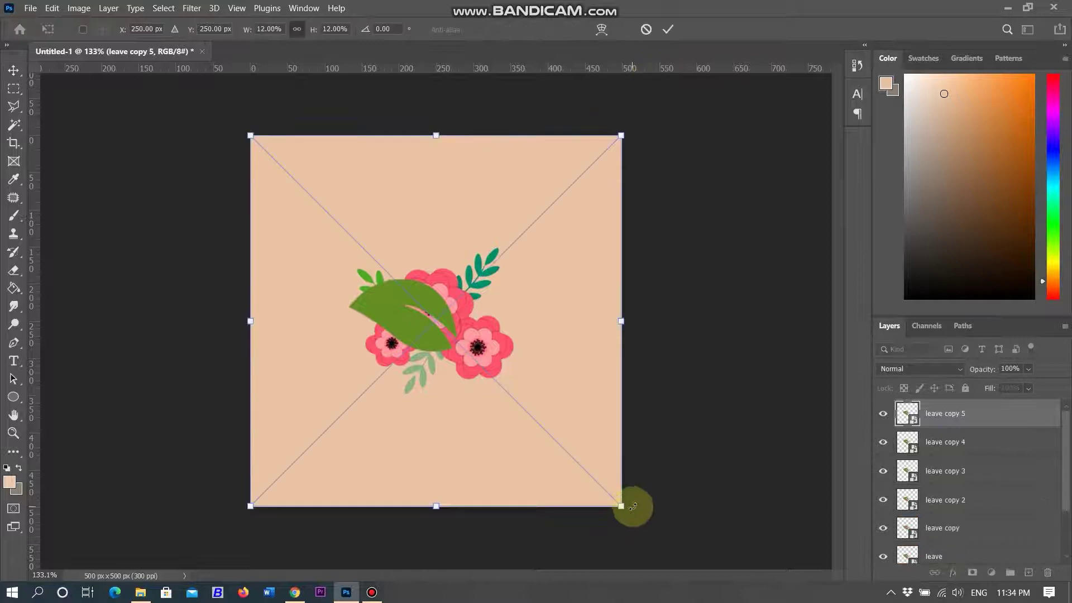
left_click_drag(621, 506, 424, 378)
left_click(664, 32)
Shrink leave copy 4 and leave copy 3 to small leaves, one near the tile top.
left_click(988, 441)
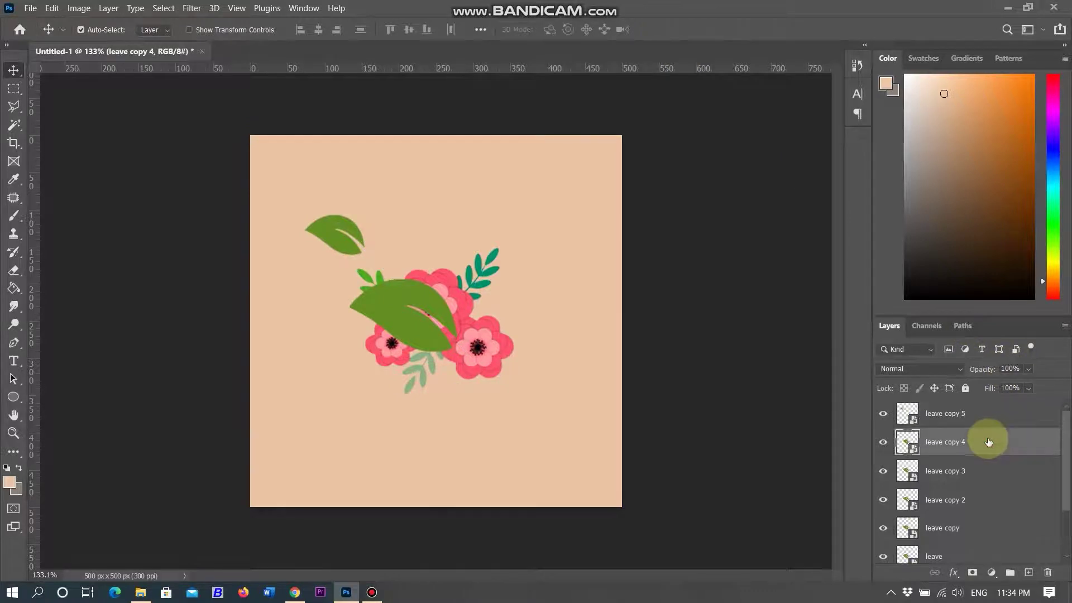
key("ctrl+t")
left_click_drag(621, 506, 454, 343)
left_click(668, 29)
left_click_drag(363, 224, 455, 187)
left_click(964, 471)
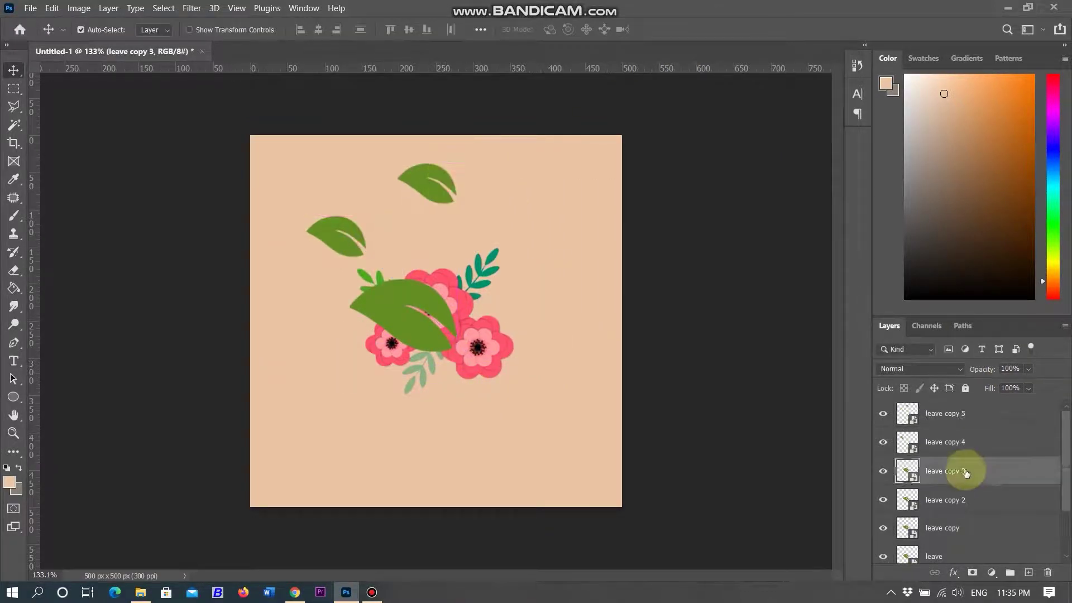
key("ctrl+t")
left_click_drag(621, 507, 627, 354)
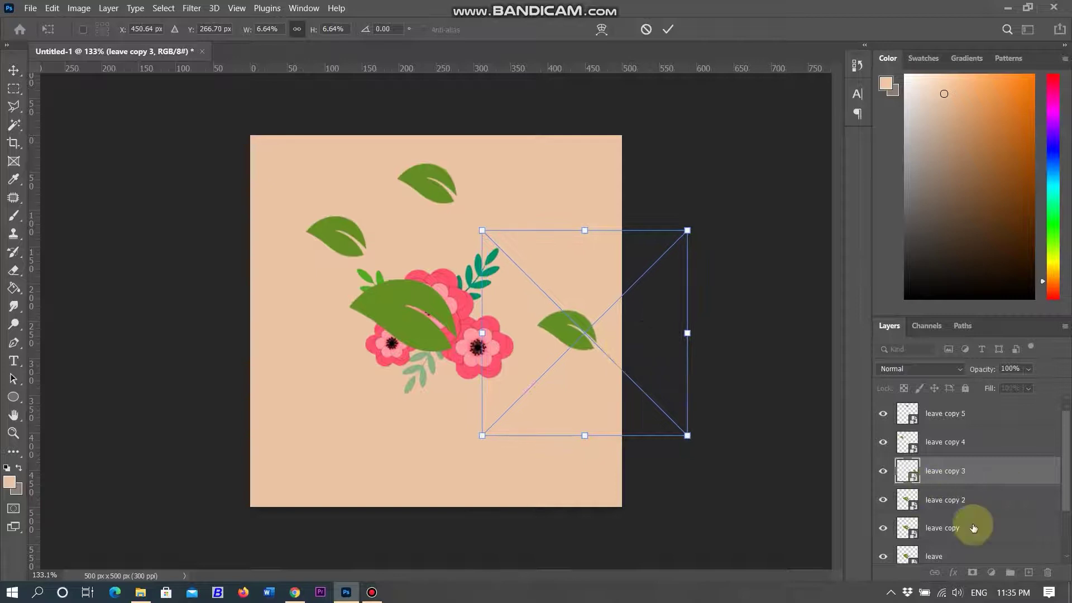
left_click(667, 29)
Shrink leave copy 2 and move it to the tile's upper right.
left_click(968, 500)
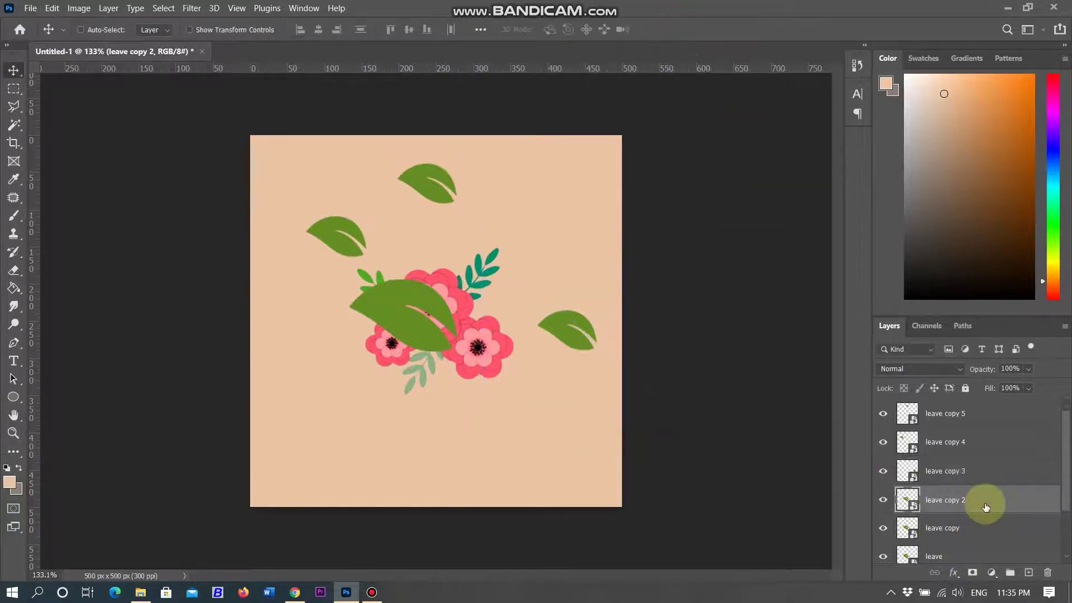
key("ctrl+t")
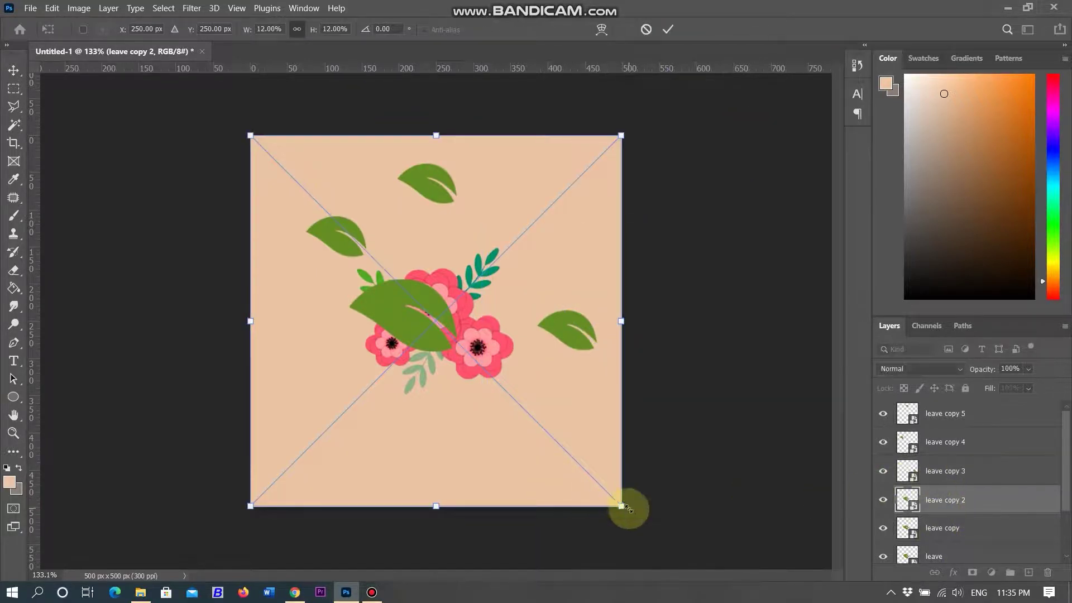
left_click_drag(624, 508, 437, 370)
left_click_drag(381, 235, 596, 234)
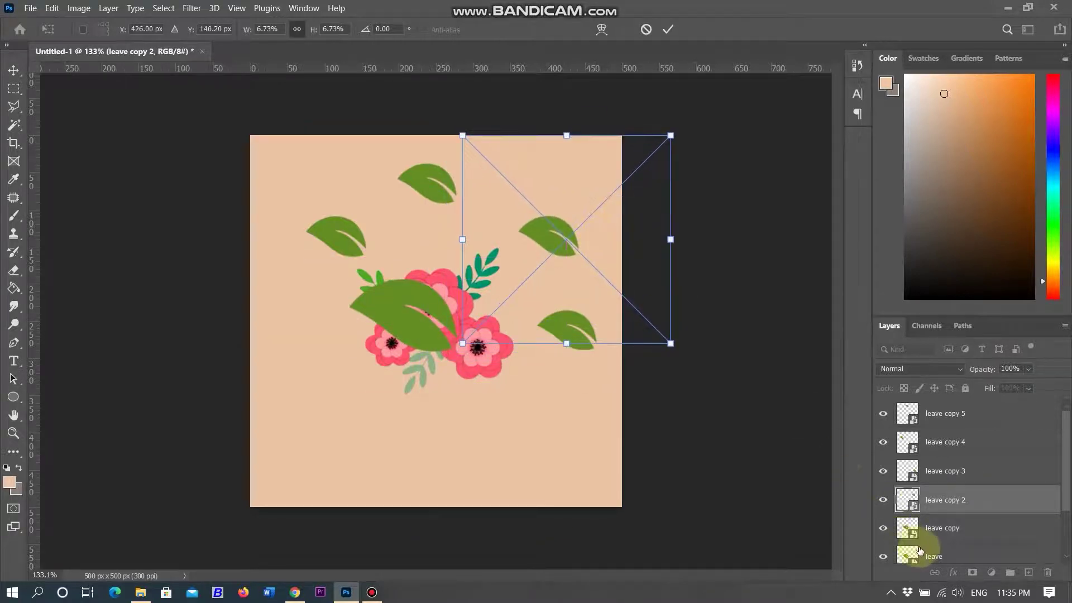
left_click(999, 531)
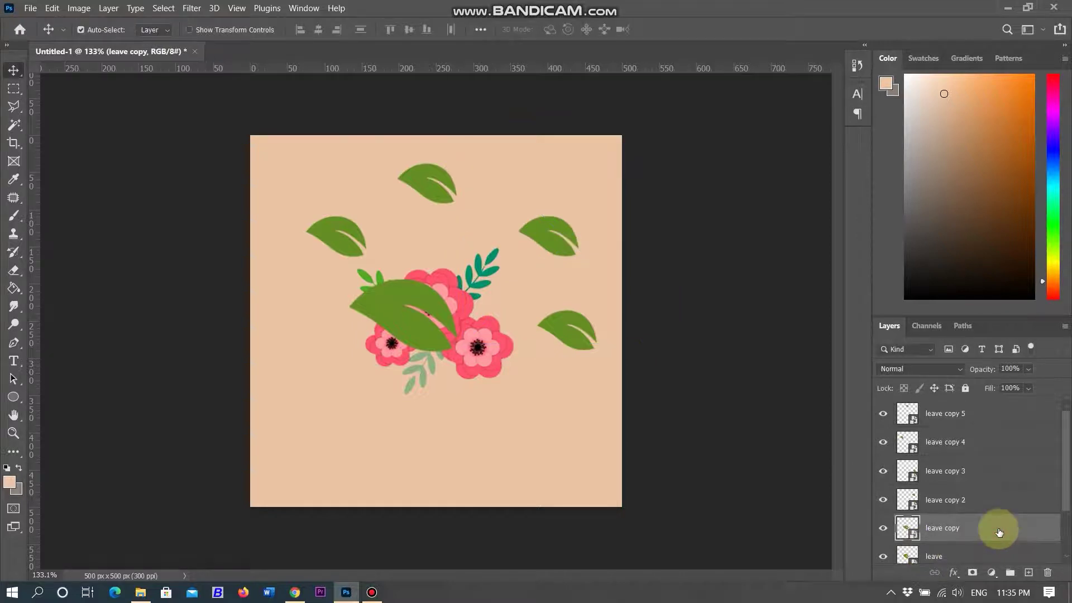
key("ctrl+t")
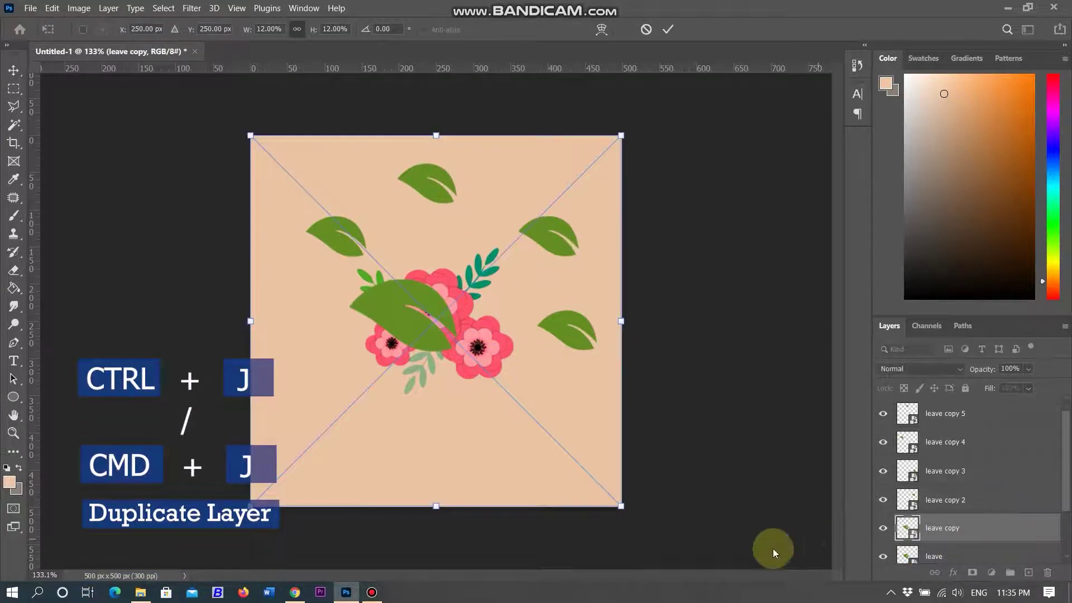
Shrink the 'leave copy' leaf and move it to the tile's lower left.
left_click_drag(621, 506, 435, 363)
left_click_drag(390, 286, 391, 442)
scroll(1012, 529, "down", 1)
scroll(1009, 531, "down", 1)
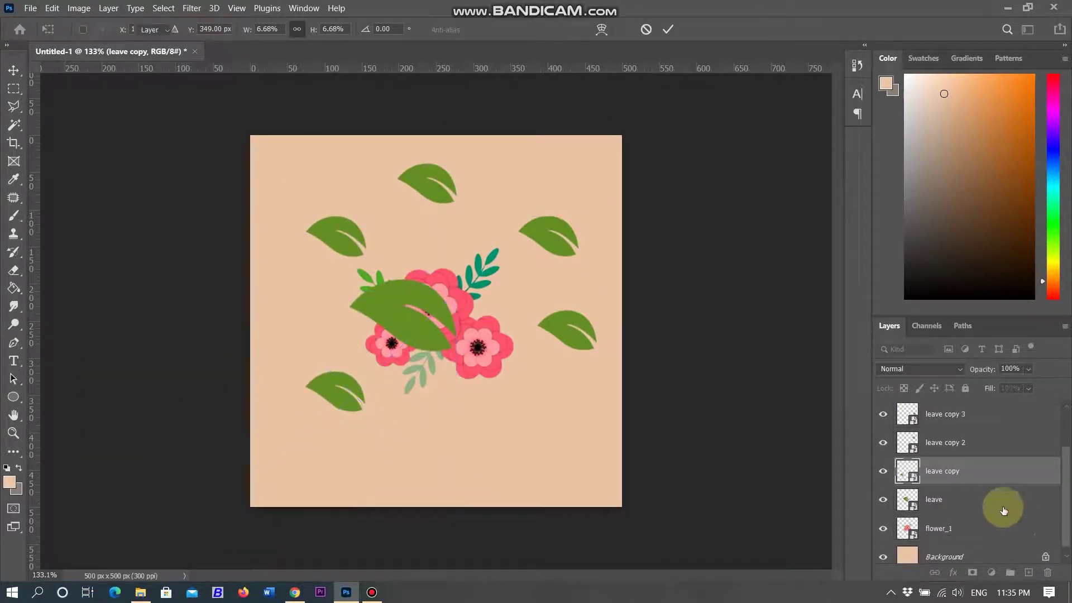
Shrink the original 'leave' leaf to match and place it left of the flowers.
left_click(1013, 502)
key("ctrl+t")
left_click_drag(621, 505, 457, 341)
left_click_drag(337, 226, 295, 317)
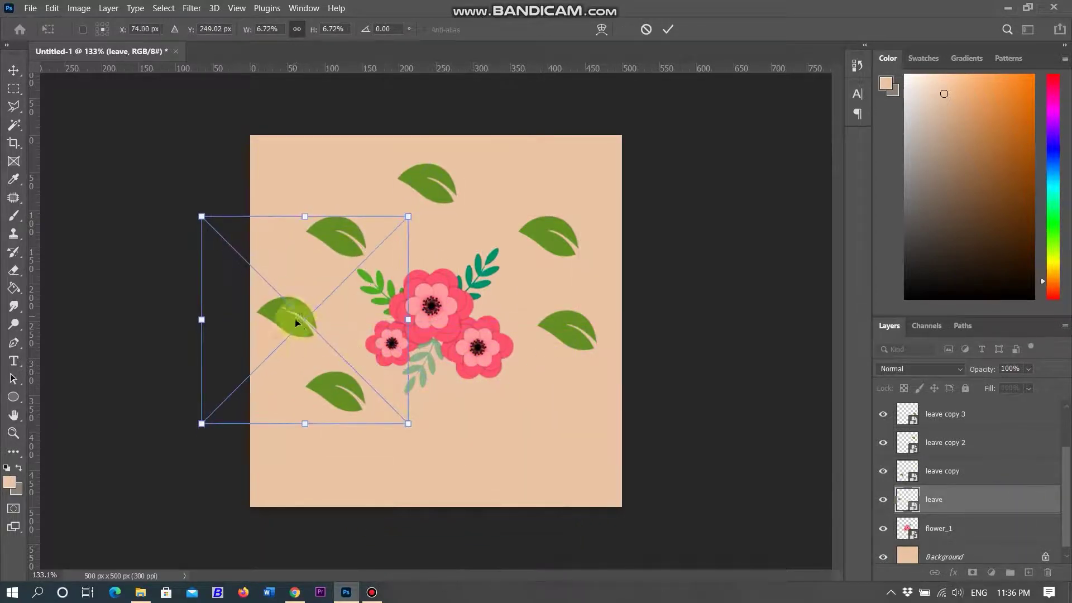
left_click(668, 29)
Place small leaf copies along the bottom edge, then search 'leaves vector png'.
scroll(1047, 474, "up", 2)
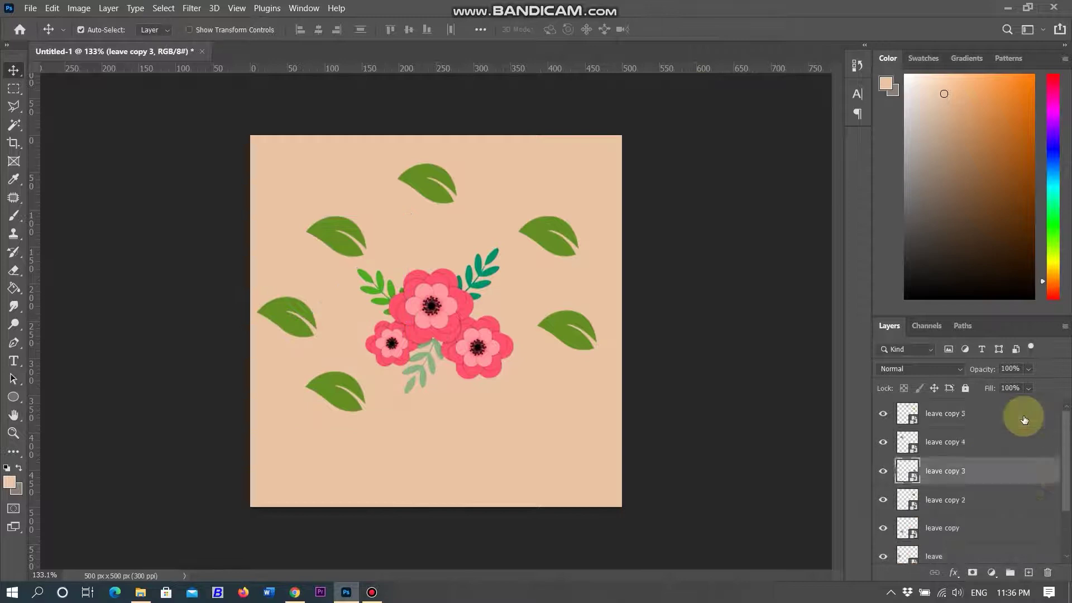
left_click(1021, 420)
key("ctrl+t")
left_click_drag(432, 184, 548, 421)
left_click(668, 29)
key("ctrl+t")
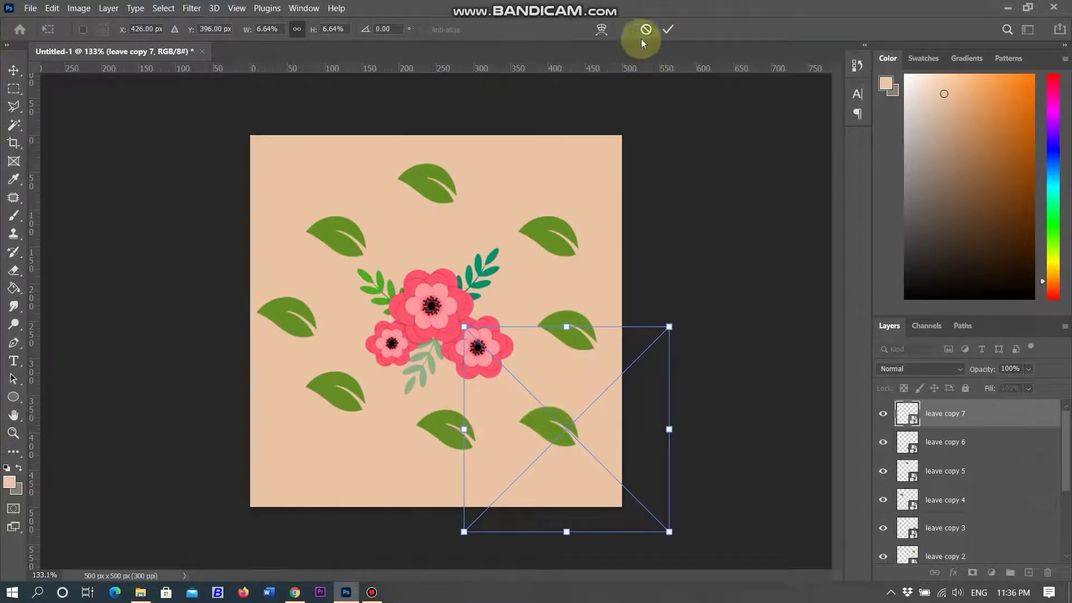
left_click(668, 29)
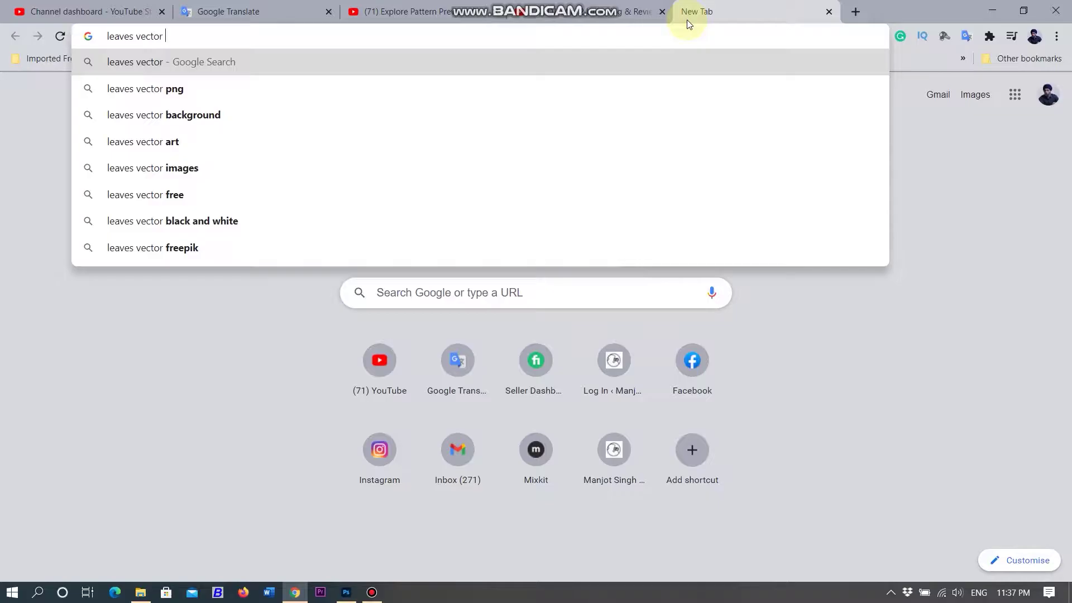
type("png")
key("Return")
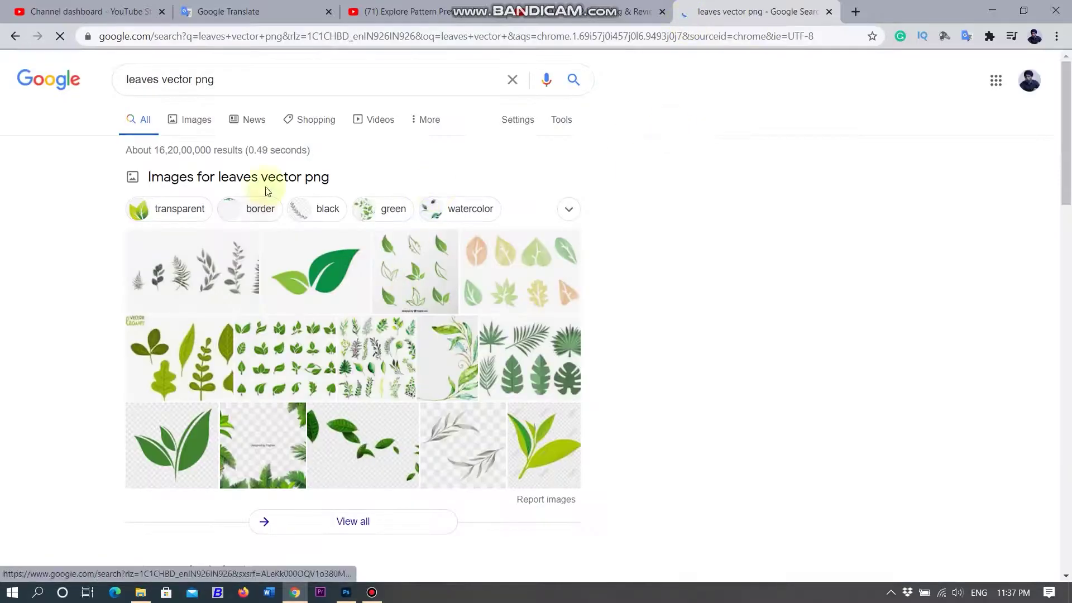
Copy the Pngtree green three-leaf Eco logo from the 'leaves vector png' image results.
left_click(266, 191)
scroll(400, 272, "down", 9)
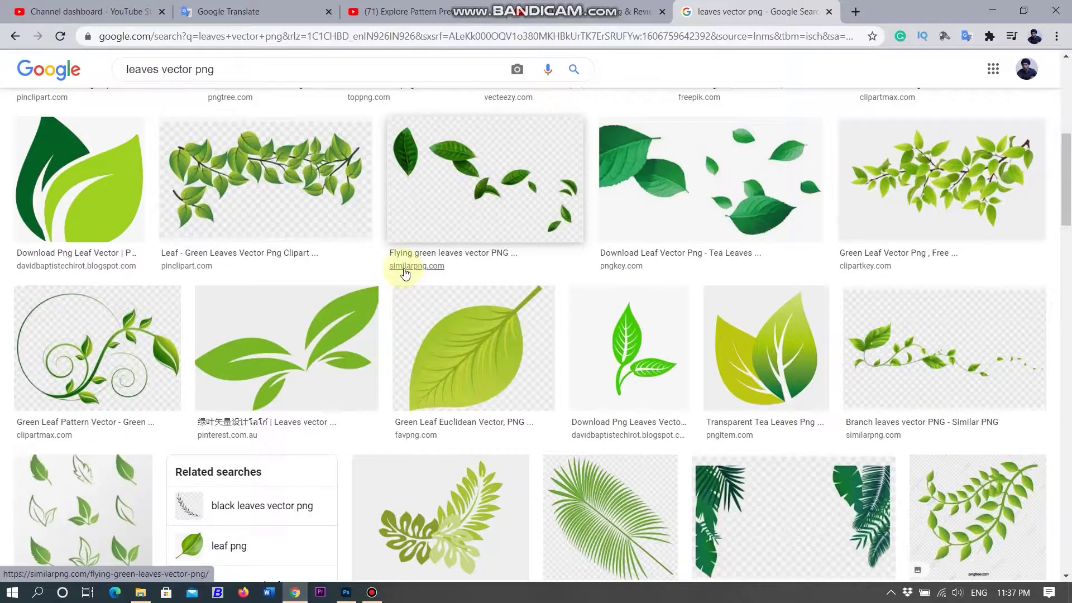
scroll(404, 274, "up", 8)
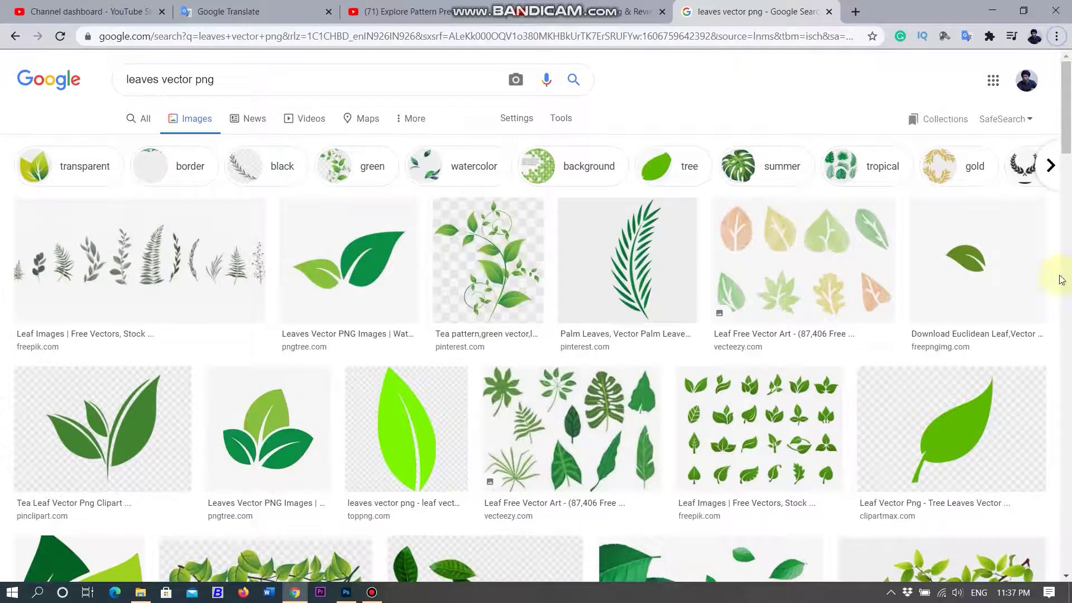
left_click(360, 276)
scroll(820, 302, "down", 8)
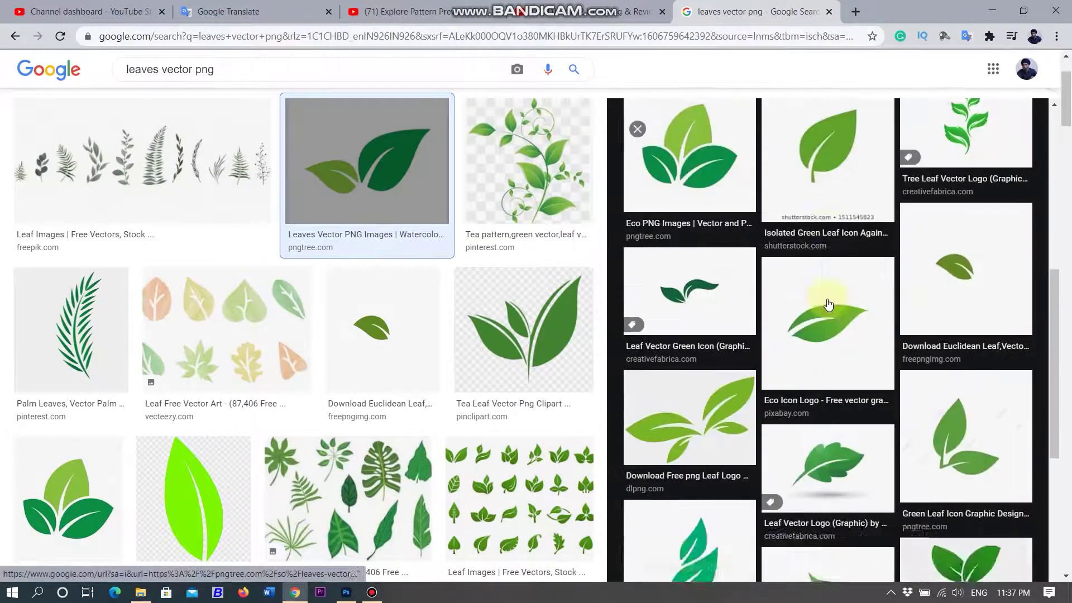
left_click(692, 167)
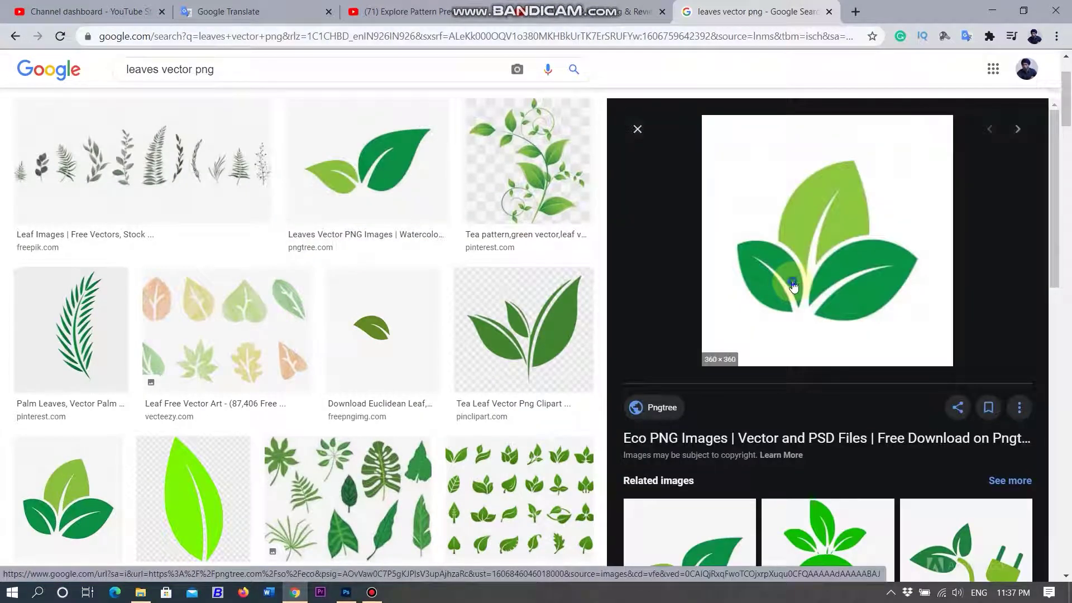
right_click(792, 283)
left_click(870, 437)
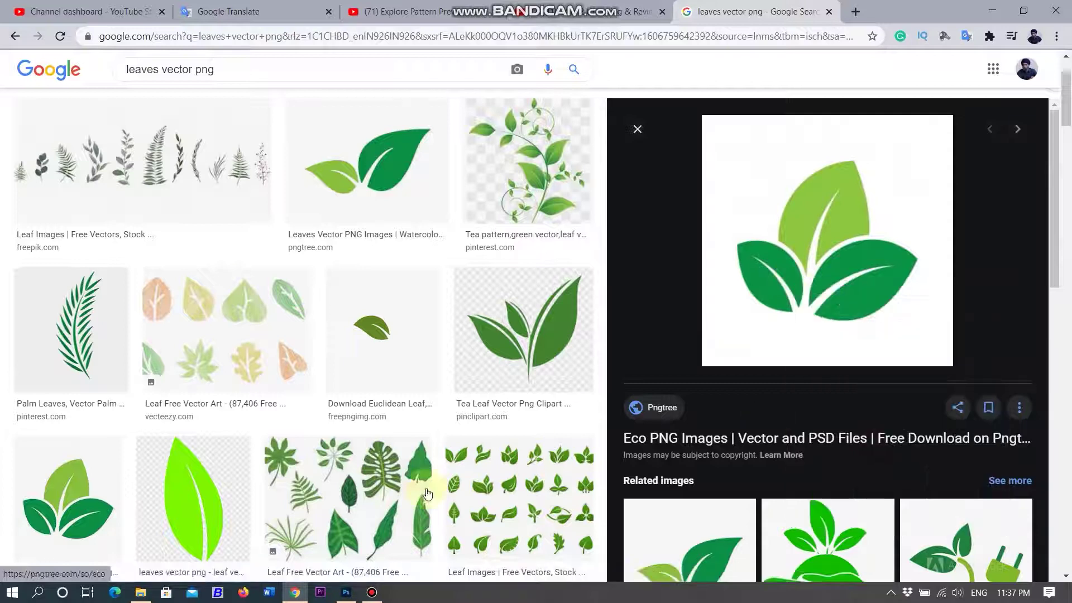
Paste the three-leaf logo into the tile as the top layer and delete its white background.
left_click(360, 571)
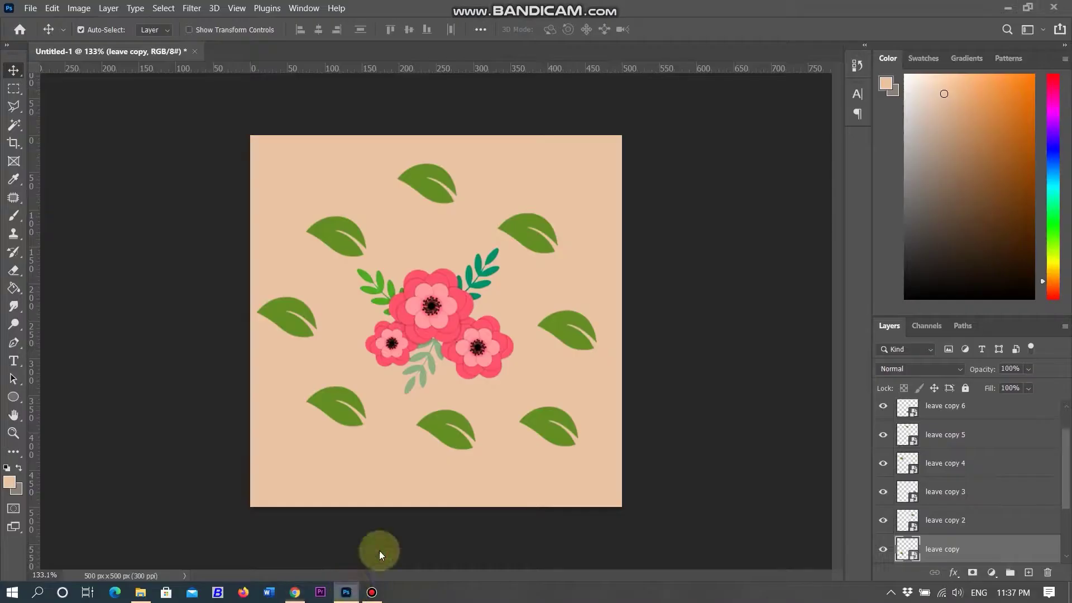
key("ctrl+v")
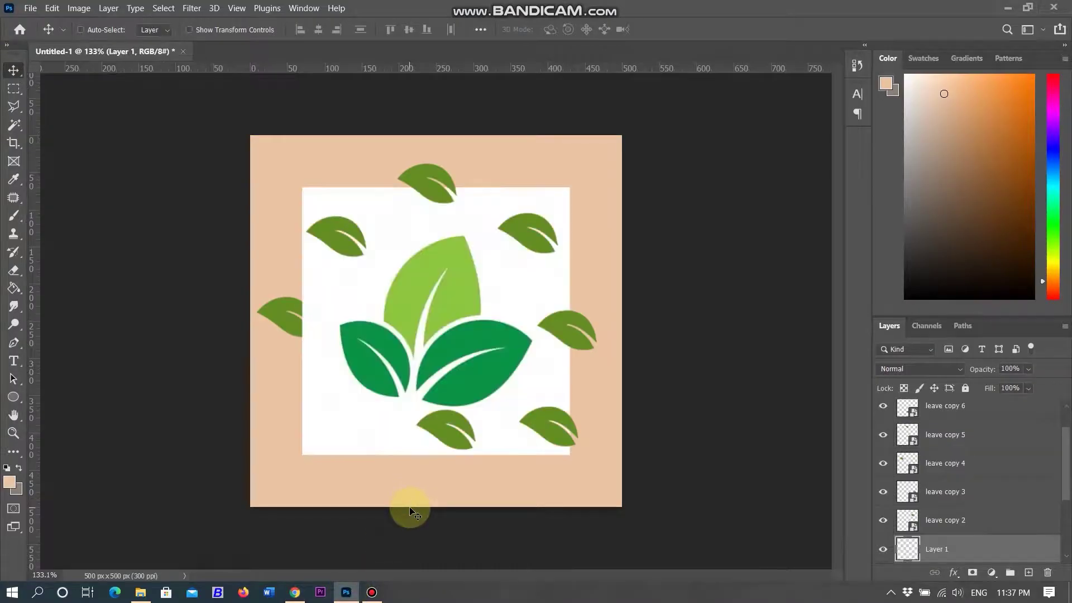
key("ctrl+shift+bracketright")
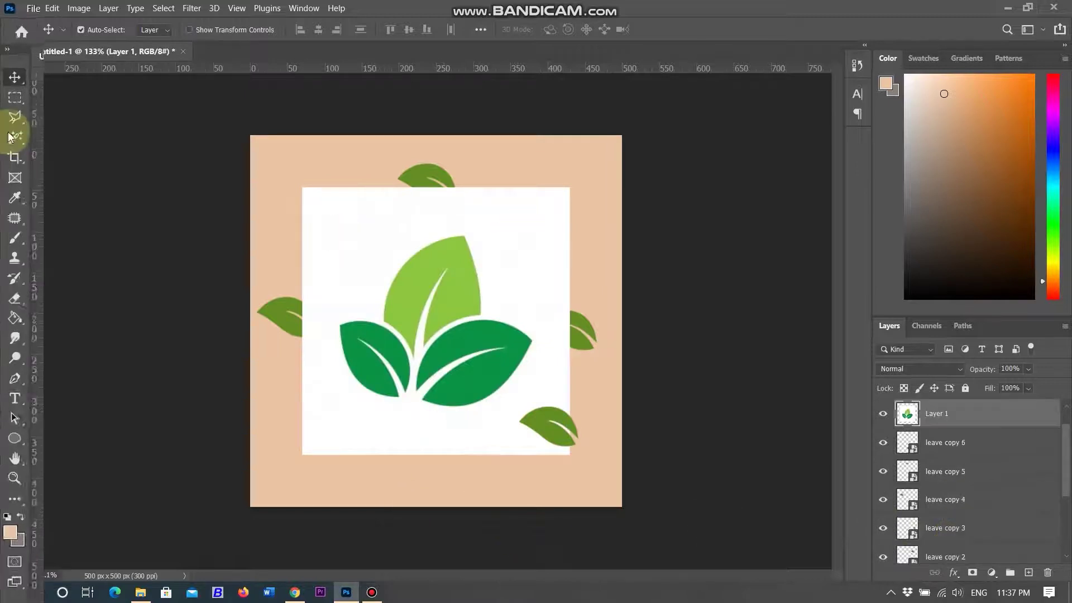
left_click(13, 214)
left_click(366, 213)
left_click(364, 395)
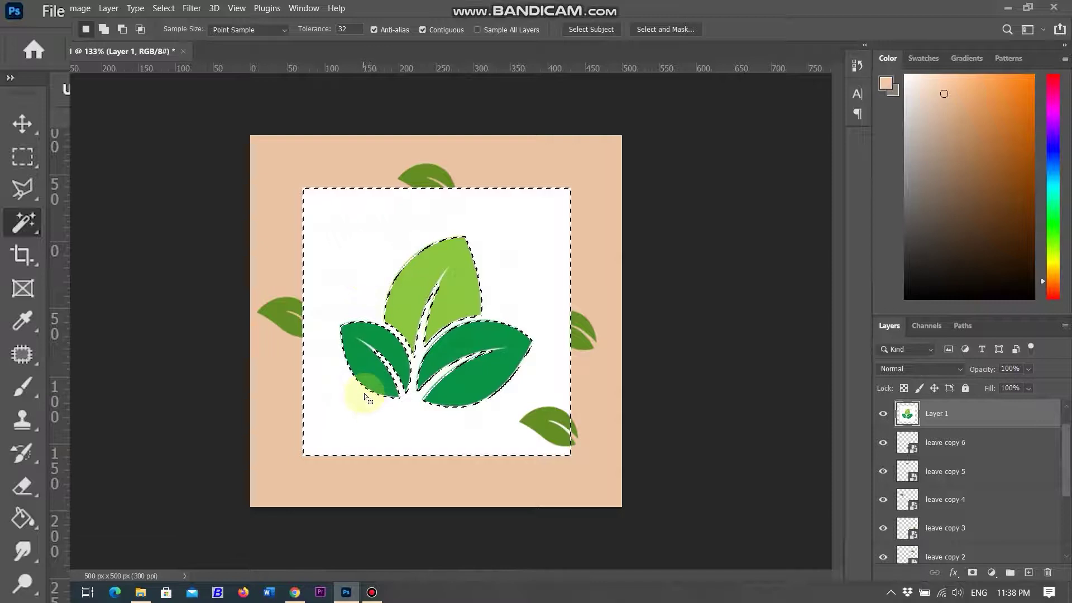
key("Delete")
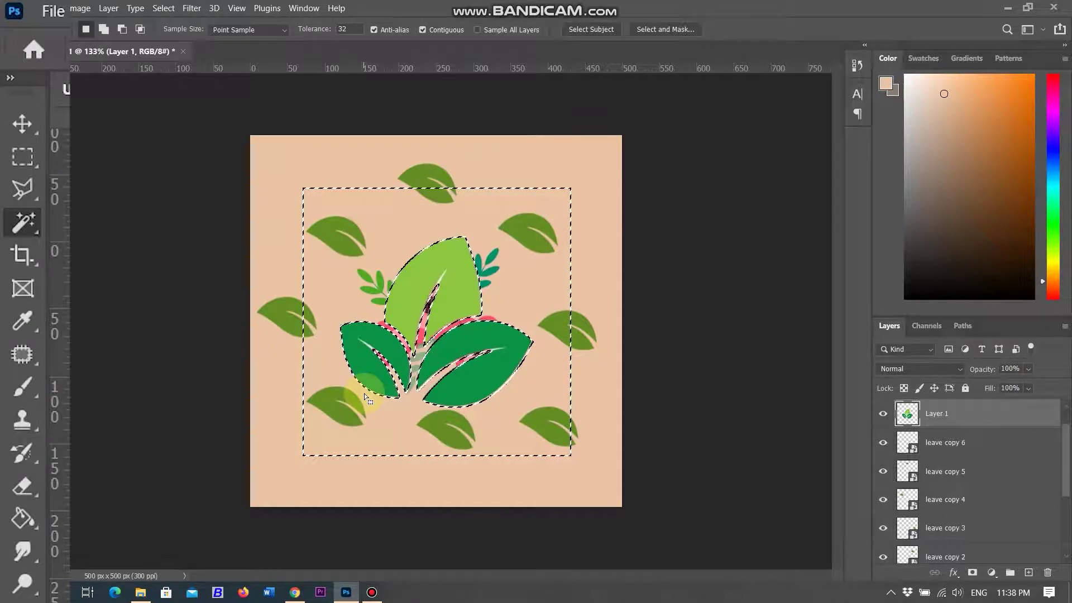
key("ctrl+d")
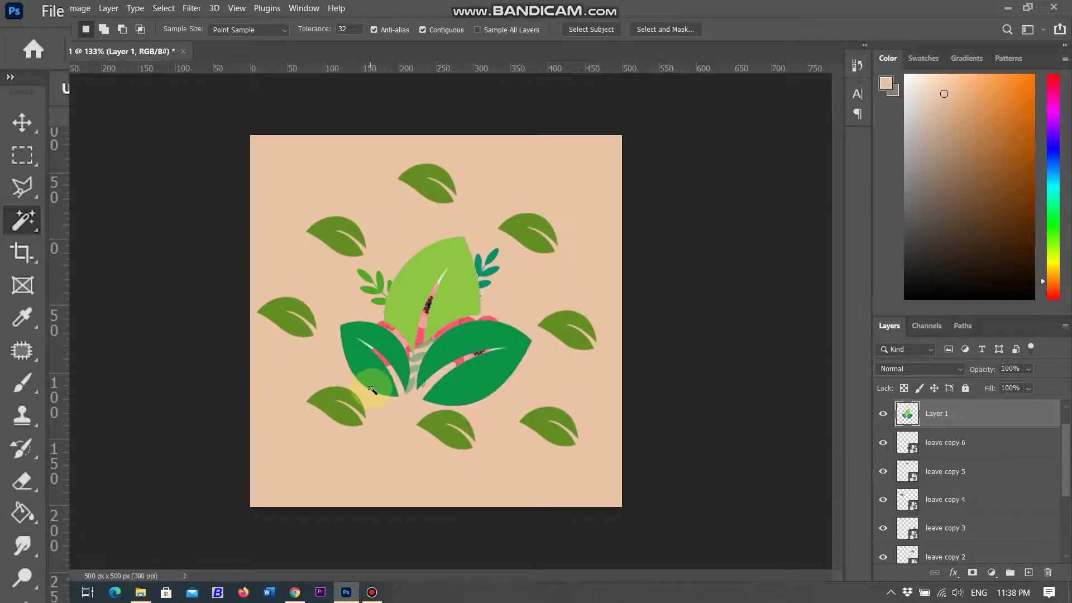
Shrink the leaf logo into the top-right corner and place a copy bottom-right.
key("ctrl+t")
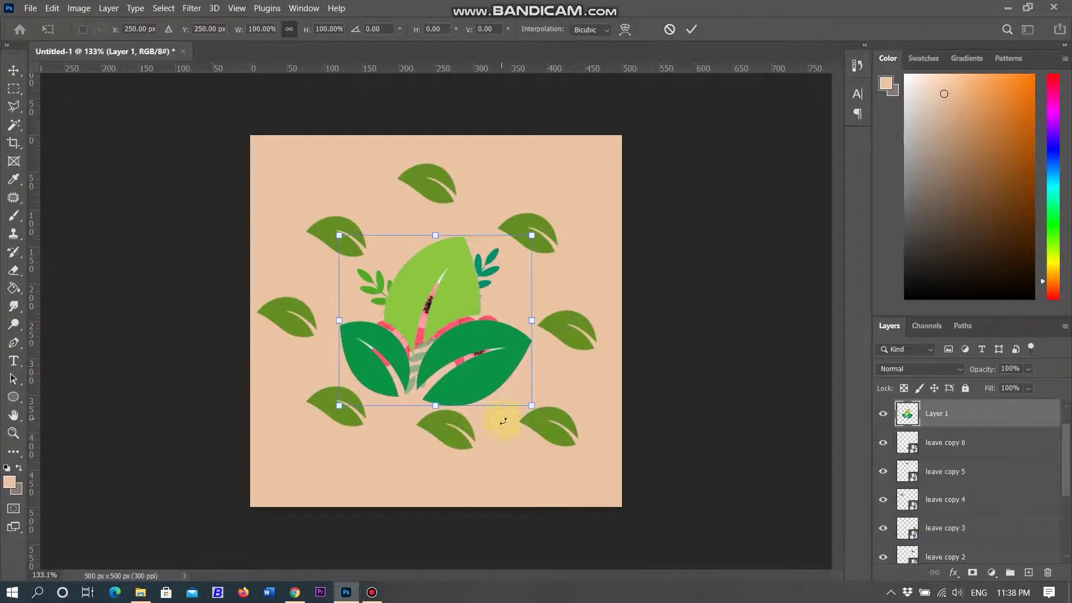
left_click_drag(529, 405, 569, 79)
key("Return")
key("w")
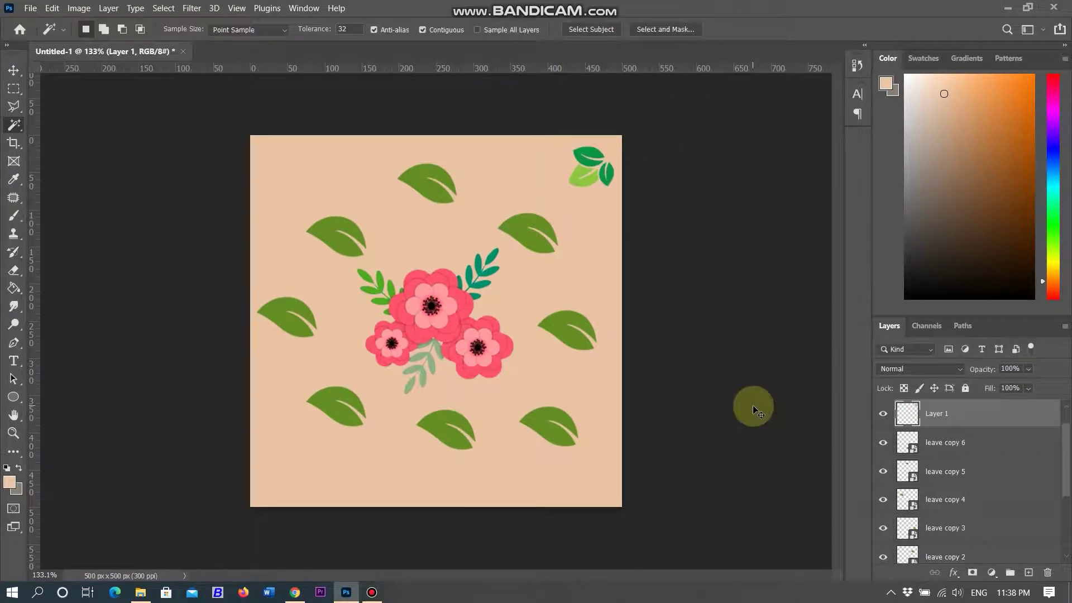
key("ctrl+t")
left_click_drag(590, 172, 628, 441)
key("Return")
Add rotated leaf copies in the bottom-left and top-left corners.
key("ctrl+j")
key("ctrl+t")
left_click_drag(581, 478, 299, 478)
left_click_drag(334, 513, 285, 194)
key("Return")
key("ctrl+t")
key("Return")
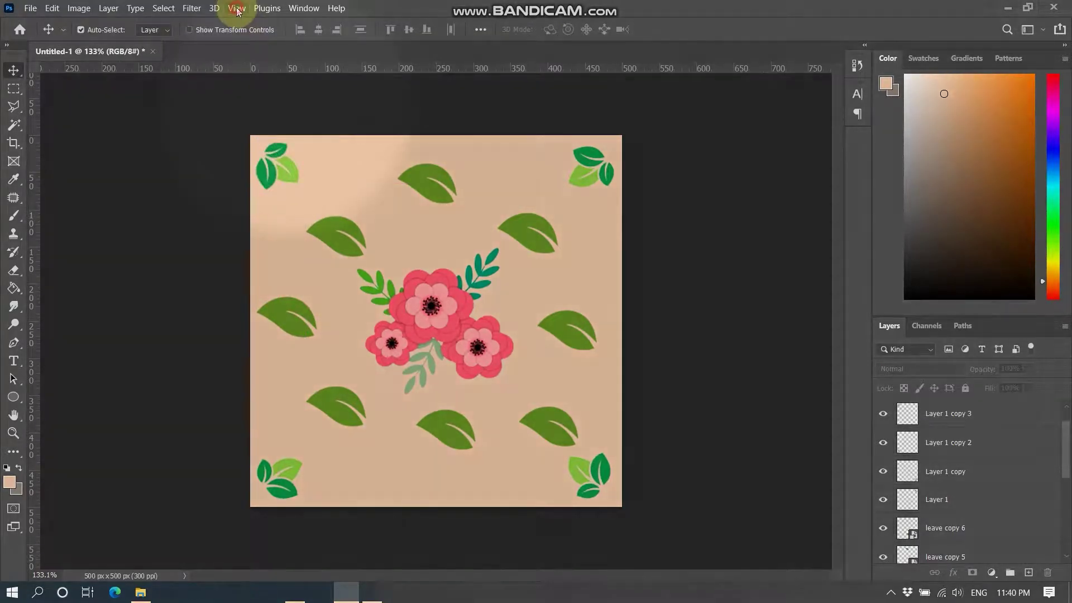
Enable View > Pattern Preview, accept the smart-object warning, and zoom out and in to check tiling.
left_click(236, 8)
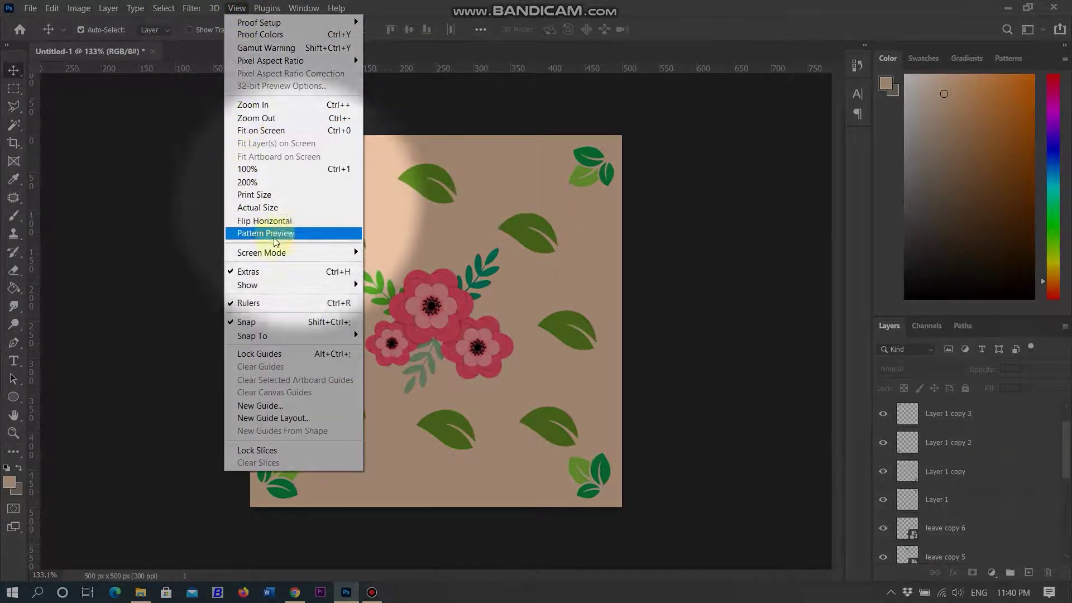
left_click(285, 235)
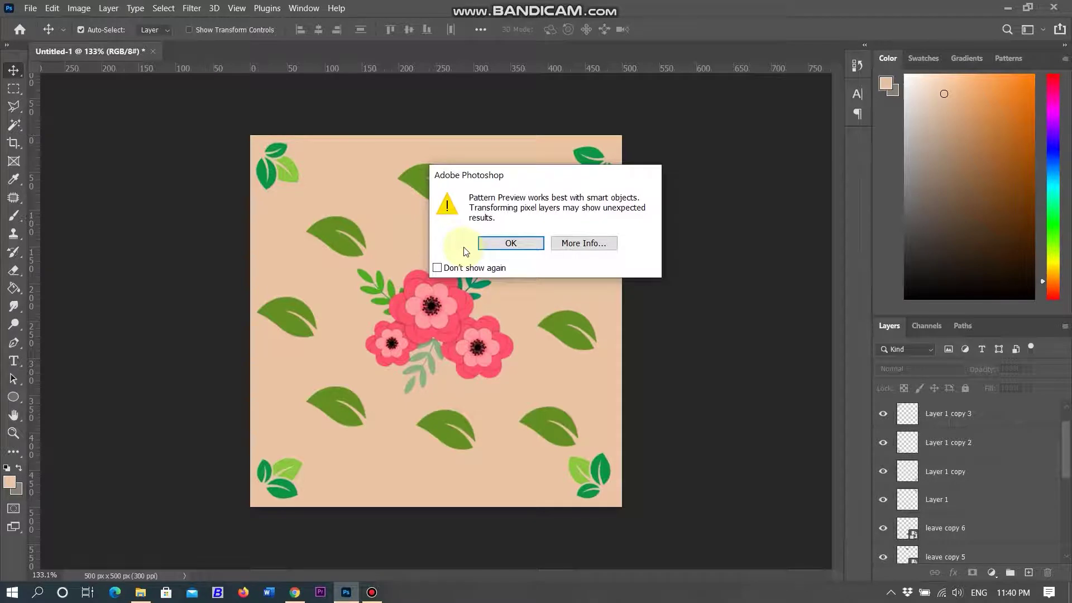
left_click(497, 248)
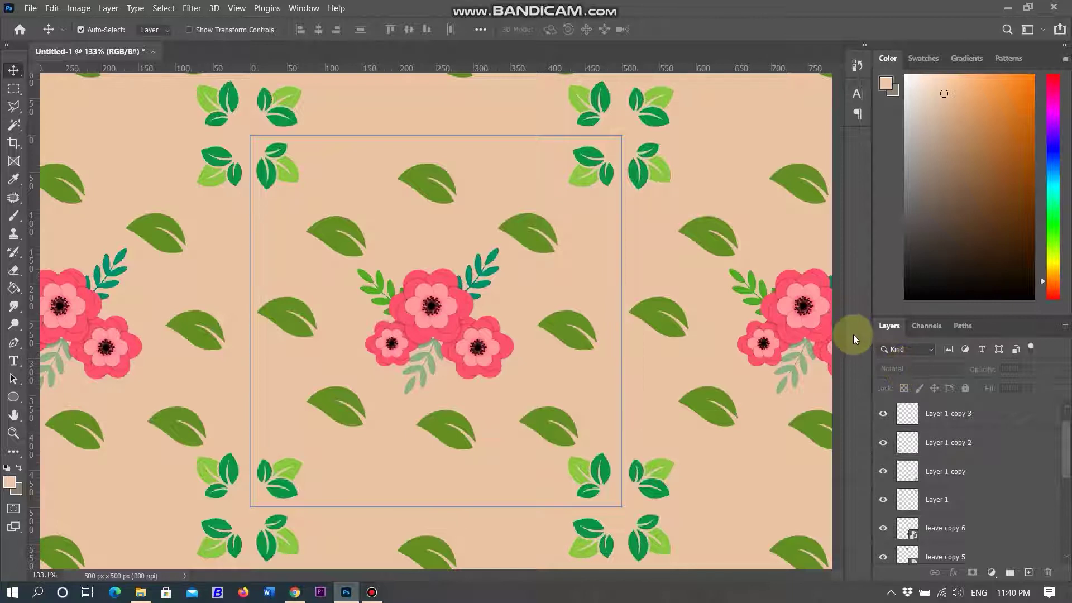
left_click(785, 339)
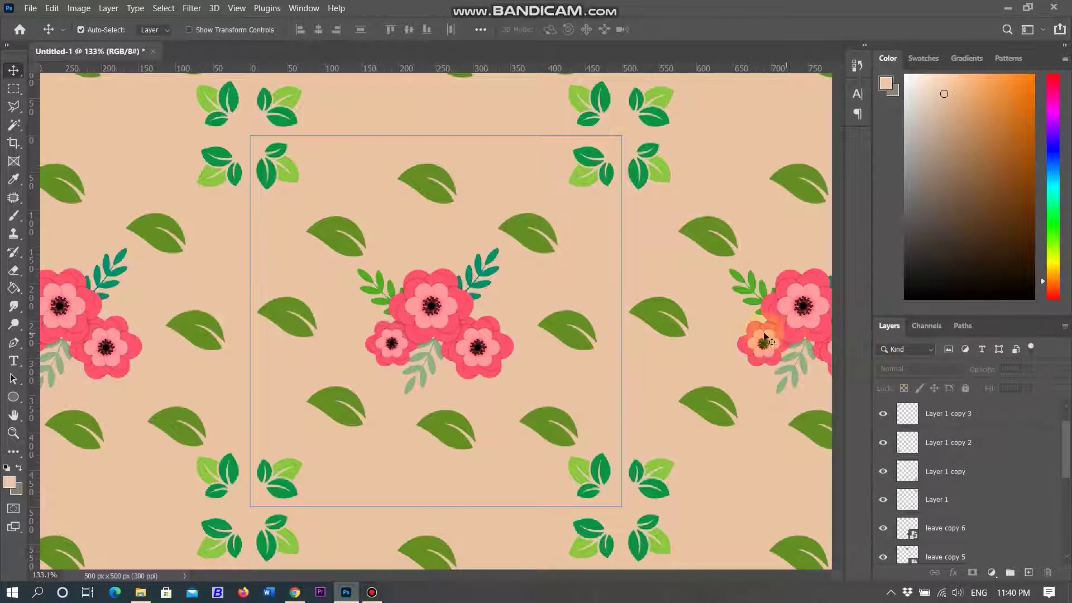
key("ctrl+minus")
key("ctrl+minus")
key("ctrl+minus")
key("ctrl+plus")
key("ctrl+plus")
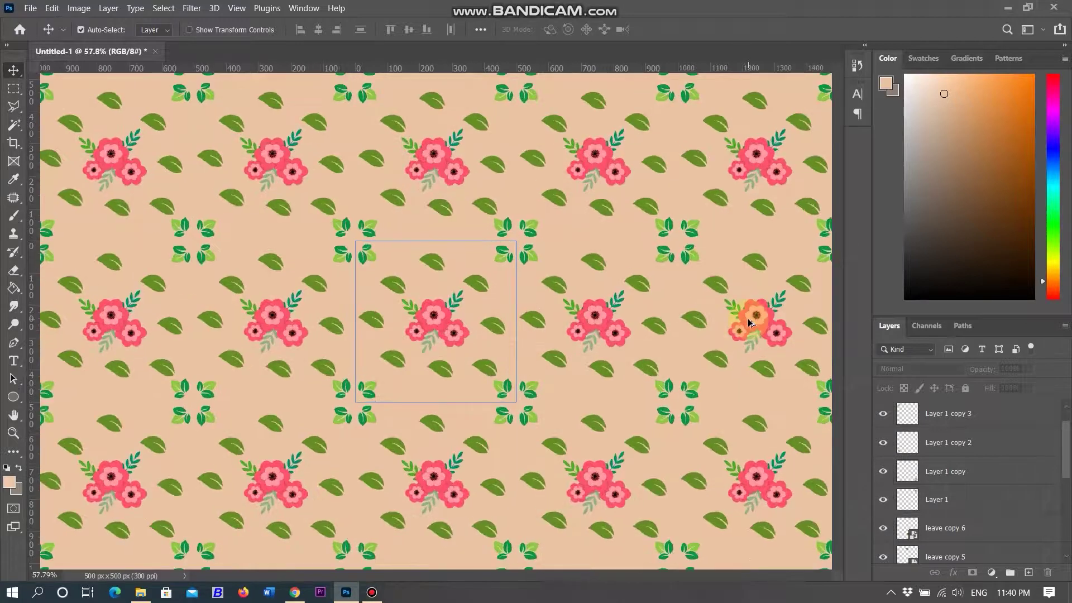
key("ctrl+minus")
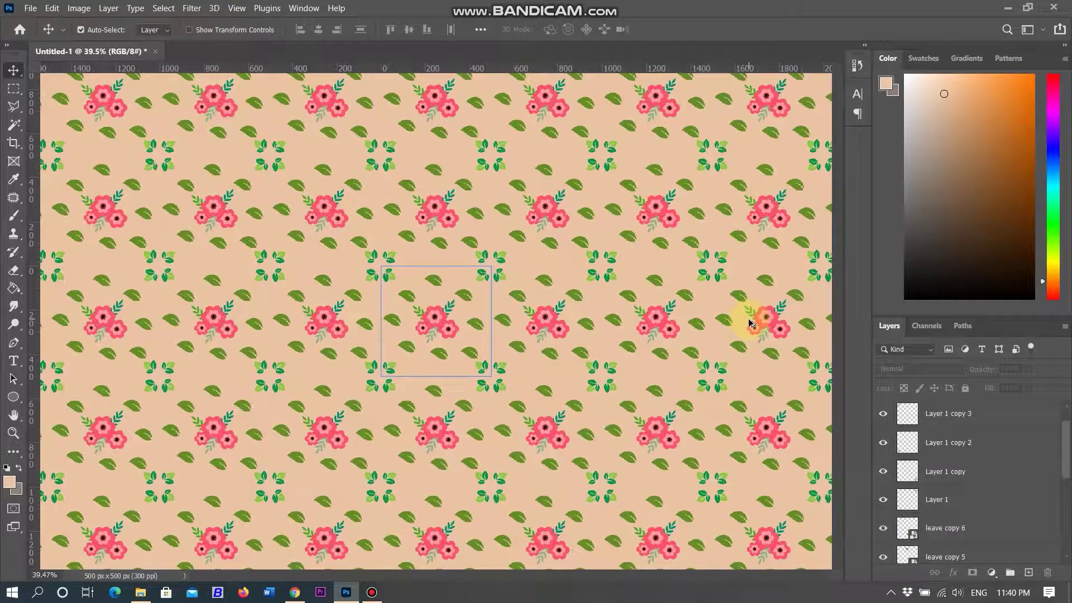
key("ctrl+plus")
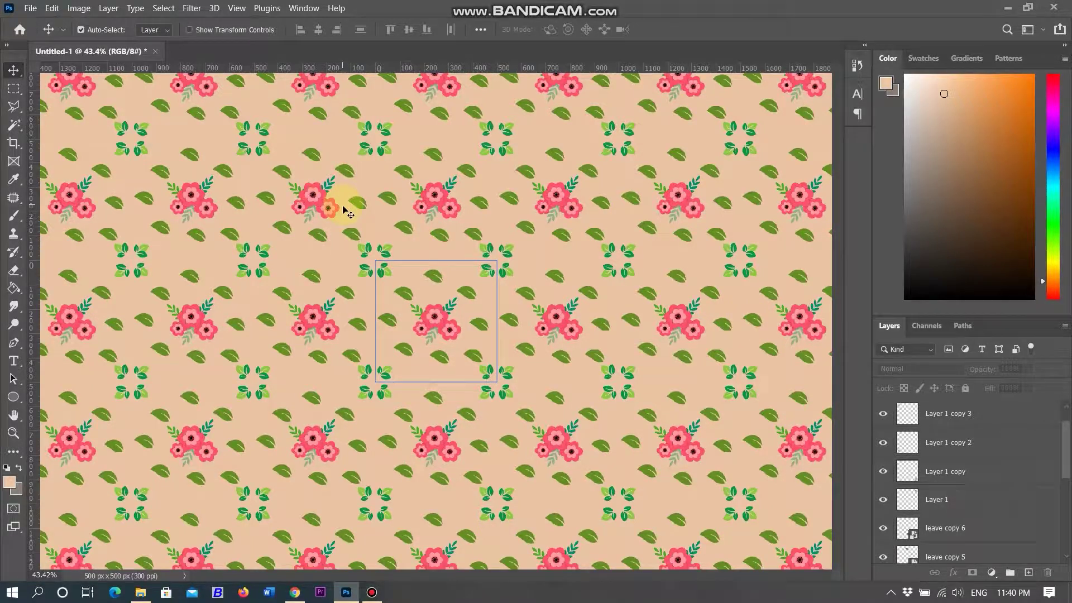
Nudge the central flower cluster and add a tiny flower_1 copy on the top edge.
scroll(438, 327, "up", 3)
left_click_drag(438, 327, 437, 332)
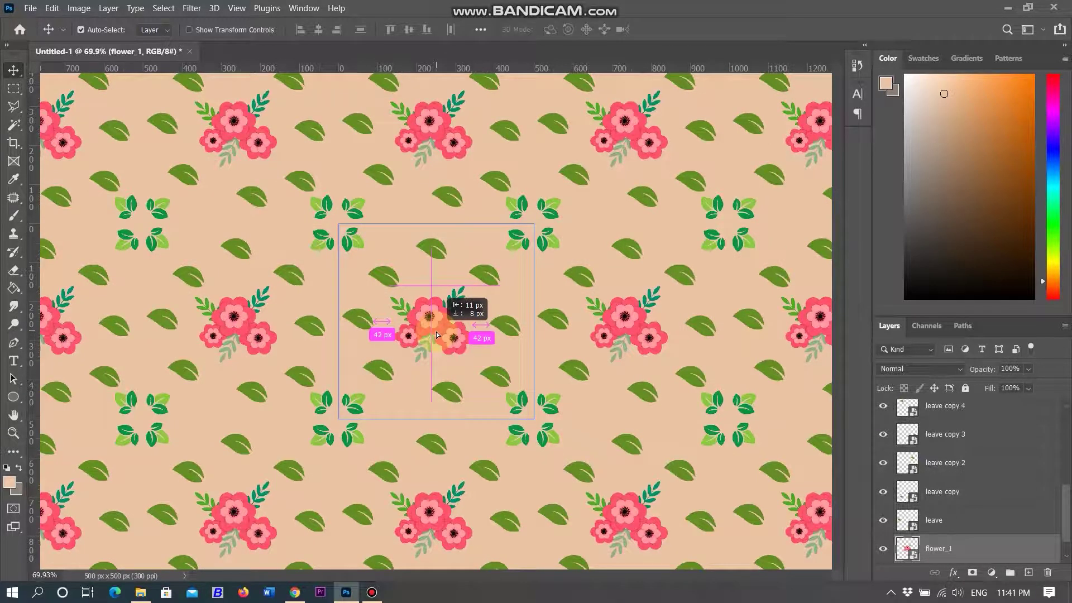
mouse_move(436, 331)
left_mouse_down()
mouse_move(396, 260)
mouse_move(432, 332)
left_mouse_up()
key("ctrl+j")
key("ctrl+t")
left_click_drag(305, 200, 441, 336)
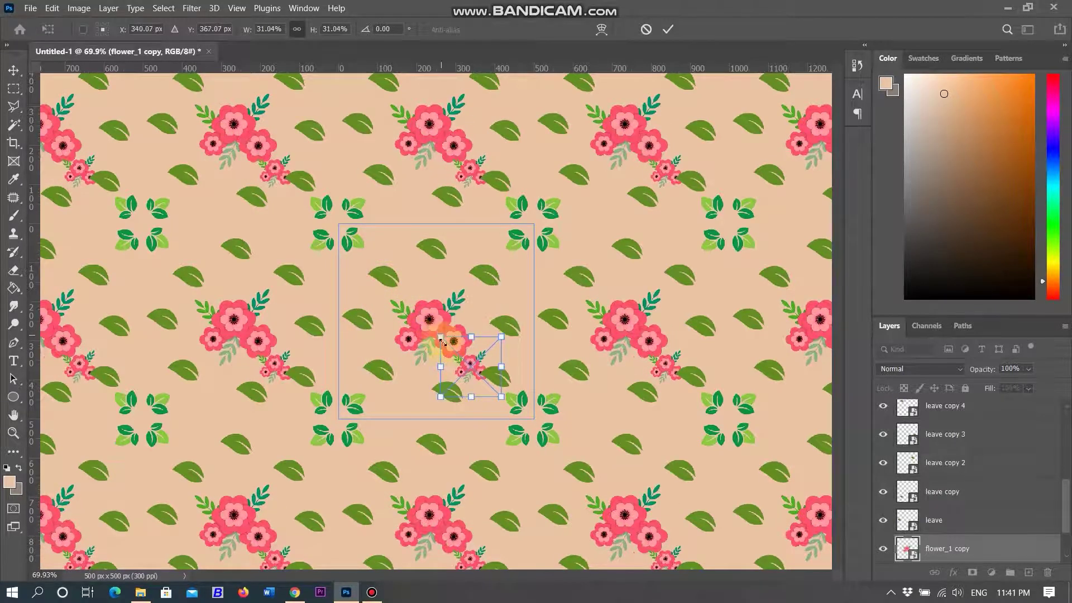
left_click_drag(472, 373, 417, 404)
left_click_drag(384, 366, 394, 250)
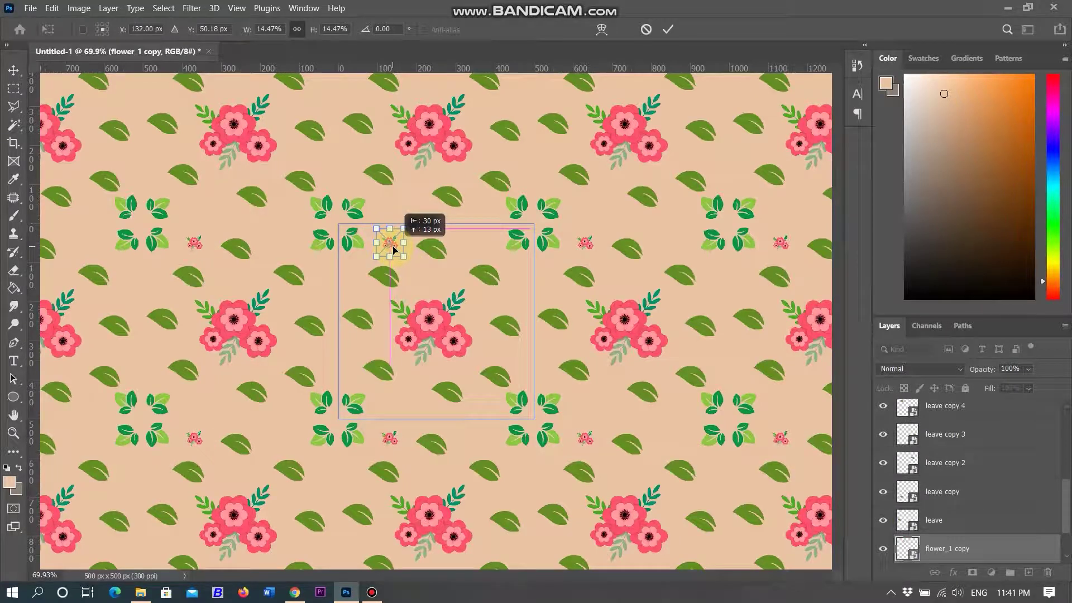
left_click_drag(393, 250, 393, 250)
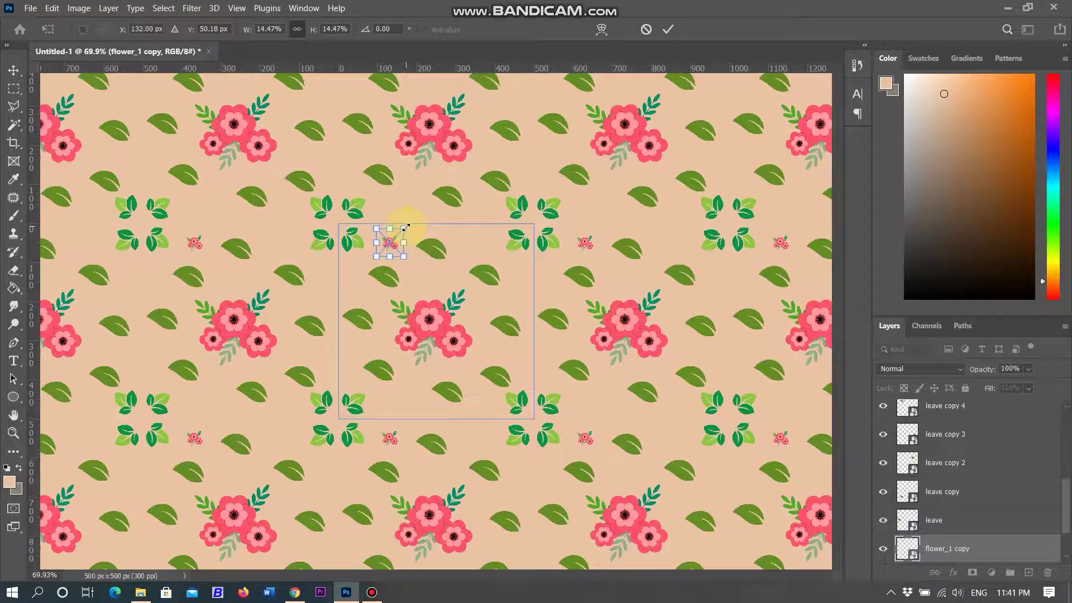
key("Return")
Add a second tiny flower copy further right along the top edge.
scroll(1010, 564, "down", 1)
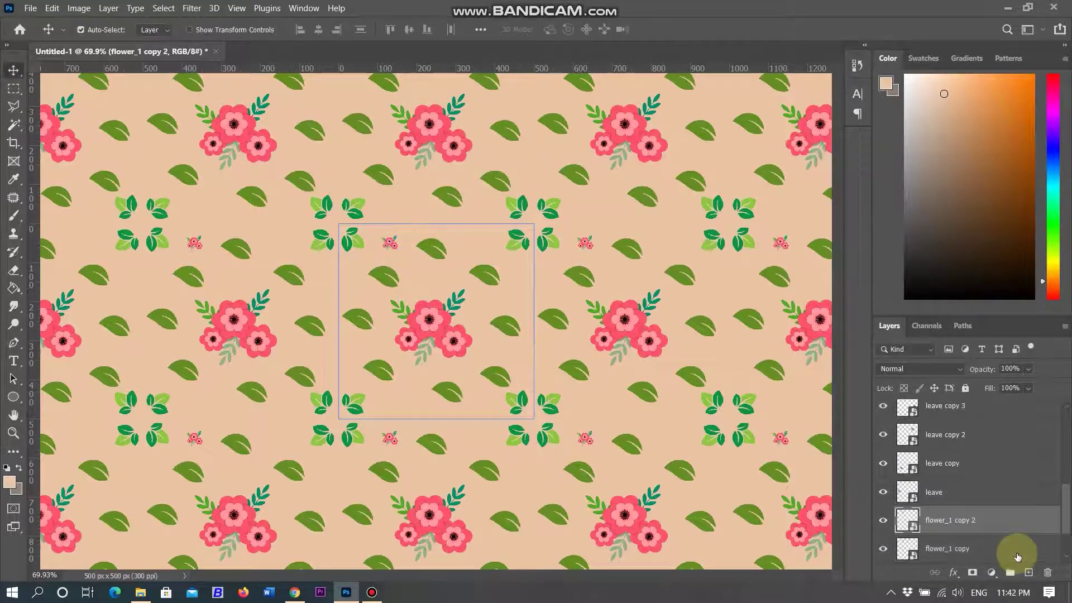
key("ctrl+j")
key("ctrl+t")
left_click_drag(388, 240, 484, 251)
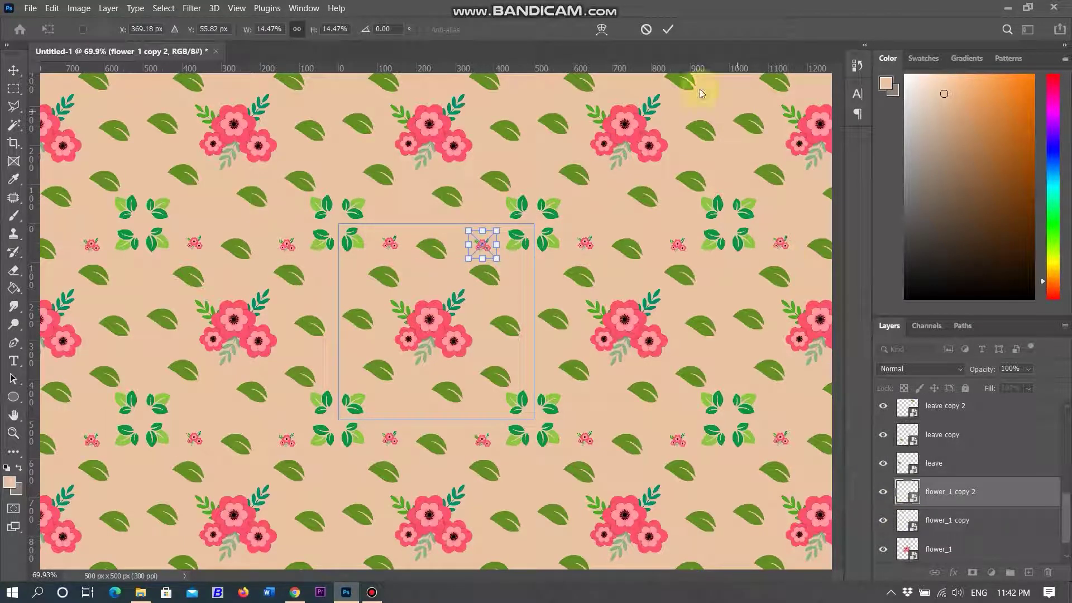
left_click(668, 31)
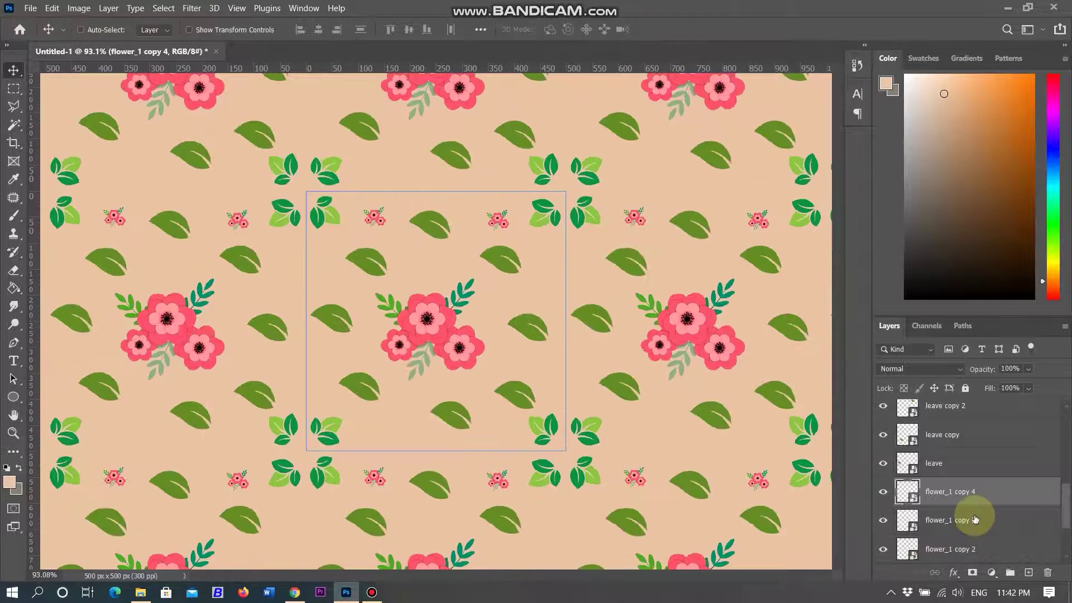
Move two tiny flower copies to the bottom-right and bottom-left edges.
key("ctrl+t")
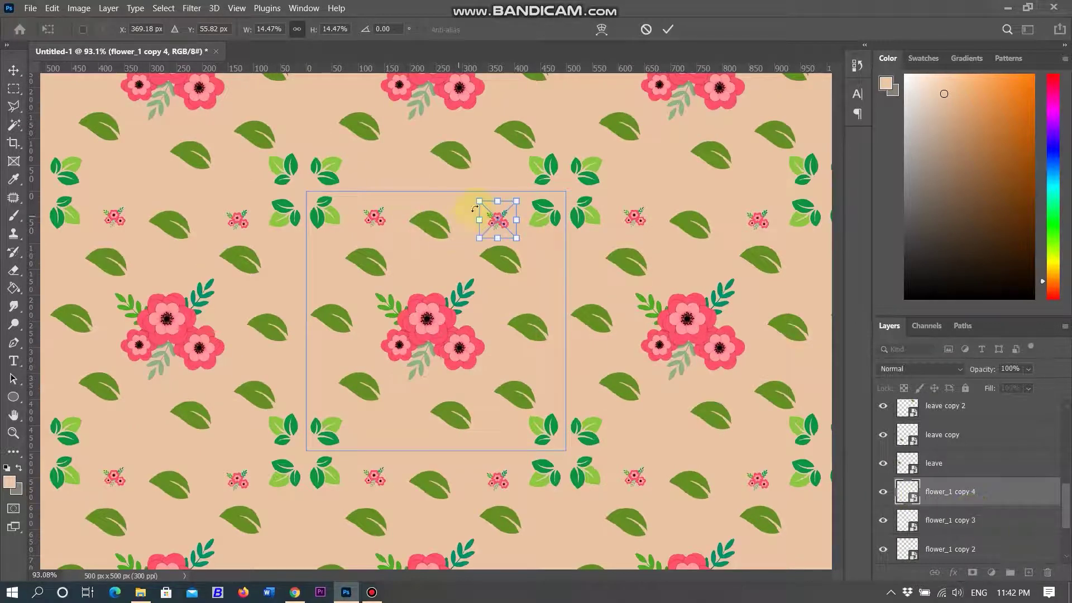
left_click_drag(502, 225, 501, 430)
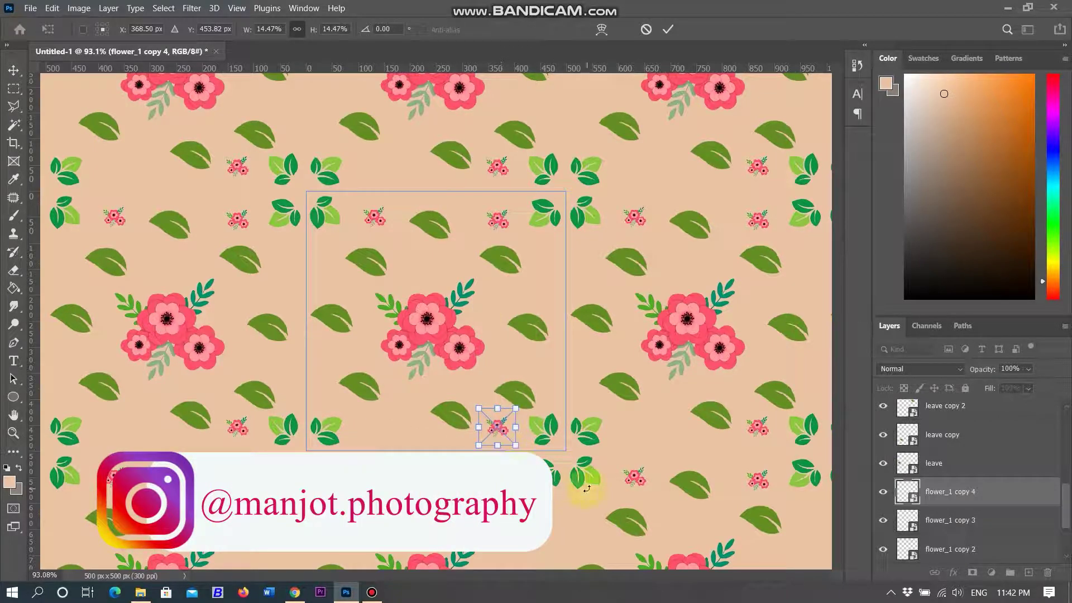
left_click(670, 29)
left_click(910, 521)
key("ctrl+t")
left_click_drag(498, 217, 399, 419)
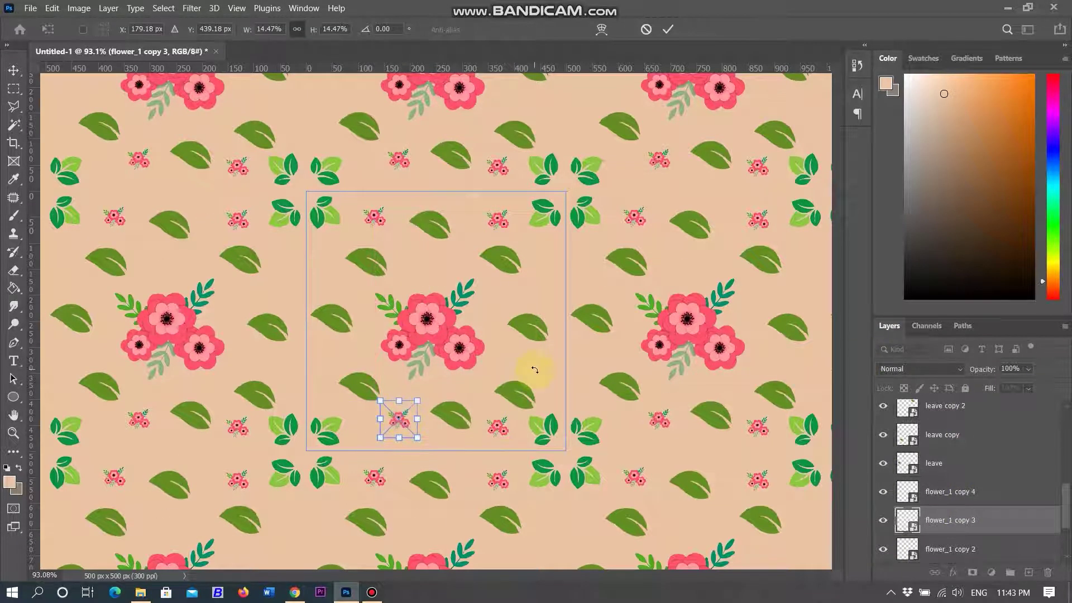
key("Return")
scroll(720, 305, "down", 3)
scroll(729, 304, "down", 4)
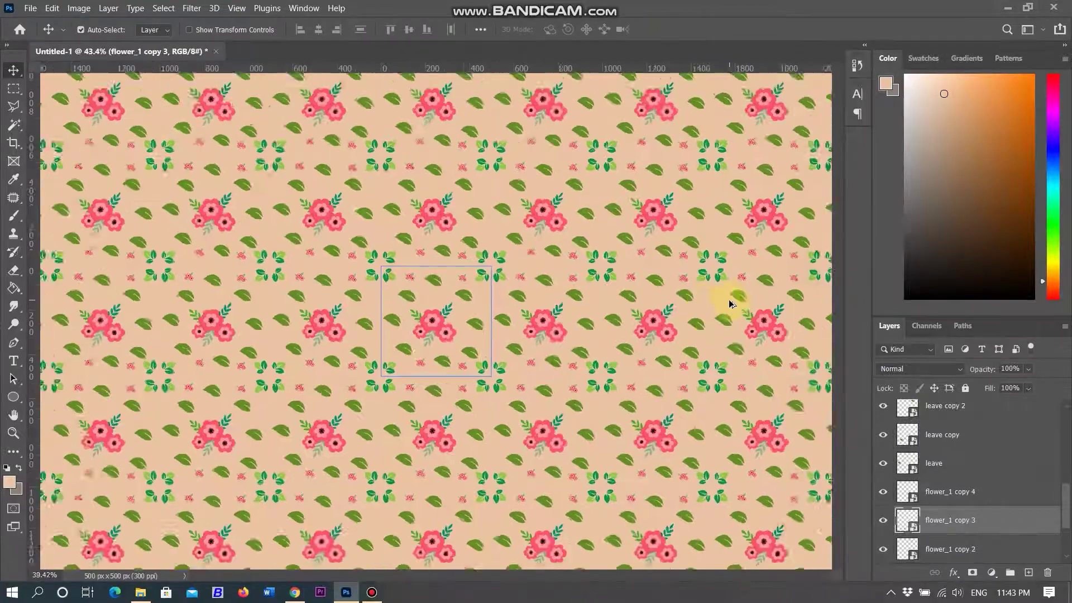
scroll(733, 302, "down", 1)
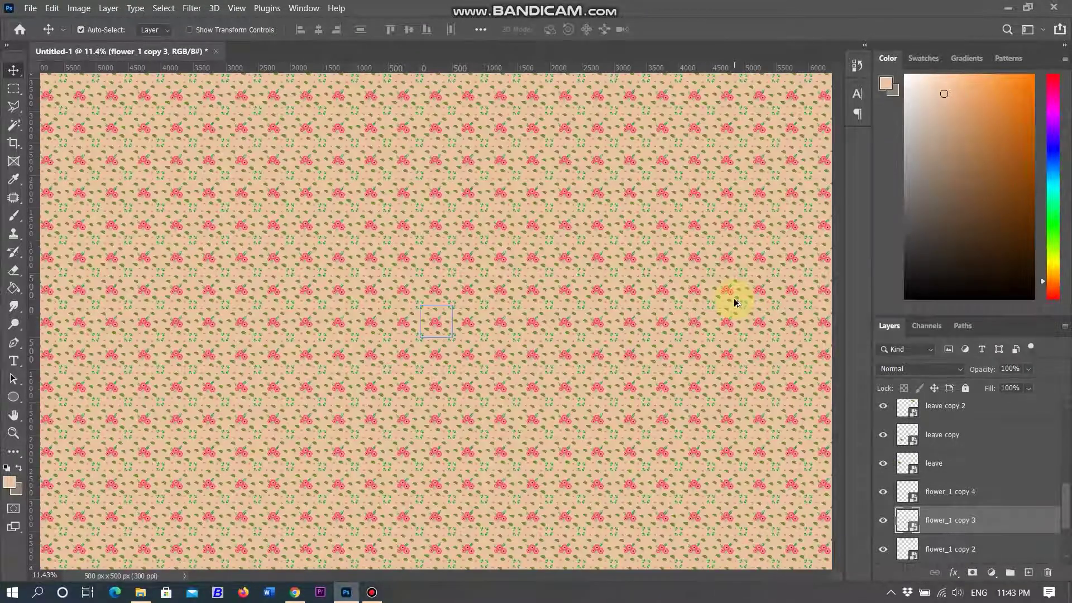
scroll(737, 302, "down", 4)
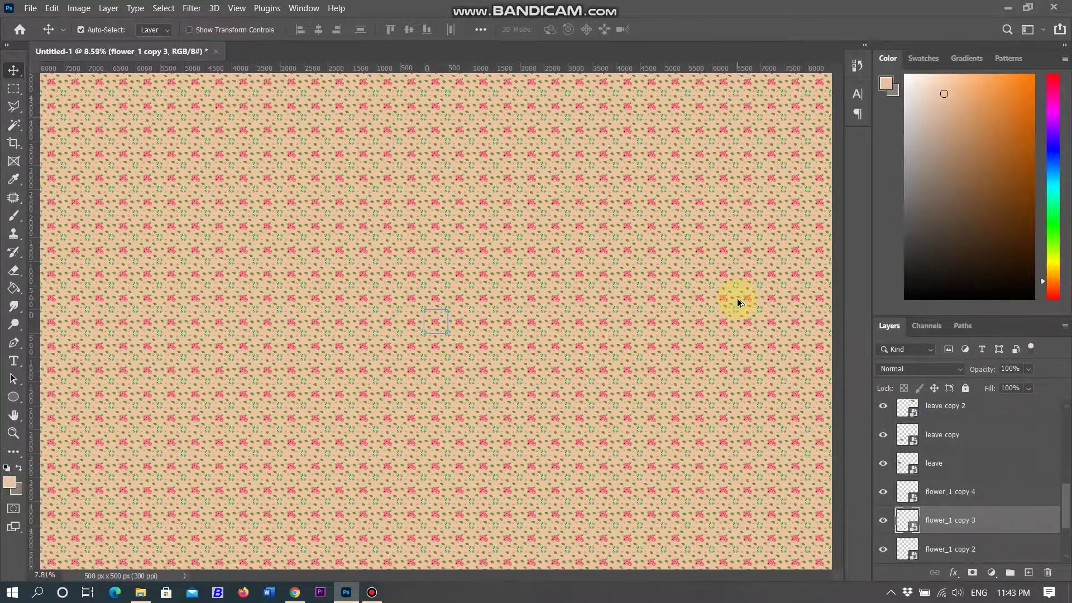
scroll(513, 308, "up", 6)
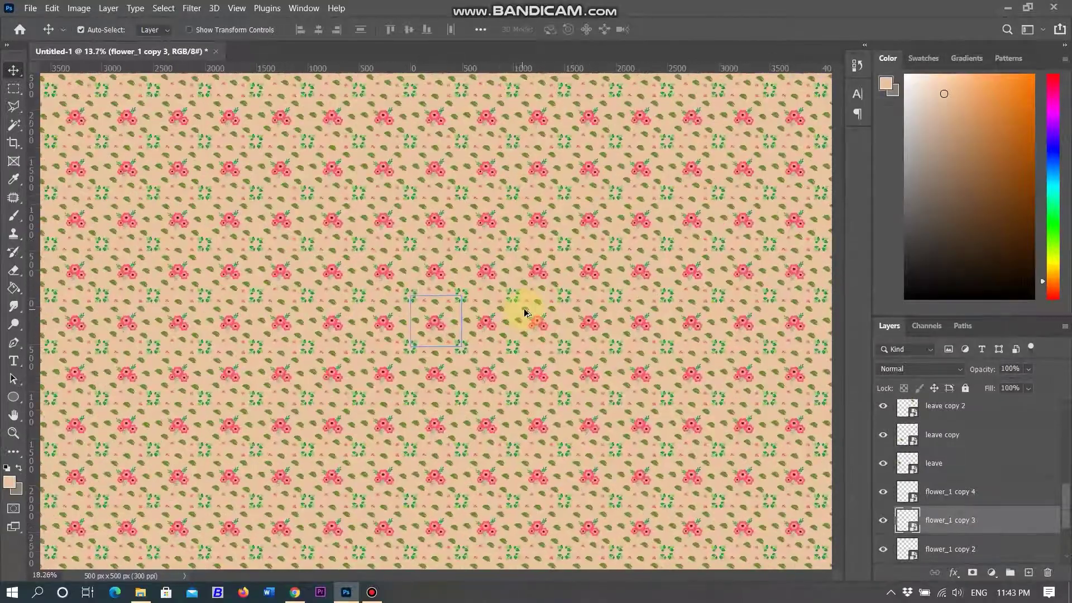
scroll(529, 312, "up", 1)
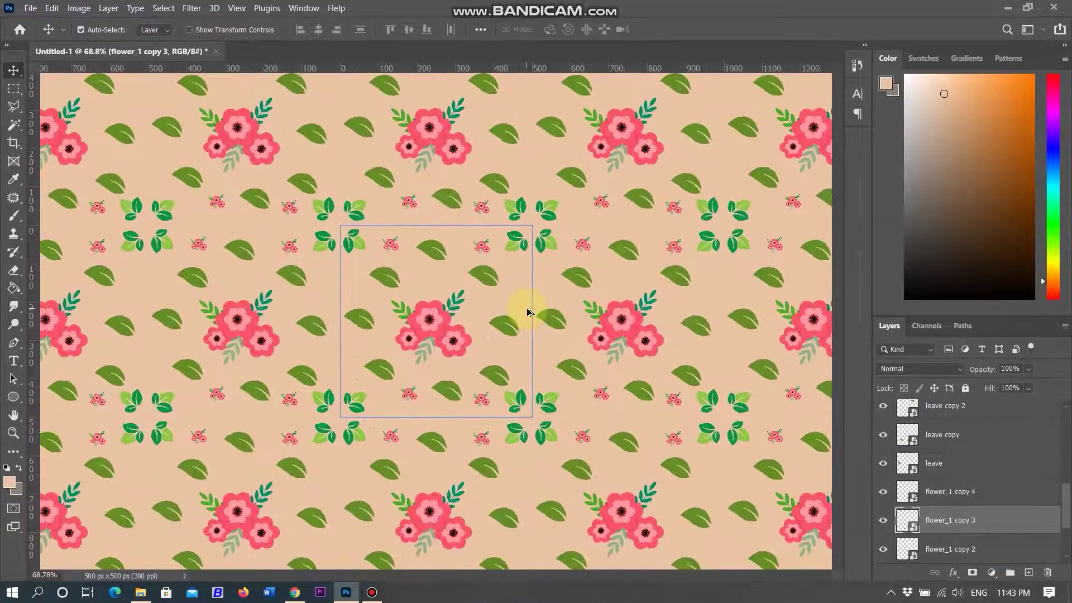
scroll(529, 312, "up", 1)
scroll(529, 312, "down", 2)
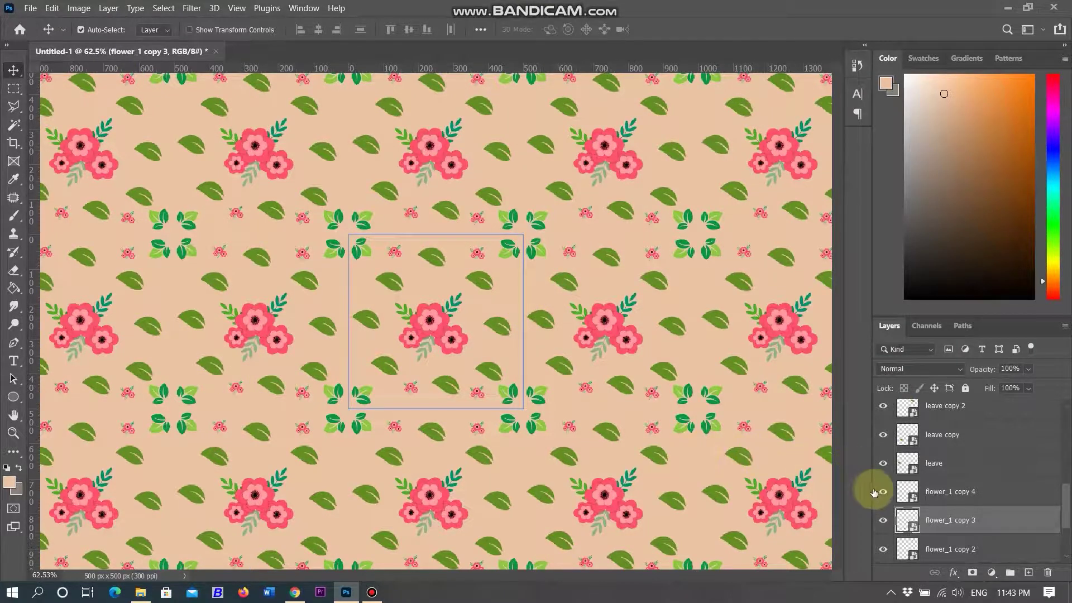
scroll(874, 492, "down", 1)
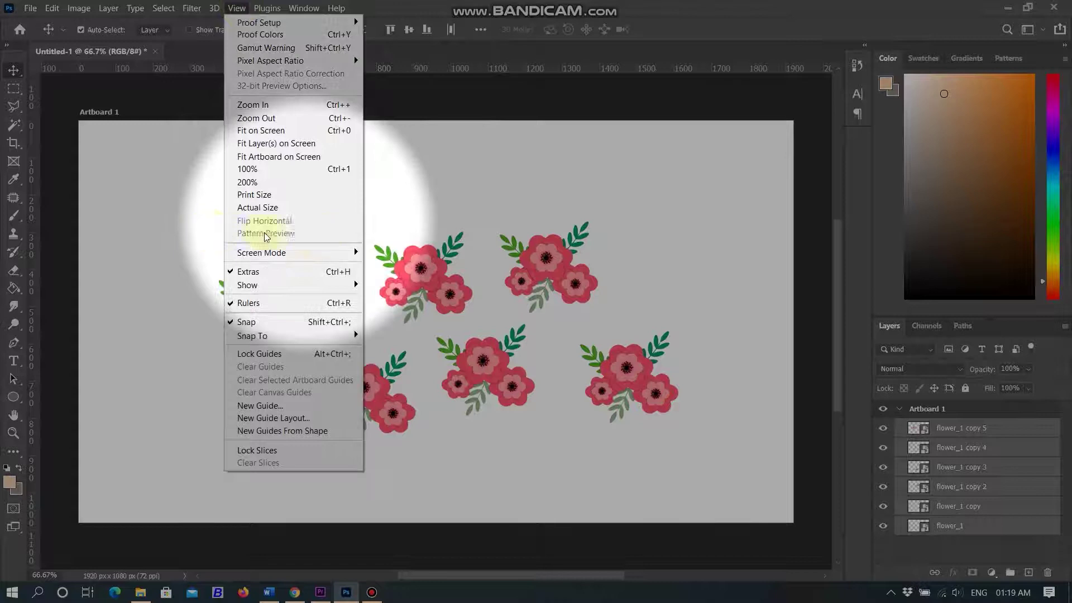
Turn on View > Pattern Preview for the tile.
left_click(611, 259)
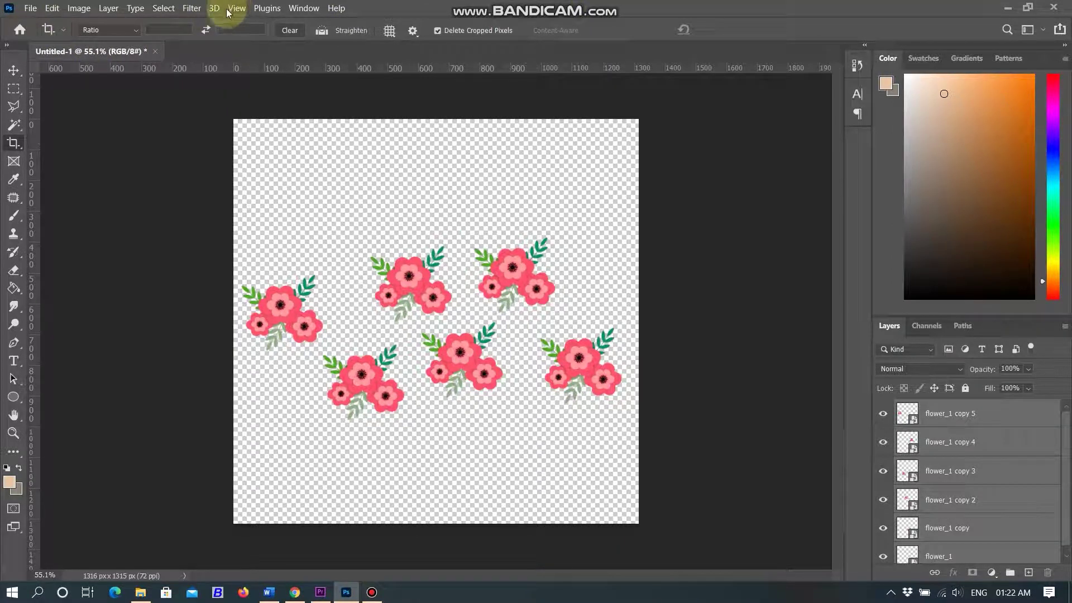
left_click(193, 8)
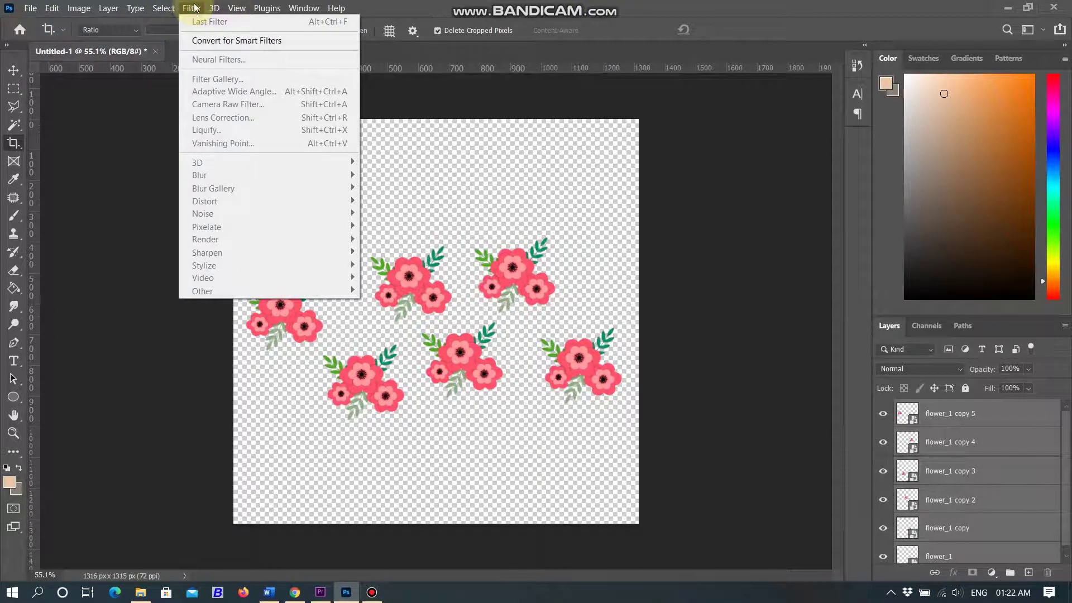
mouse_move(237, 7)
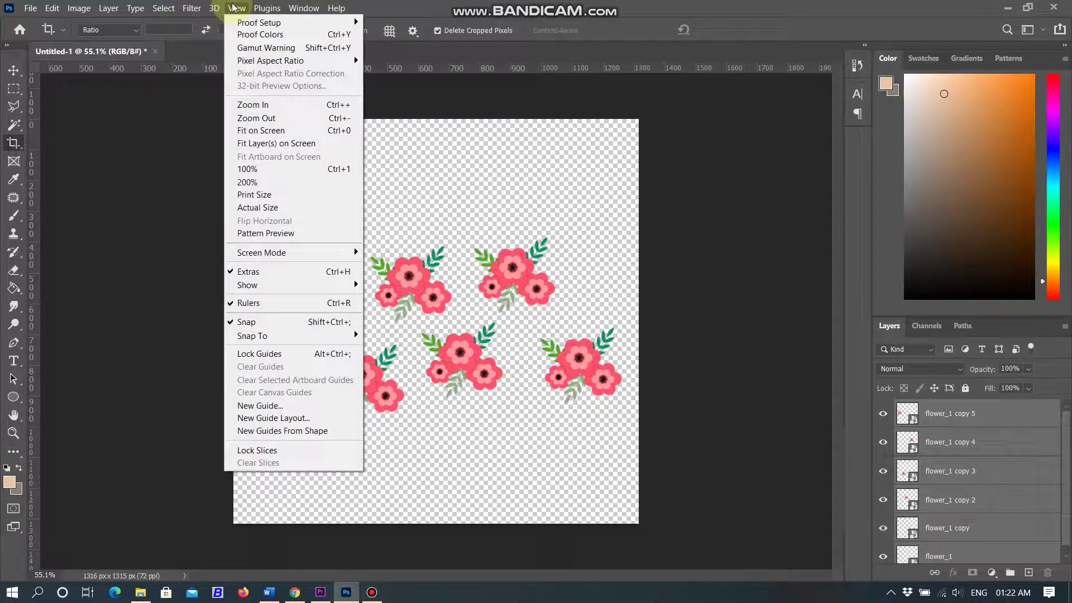
left_click(273, 233)
Widen the canvas by 25 px relative, anchored top-centre, in Canvas Size.
left_click(78, 8)
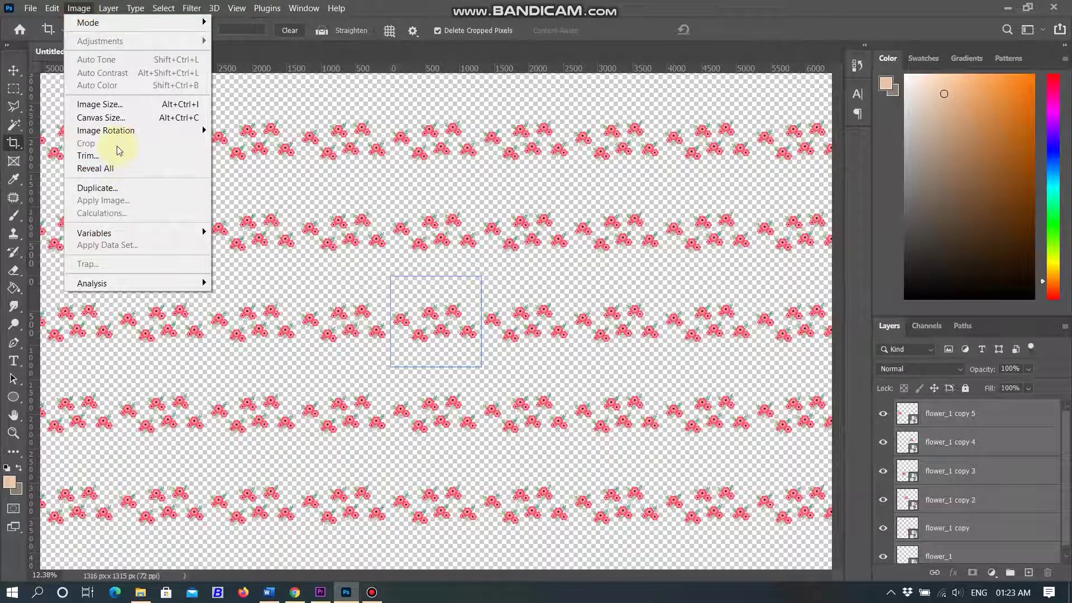
left_click(101, 117)
left_click(518, 186)
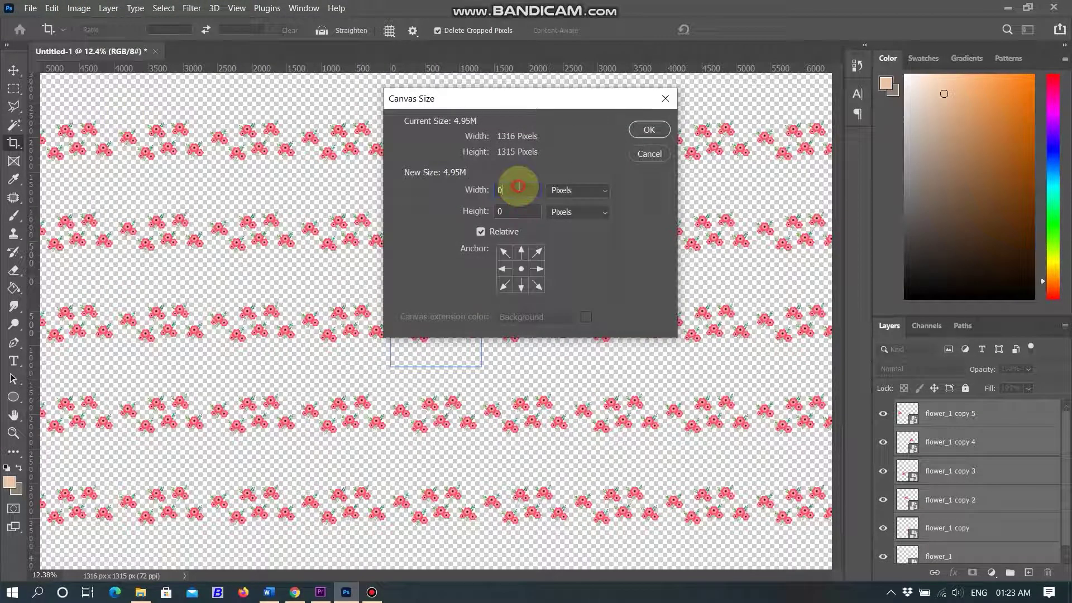
type("25")
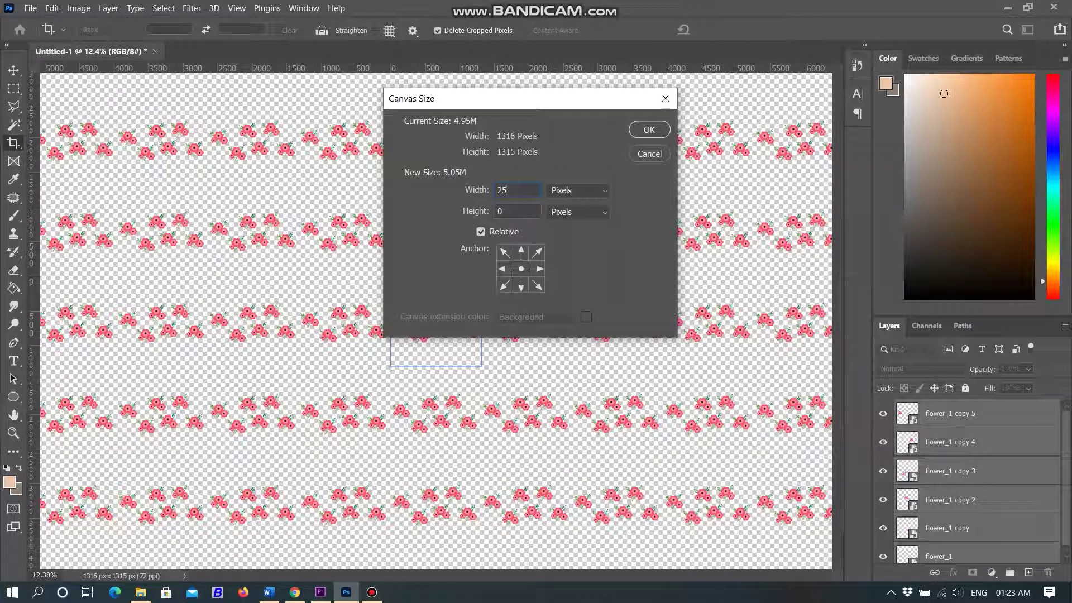
left_click(521, 252)
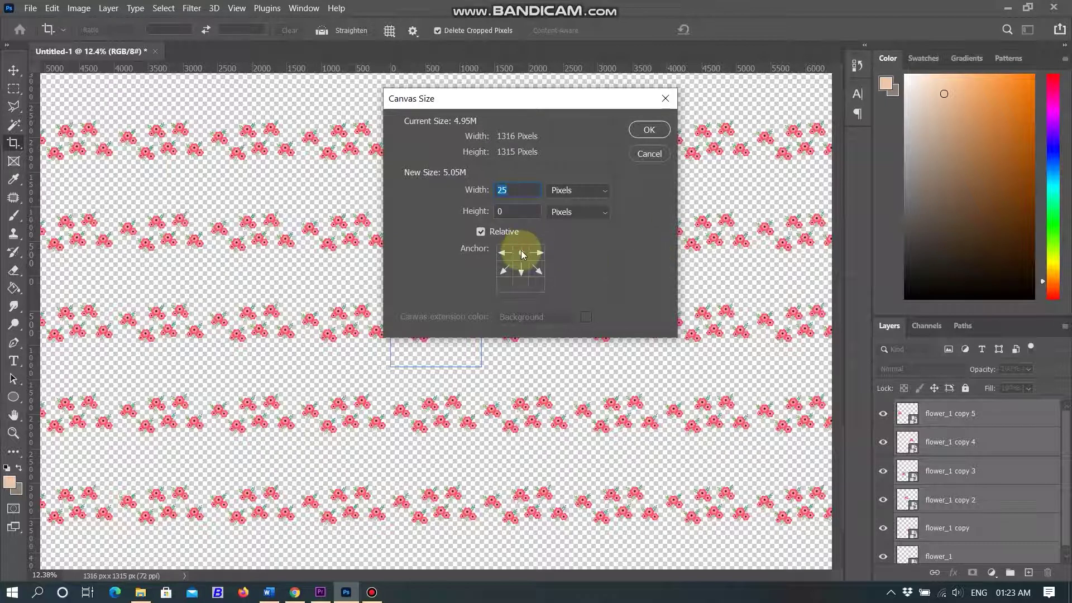
left_click(649, 130)
key("ctrl+0")
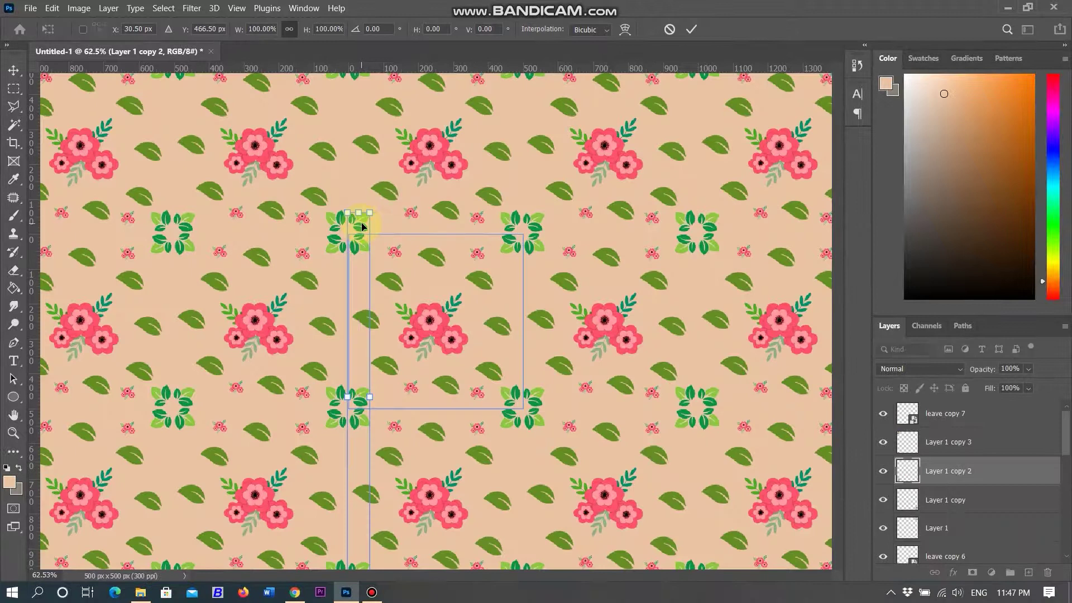
Commit the transform, deselect the layer, and define the tile as pattern 'flowerpreview_3'.
left_click(688, 28)
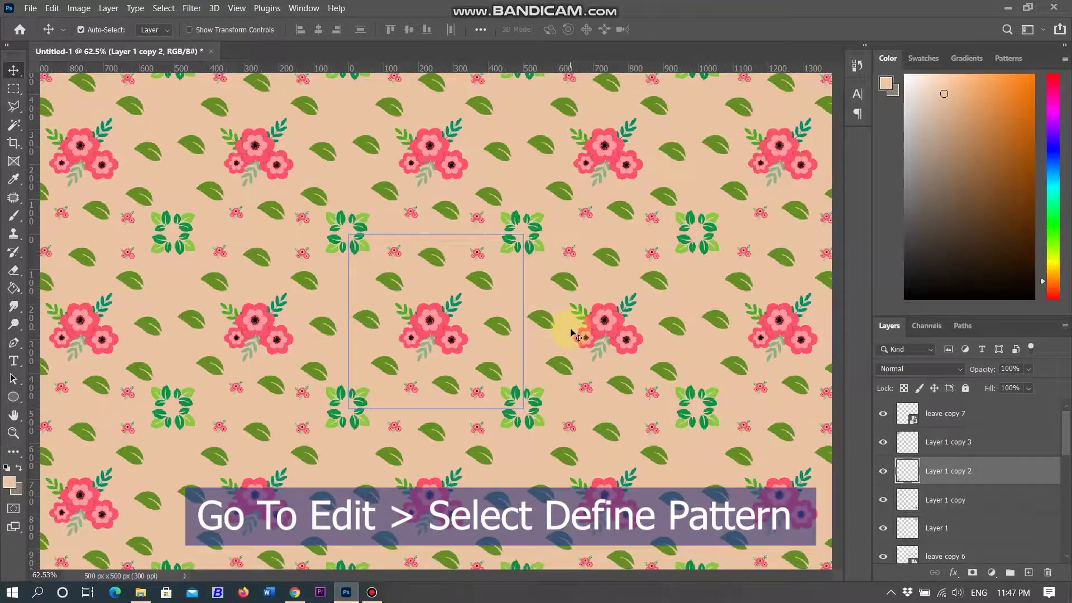
left_click(731, 450)
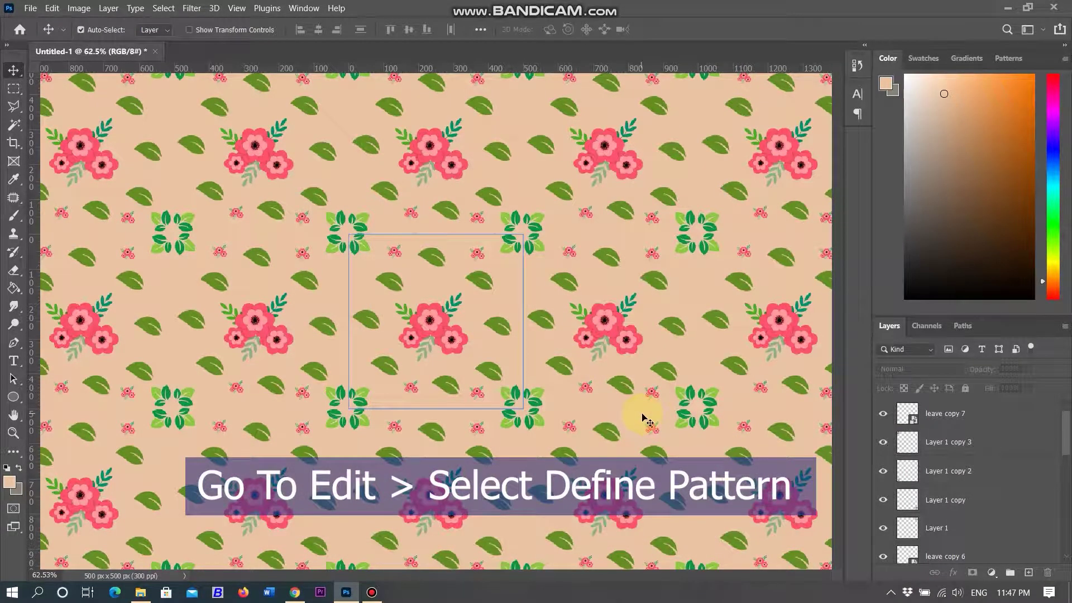
left_click(30, 8)
mouse_move(55, 8)
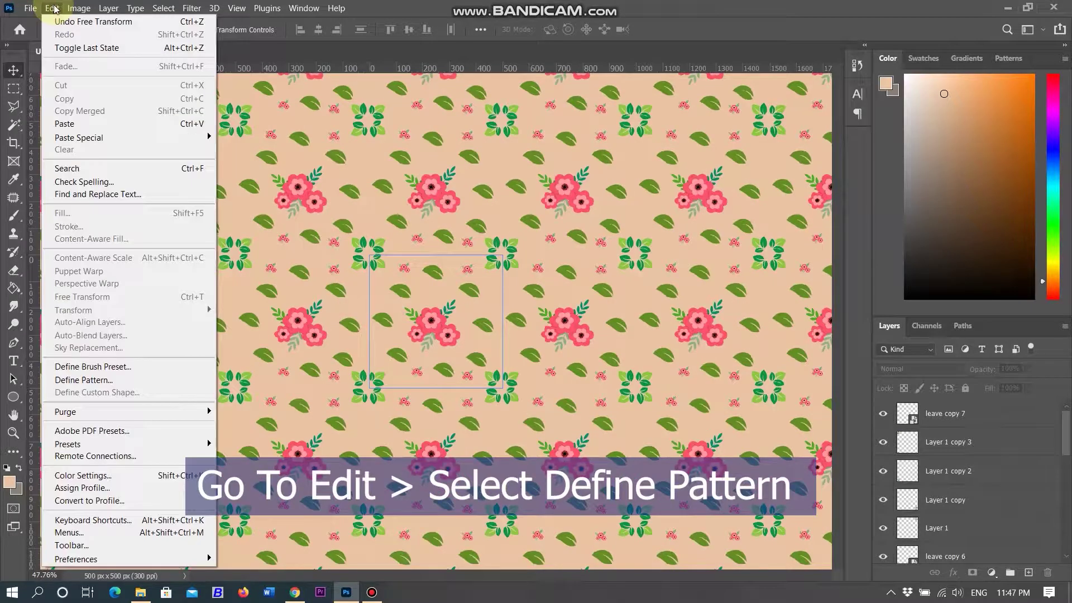
left_click(128, 380)
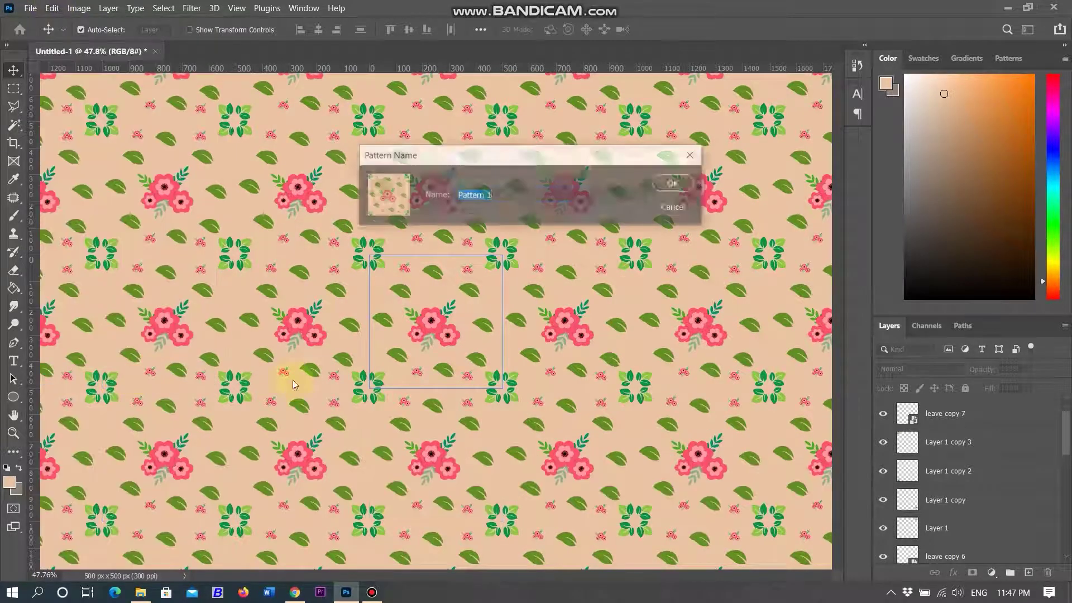
type("flowwerpreview_3")
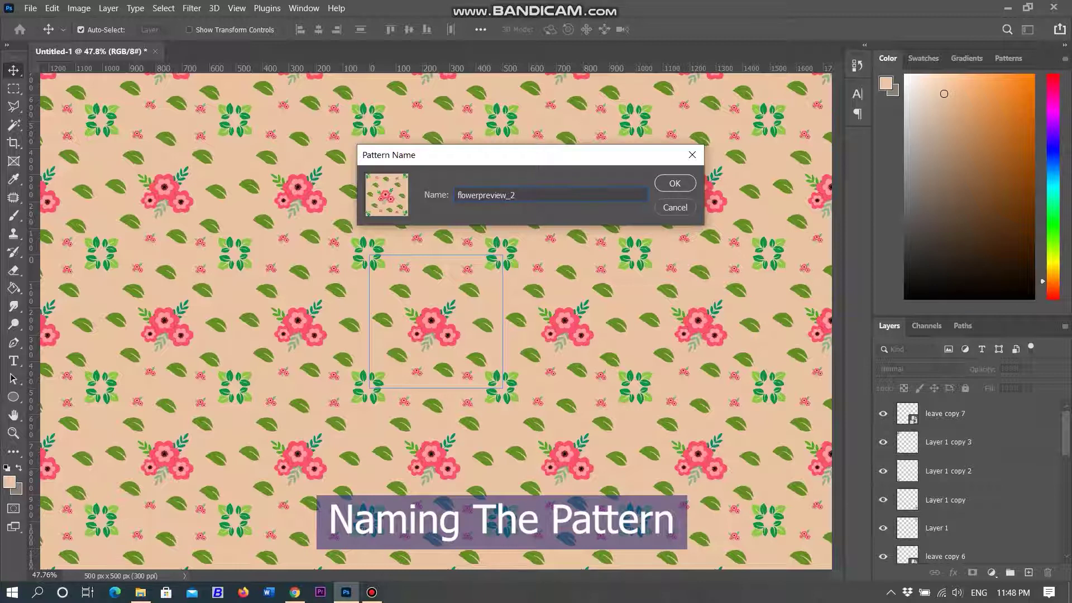
key("Return")
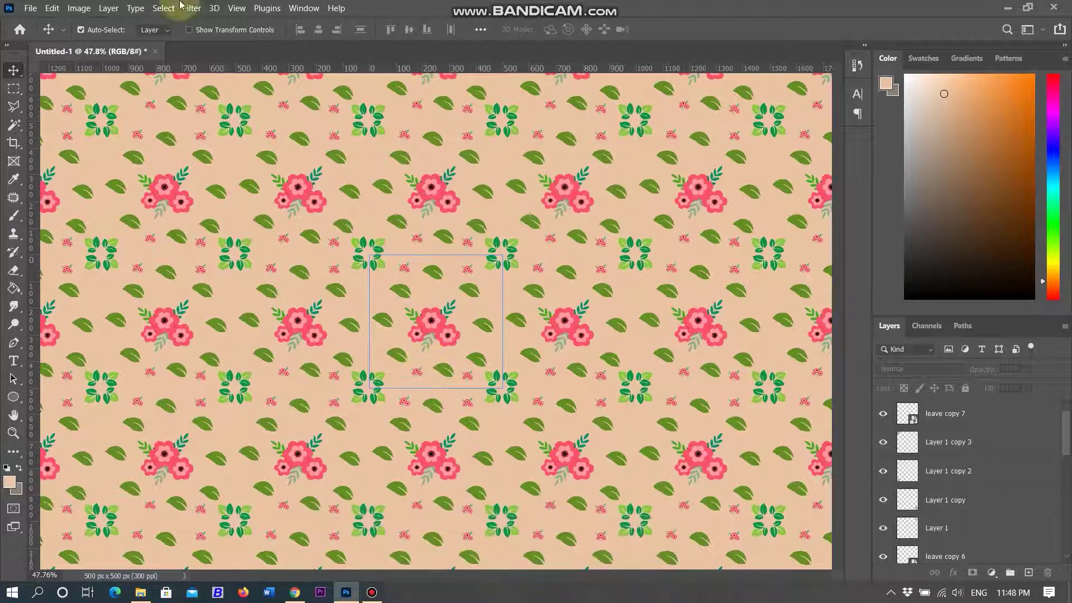
Create a new 1200×1200 px document at 300 ppi.
left_click(30, 8)
left_click(34, 19)
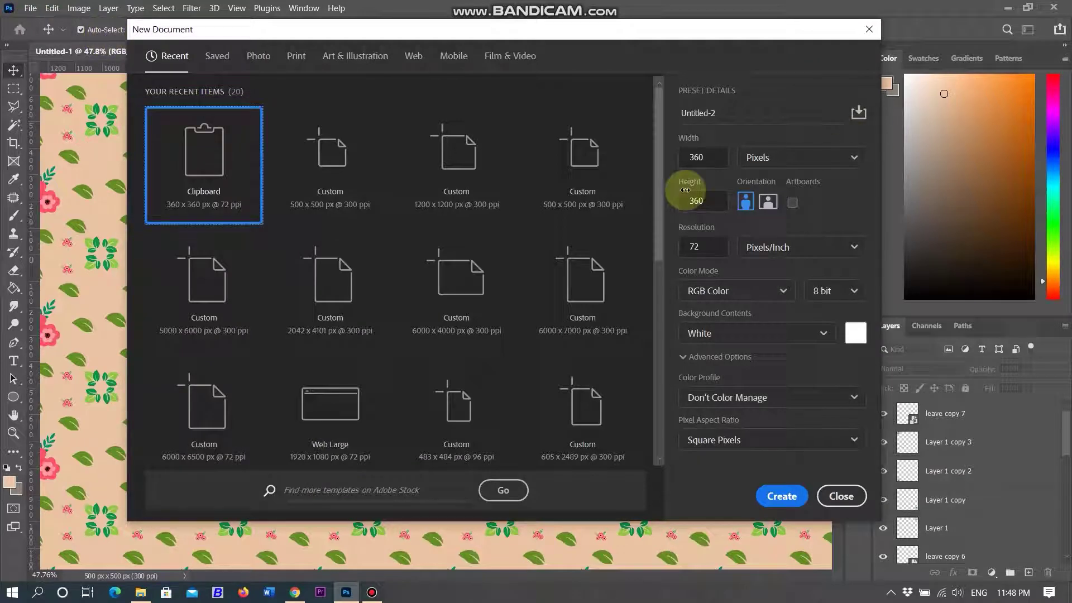
left_click(725, 163)
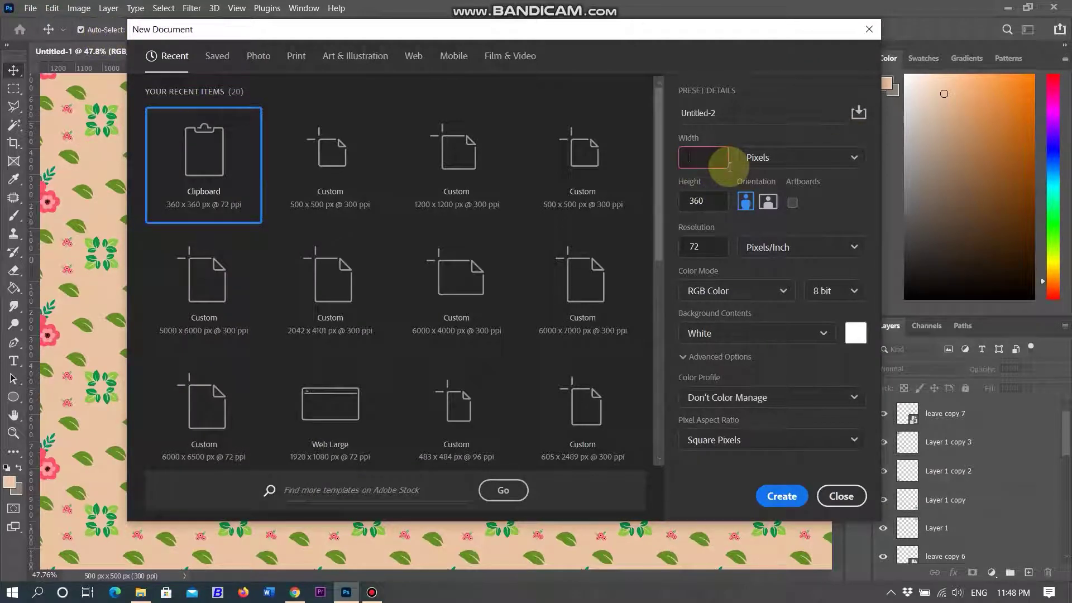
type("1200")
left_click(717, 206)
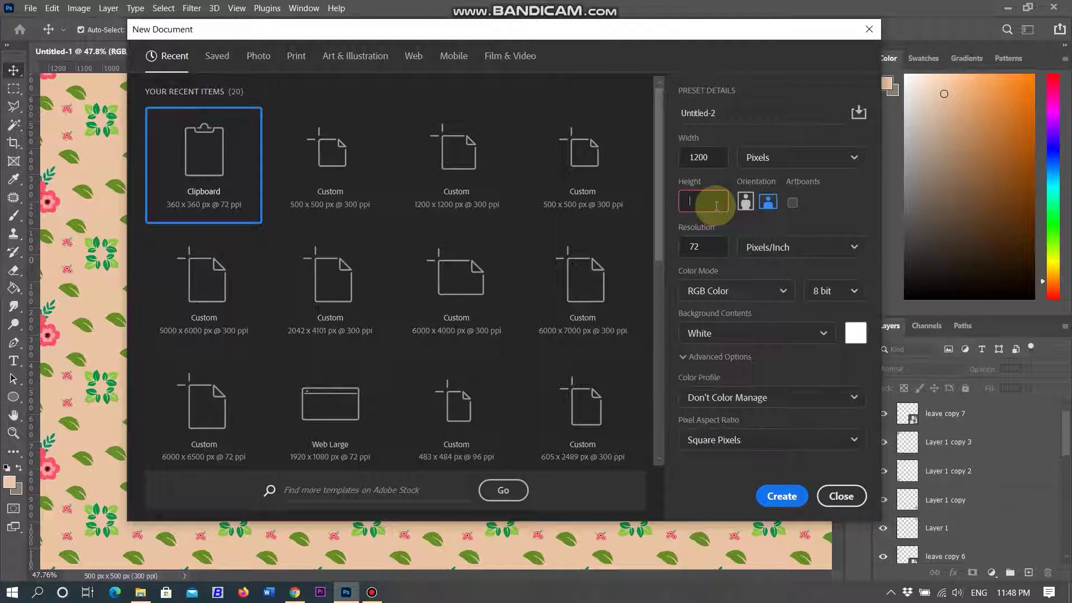
type("1200")
left_click(697, 246)
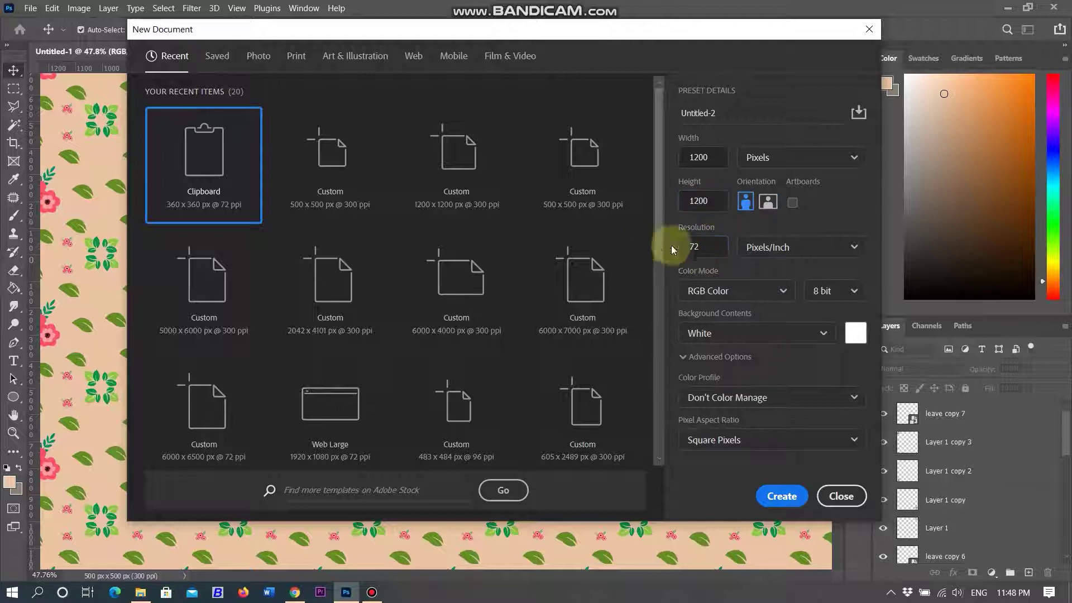
type("3000")
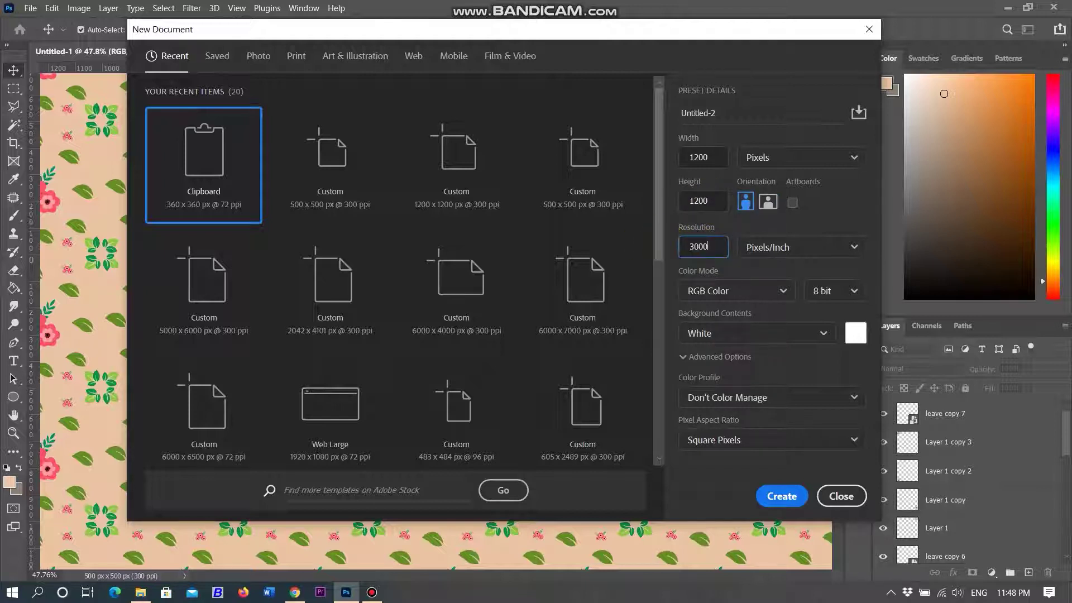
key("Return")
left_click(991, 572)
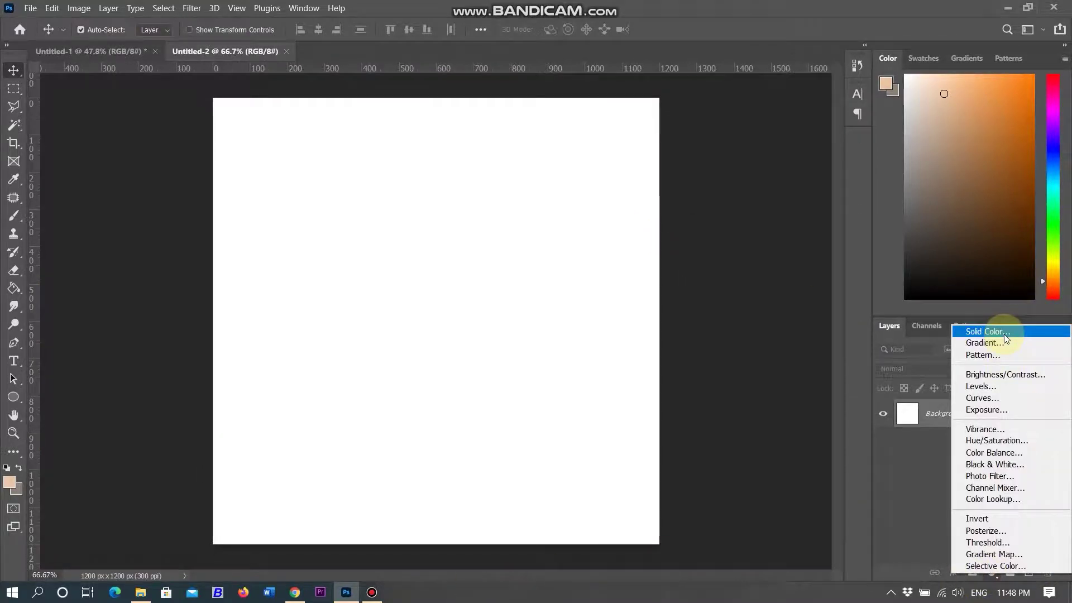
Add a Pattern Fill layer using flowerpreview_3, after briefly trying flowers_vector.
left_click(1000, 355)
left_click(448, 183)
scroll(453, 259, "down", 3)
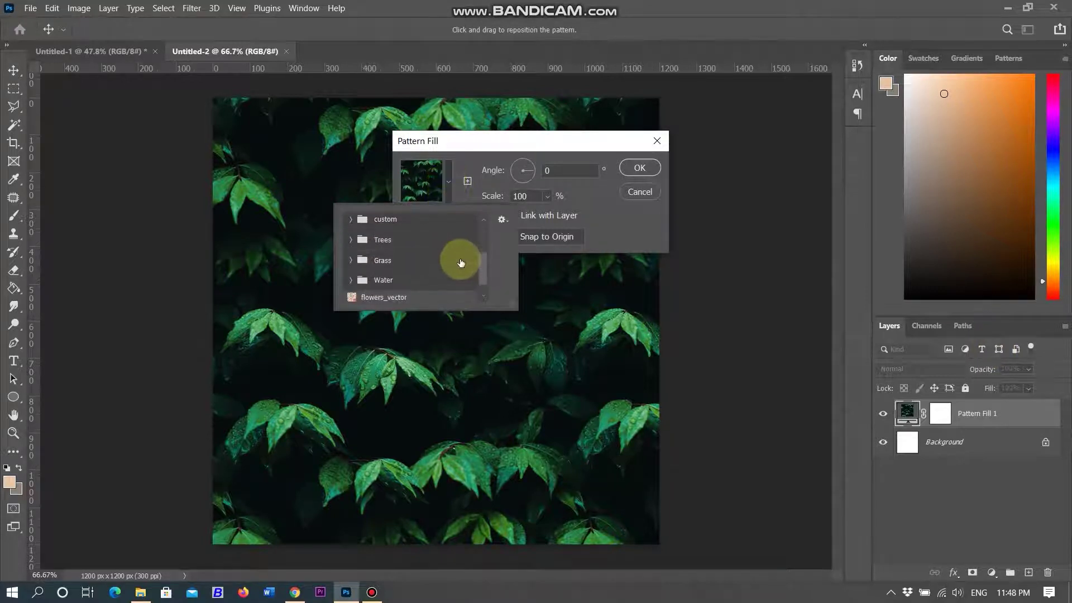
left_click(374, 295)
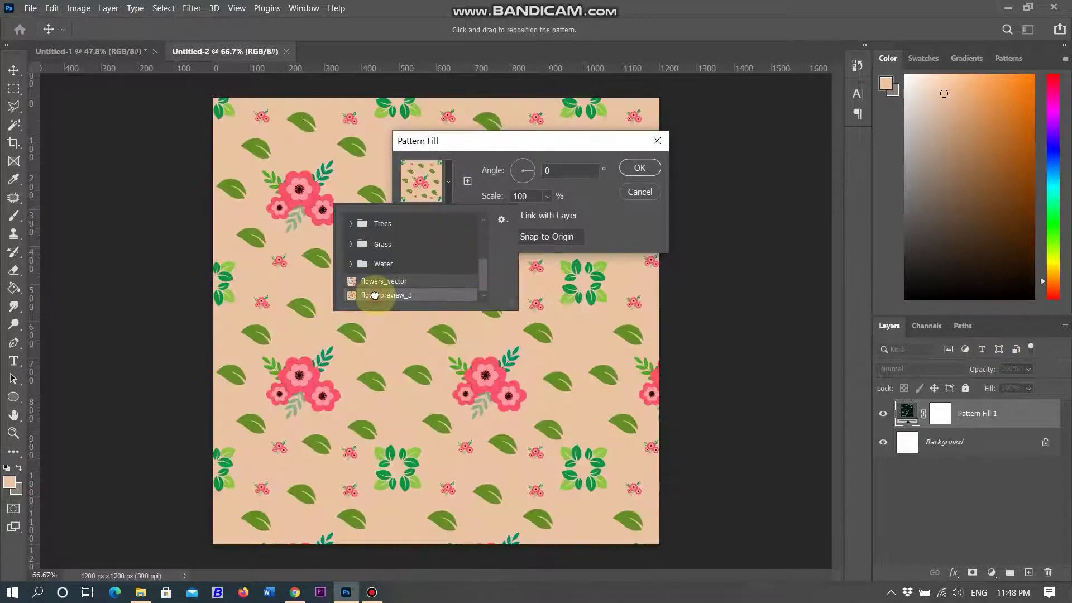
left_click(383, 282)
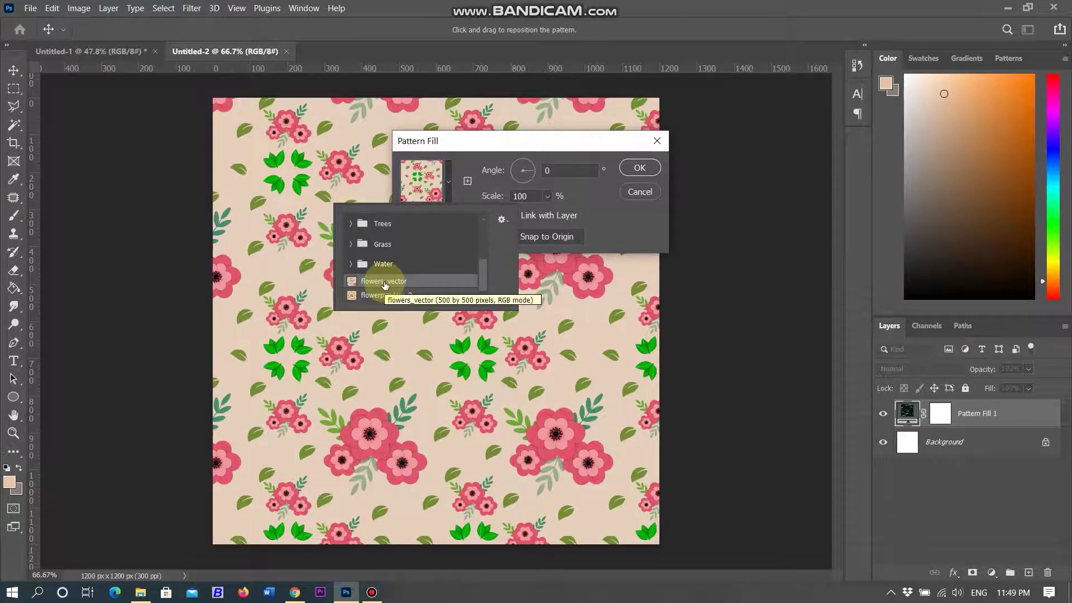
left_click(385, 294)
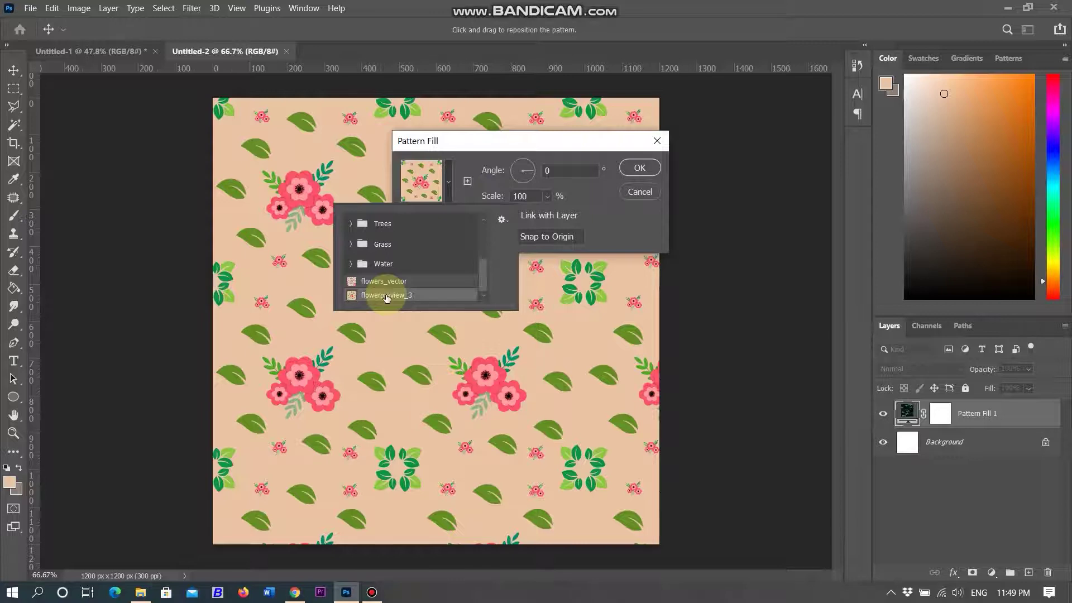
left_click(523, 254)
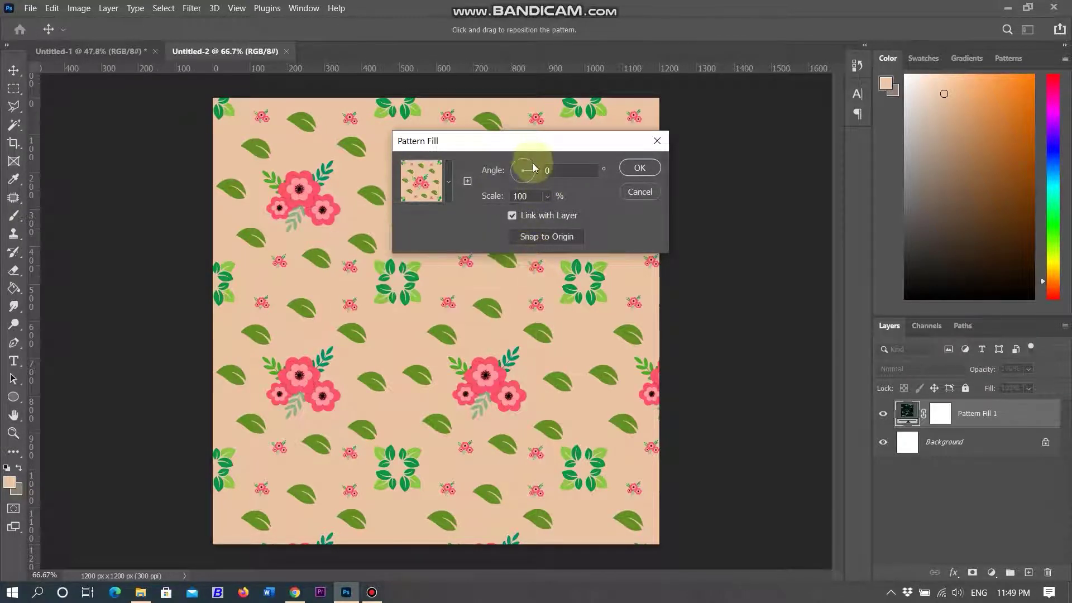